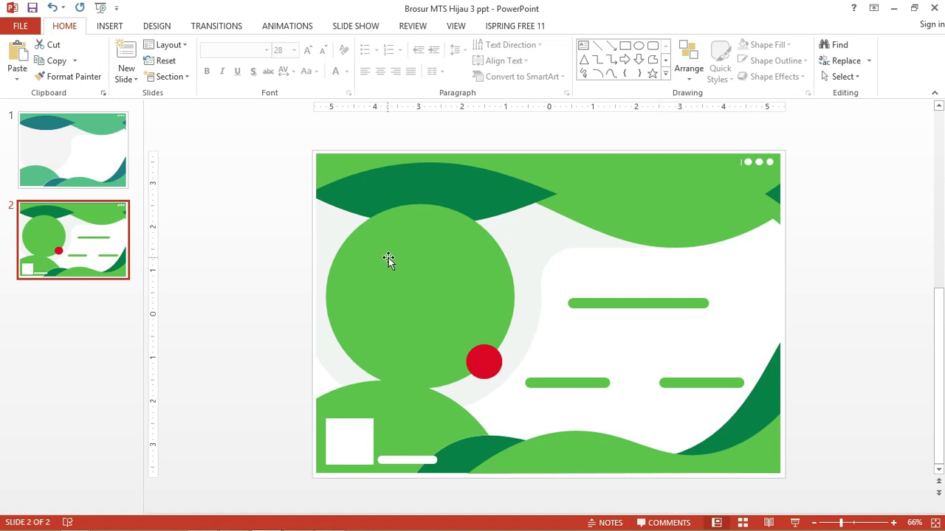
Add a new blank third slide after the two green brochure slides.
click(79, 310)
right_click(78, 312)
click(62, 304)
right_click(62, 304)
click(110, 347)
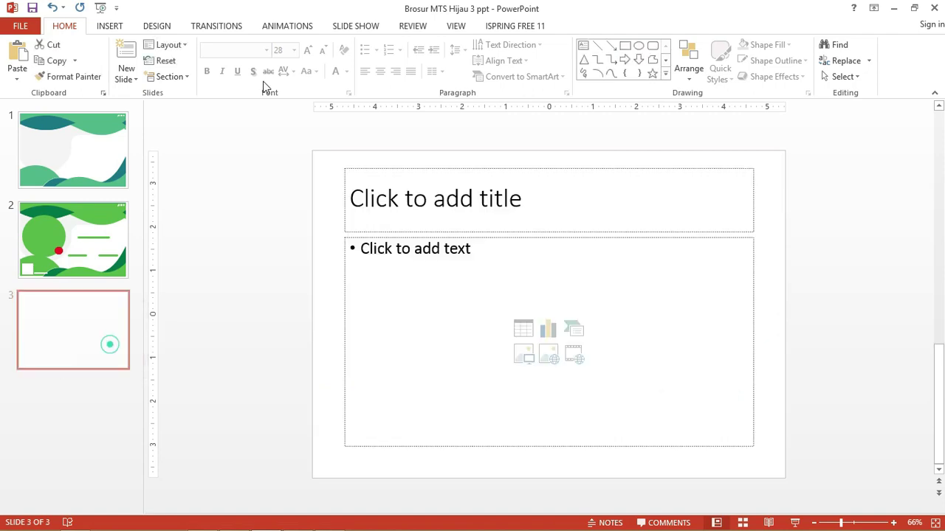
Set the slide size to A4 Paper (10.833 × 7.5 in) in landscape orientation.
click(27, 24)
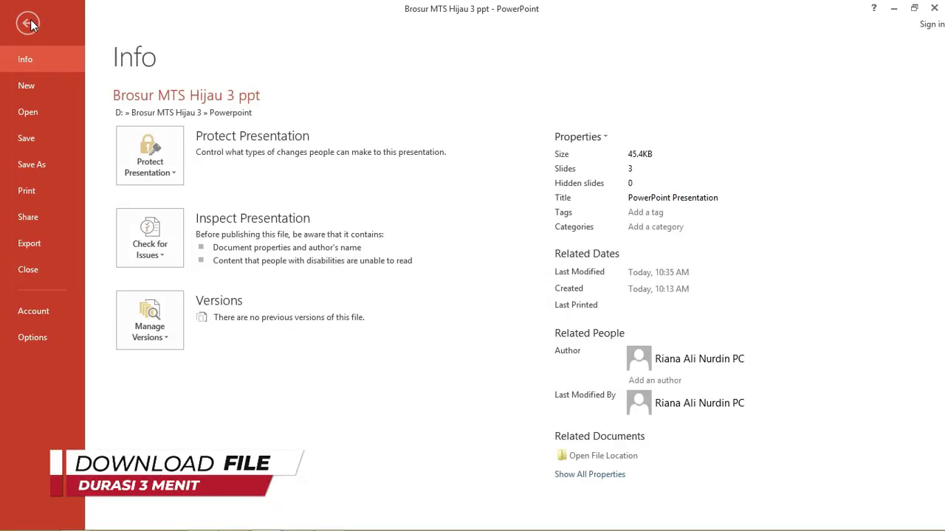
click(28, 24)
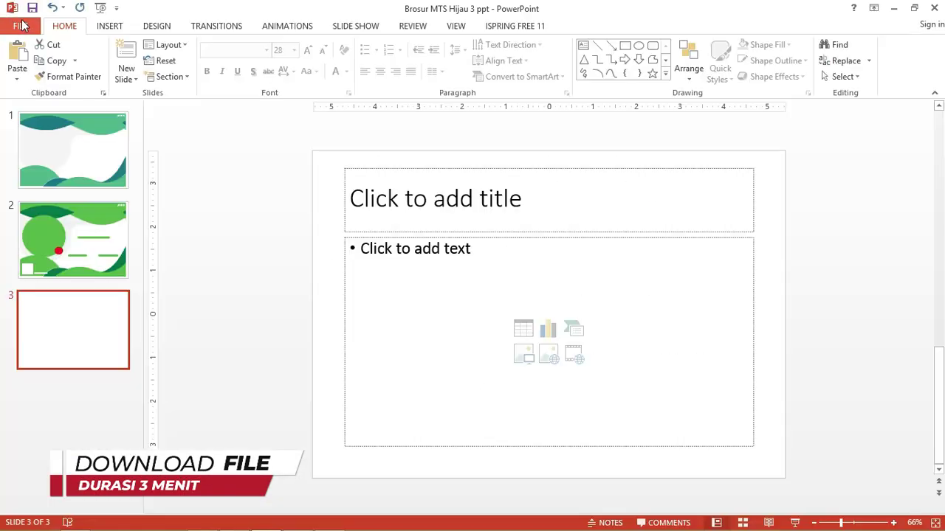
click(155, 28)
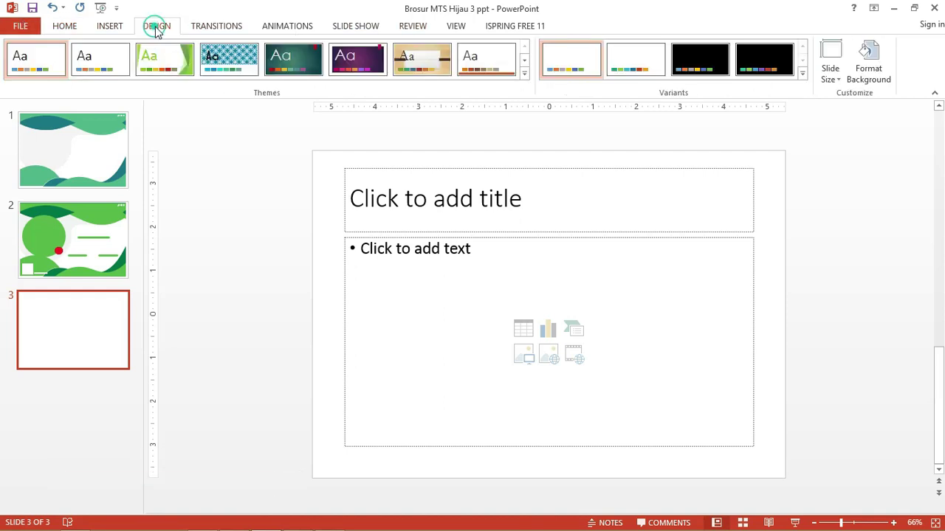
click(830, 83)
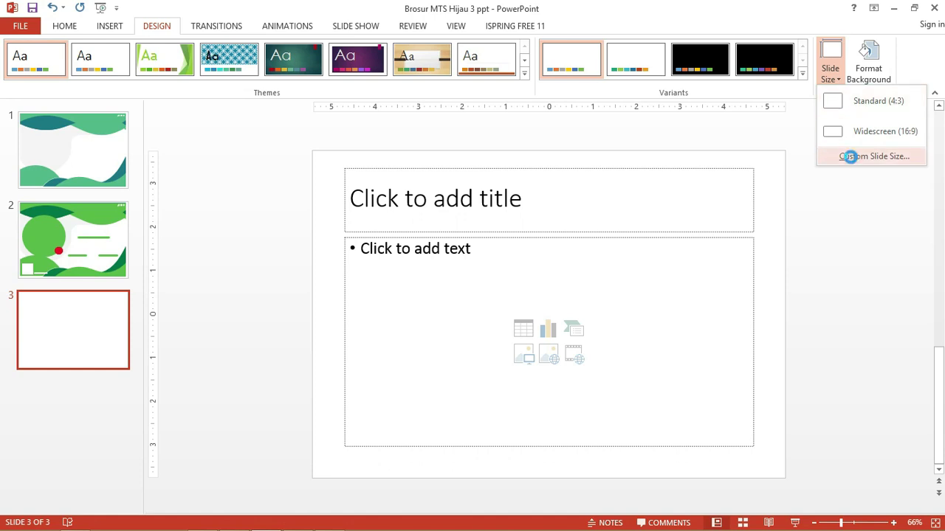
click(848, 156)
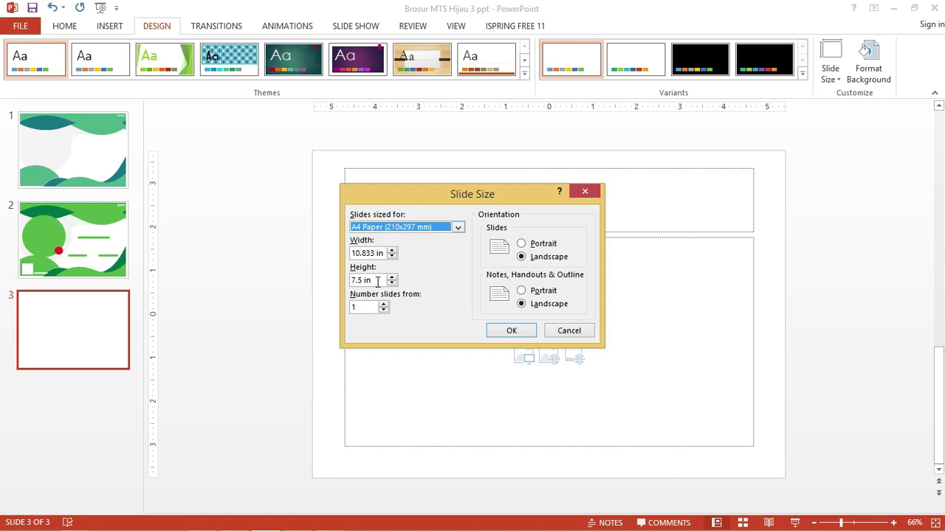
drag(375, 253, 351, 253)
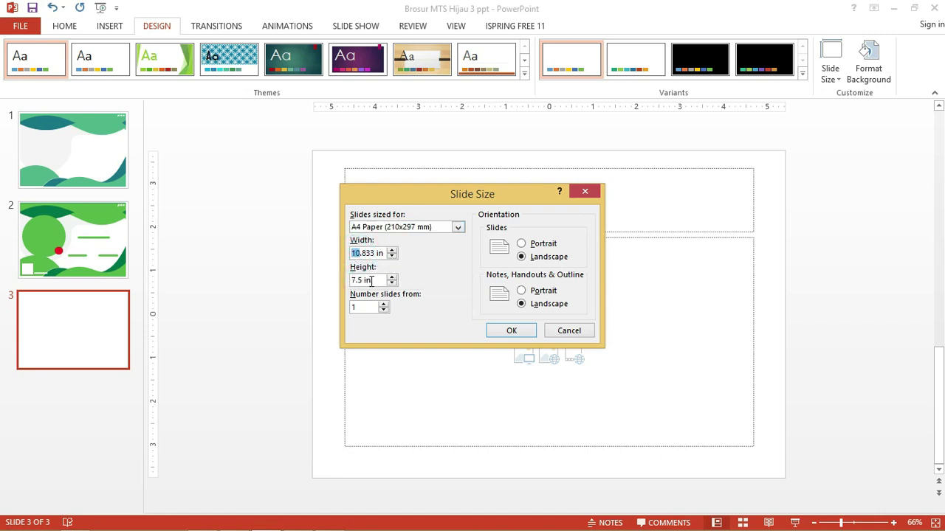
click(373, 280)
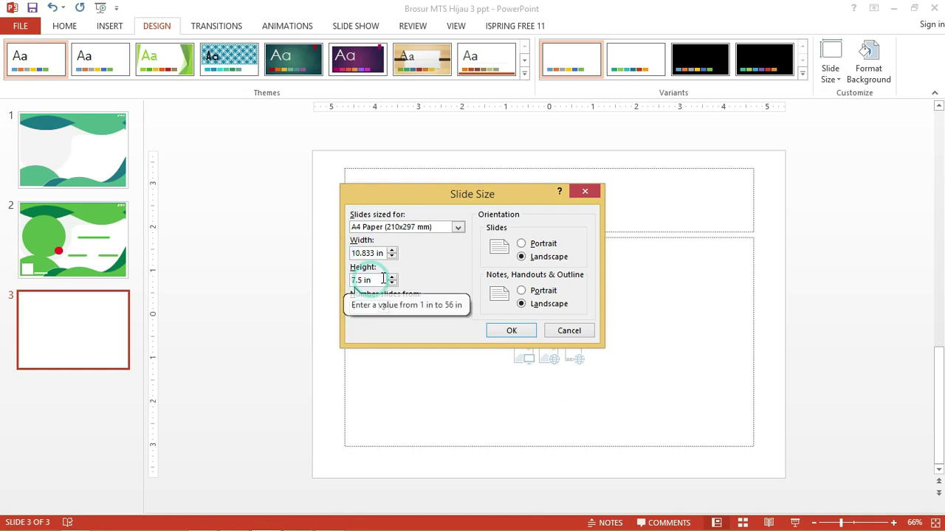
click(505, 325)
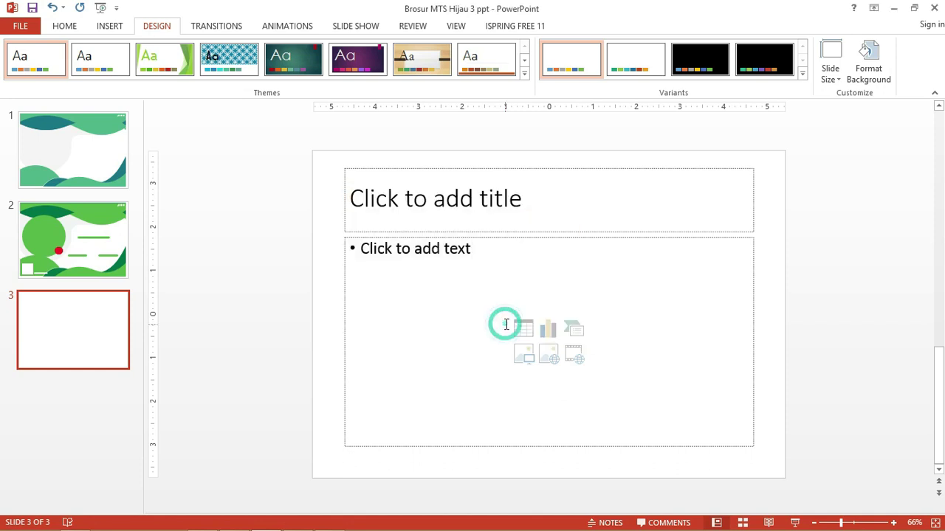
Delete the title and text placeholders from slide 3.
click(548, 201)
shift+click(477, 249)
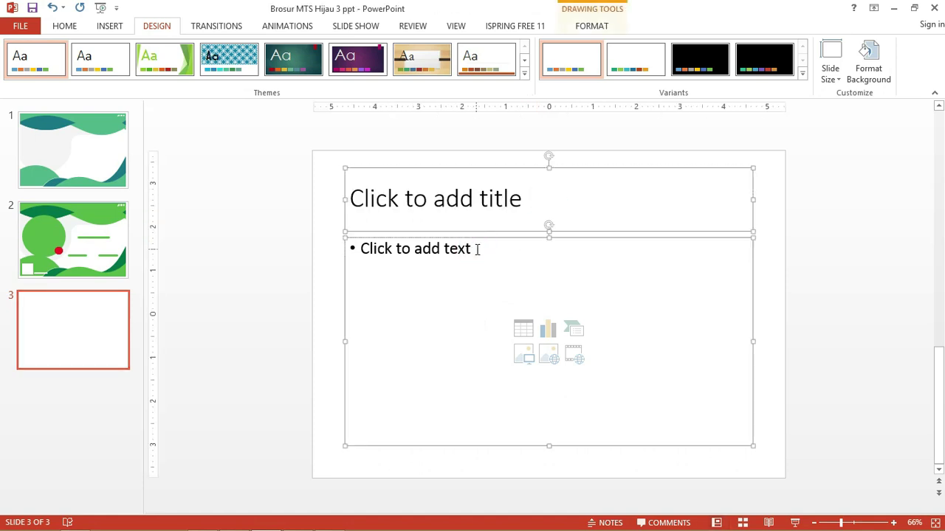
key(Delete)
Scroll through slide 1 to check how it fits the new A4 size.
click(82, 145)
scroll(414, 239, up, 1)
scroll(417, 238, up, 5)
scroll(420, 237, down, 10)
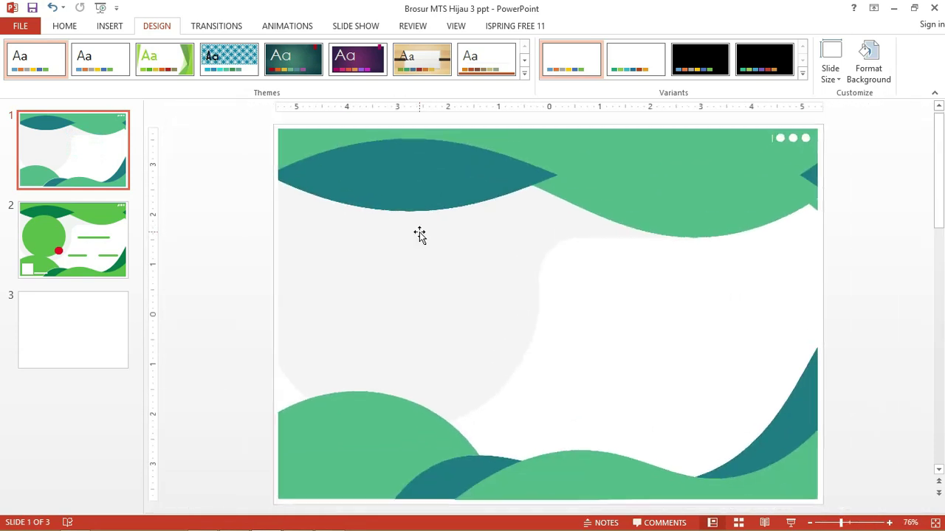
scroll(410, 207, up, 10)
scroll(413, 197, up, 5)
scroll(416, 194, up, 3)
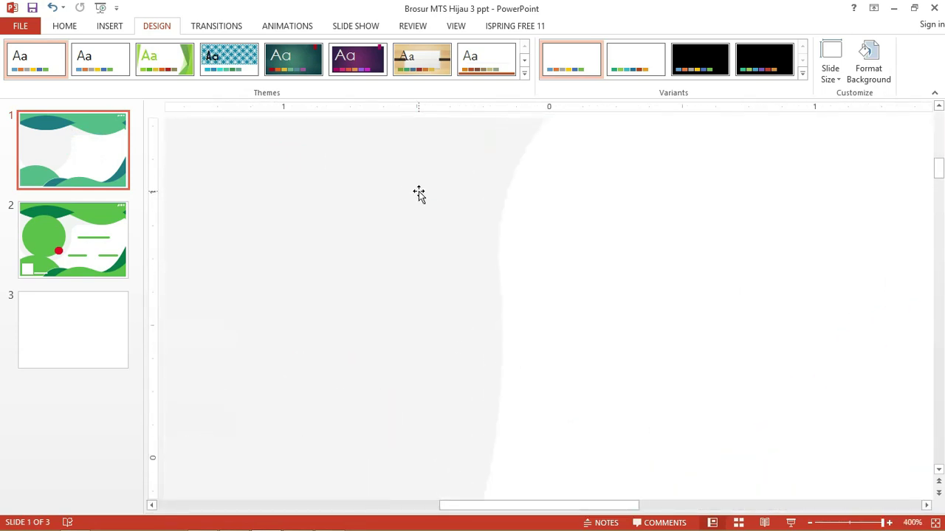
scroll(417, 194, up, 3)
scroll(347, 155, down, 2)
scroll(515, 209, down, 5)
scroll(514, 209, down, 5)
scroll(516, 209, down, 2)
scroll(384, 232, down, 2)
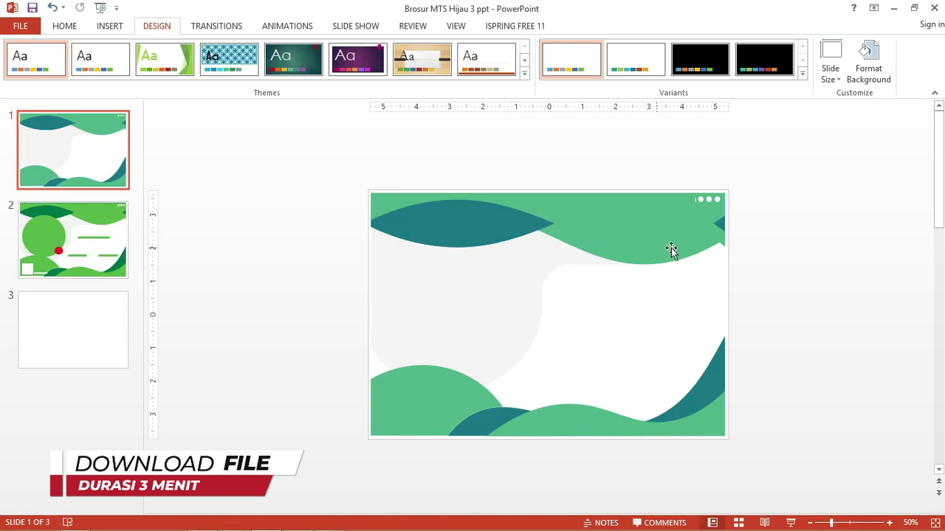
Return to slide 3 and bring up the Insert Shapes gallery.
click(78, 310)
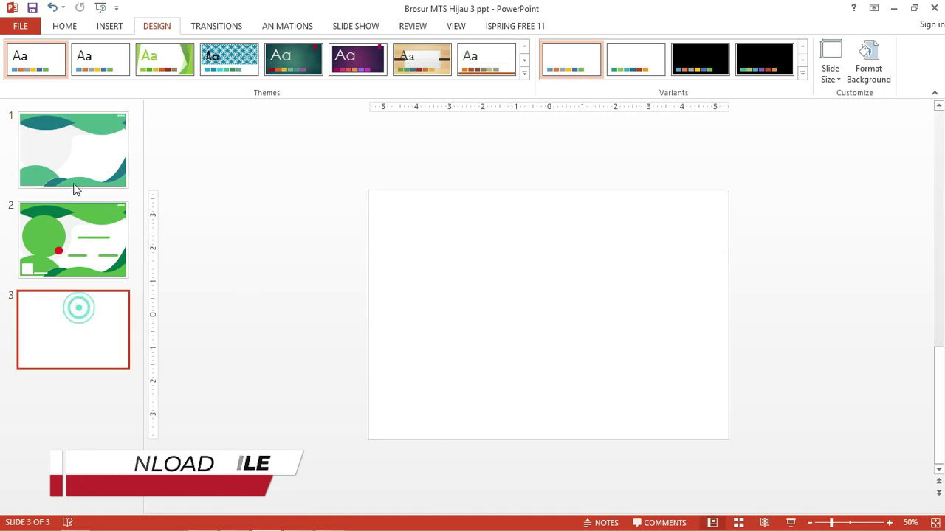
click(118, 26)
click(235, 68)
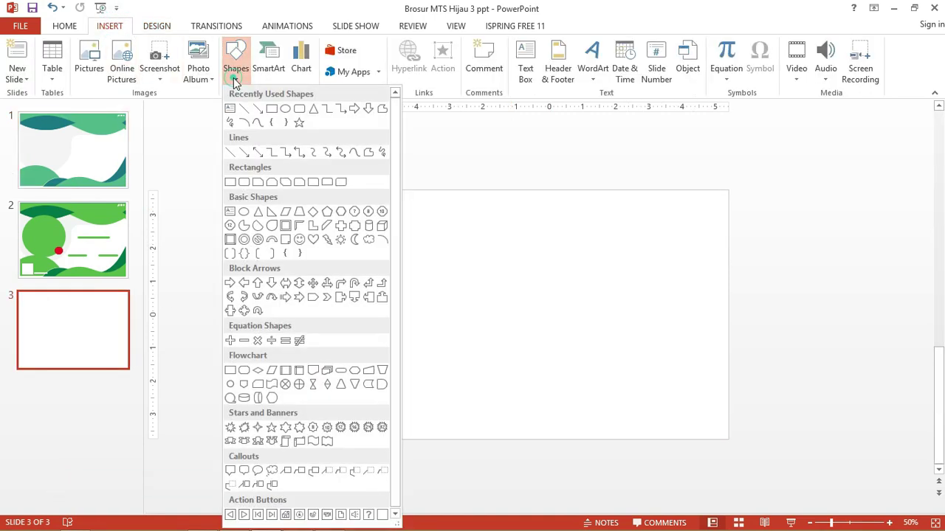
Draw a rectangle across the top of slide 3.
click(269, 110)
drag(368, 189, 406, 208)
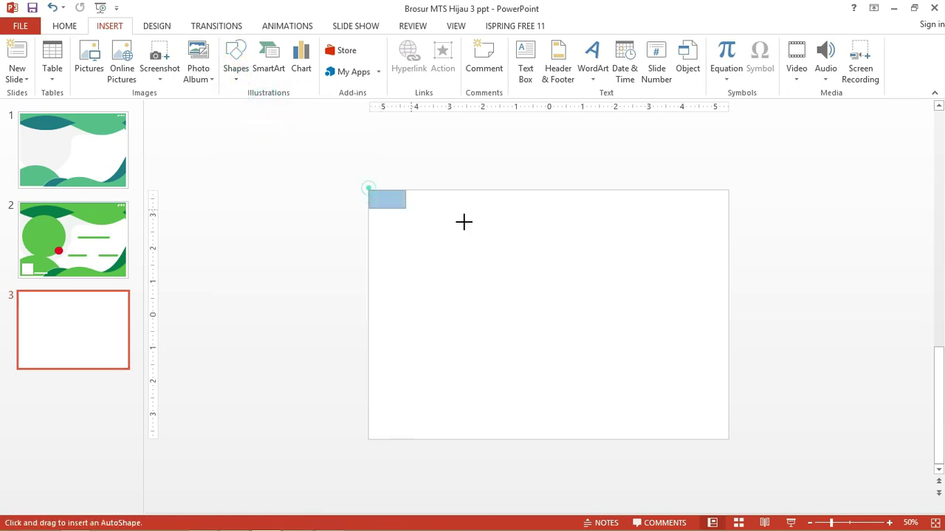
drag(463, 221, 733, 288)
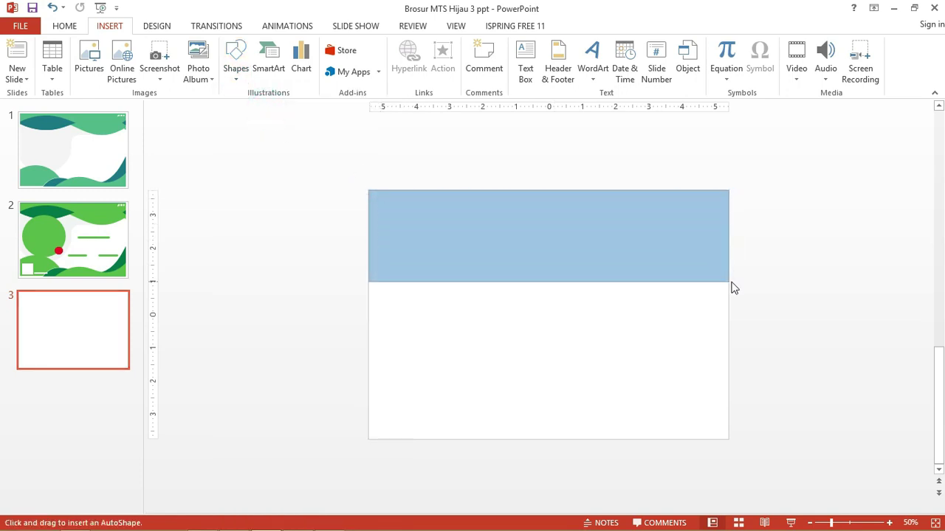
Edit the rectangle's points so its bottom edge curves into a wave.
click(133, 45)
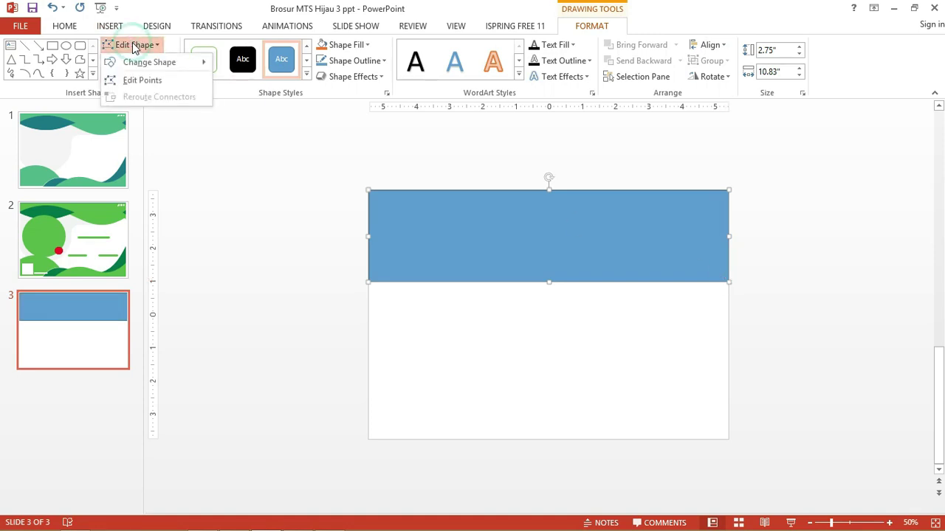
click(136, 80)
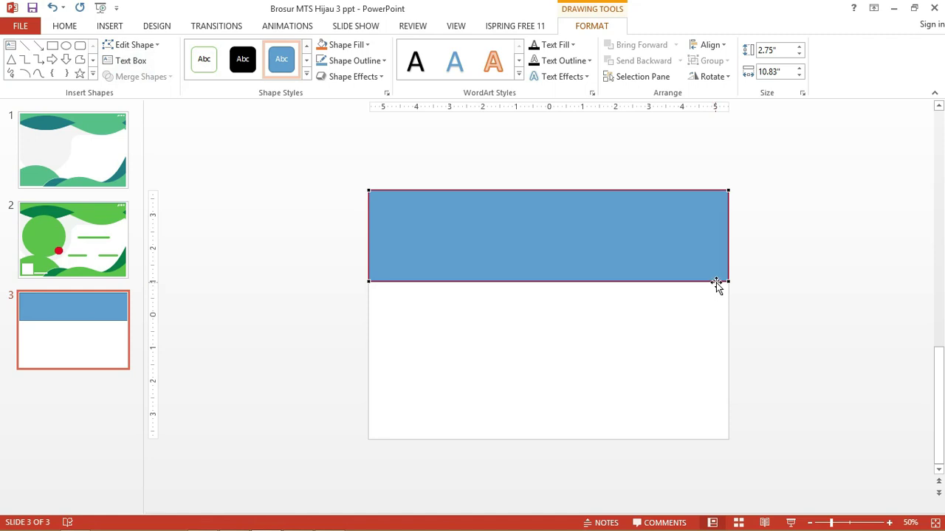
click(663, 282)
mouse_move(663, 282)
mouse_down()
mouse_move(657, 319)
mouse_move(695, 316)
mouse_up()
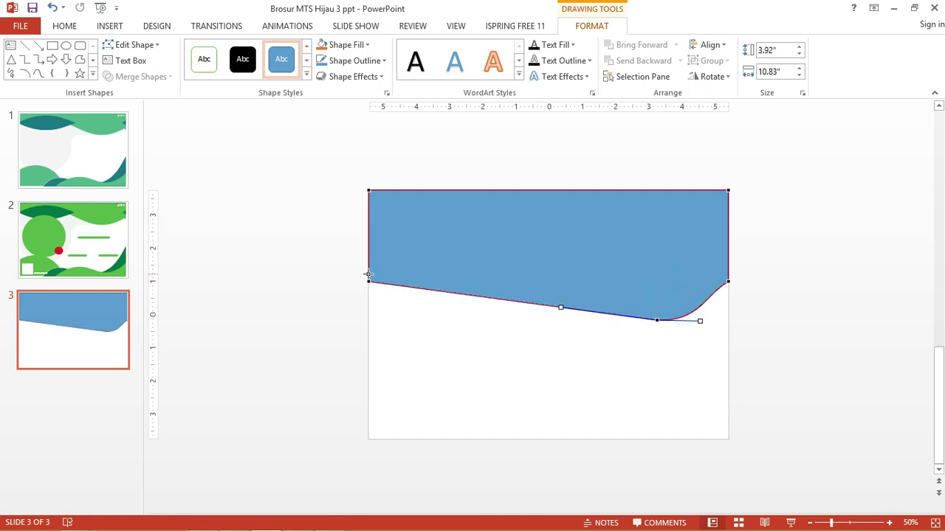
drag(367, 282, 367, 234)
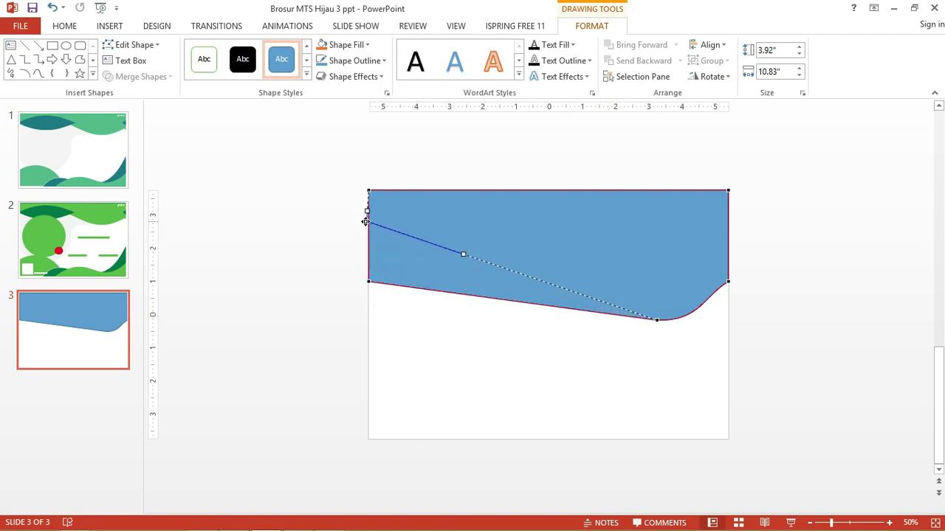
drag(368, 234, 367, 220)
drag(657, 319, 648, 287)
drag(728, 282, 728, 240)
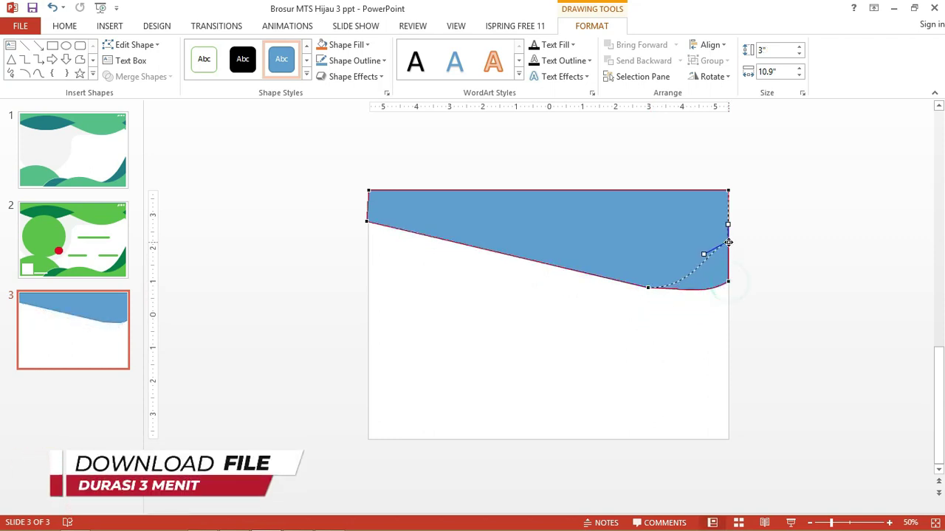
drag(690, 284, 703, 270)
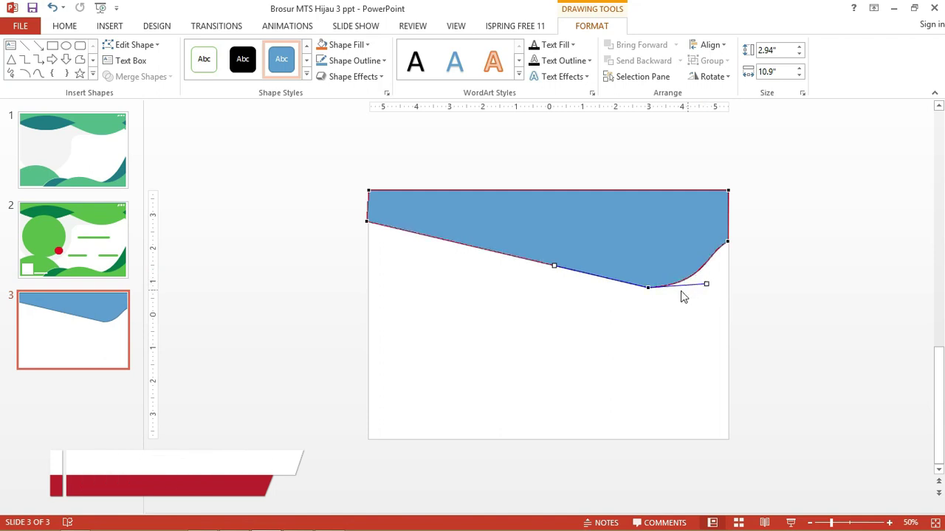
drag(648, 287, 643, 269)
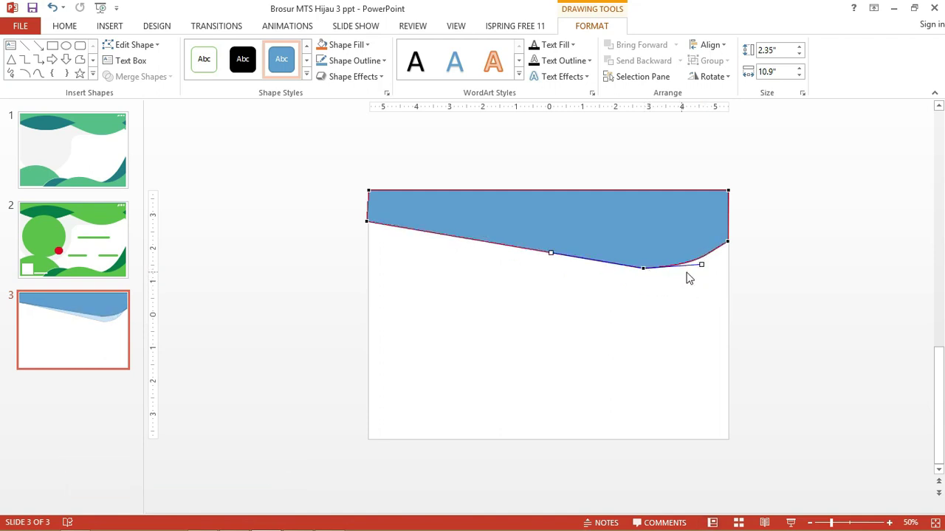
drag(549, 255, 551, 274)
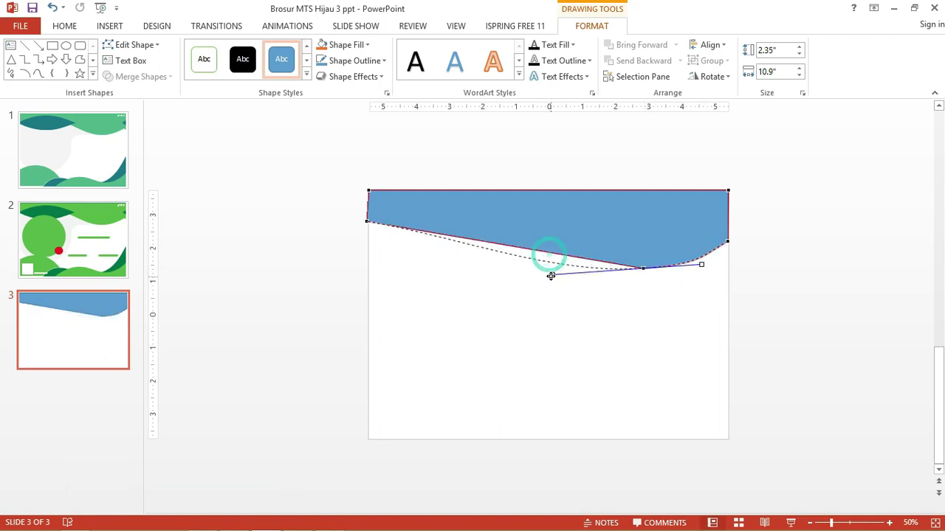
drag(728, 243, 728, 234)
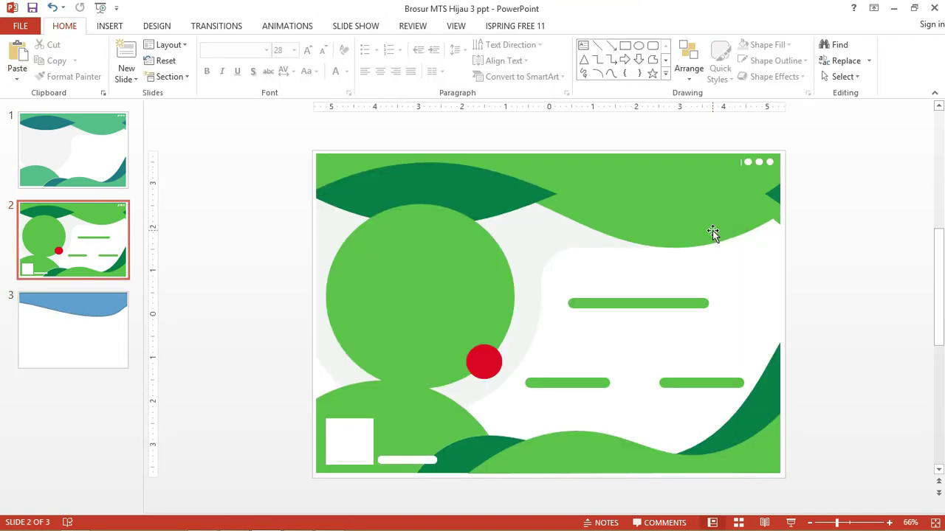
click(109, 315)
Fine-tune the blue wave's left edge point with Edit Points.
click(613, 195)
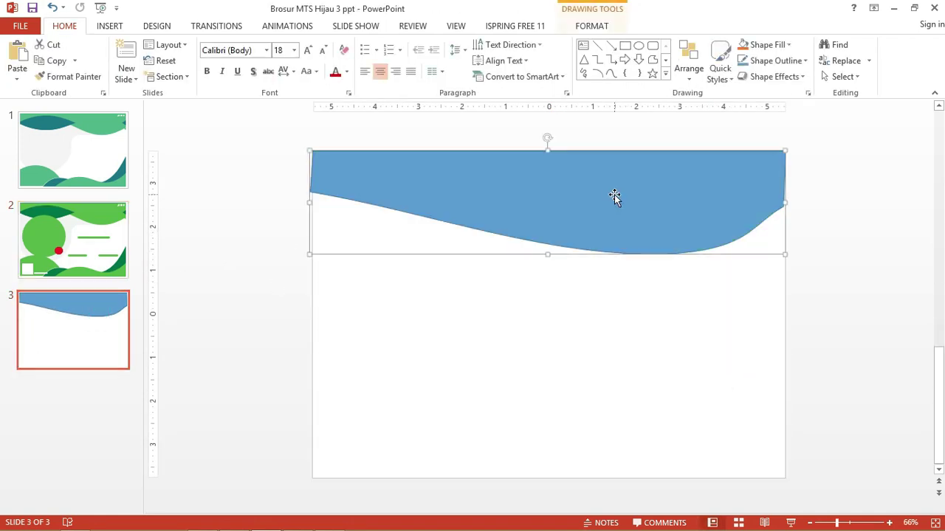
double_click(312, 190)
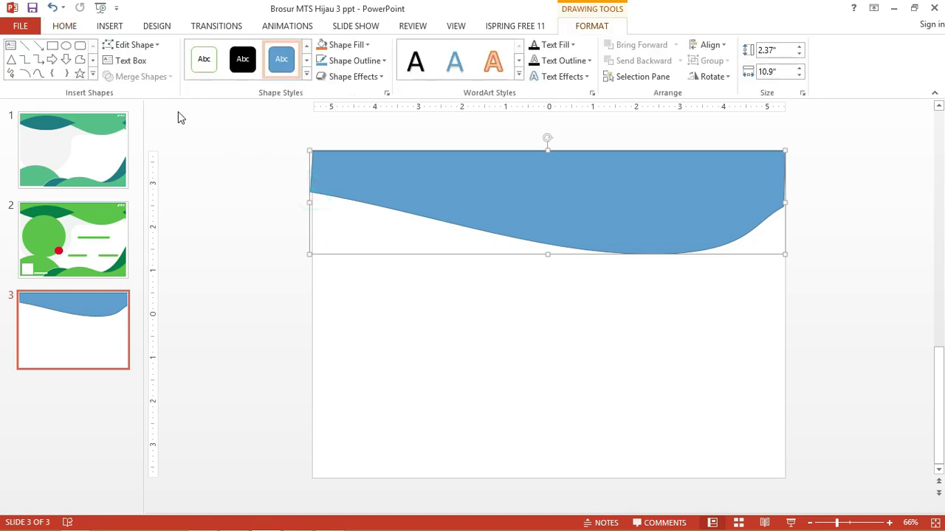
click(129, 45)
click(139, 79)
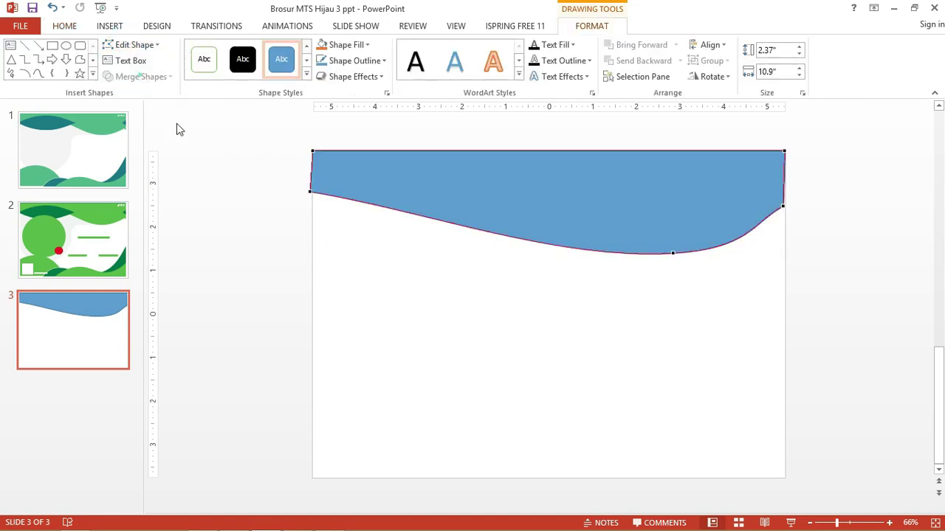
drag(310, 190, 320, 195)
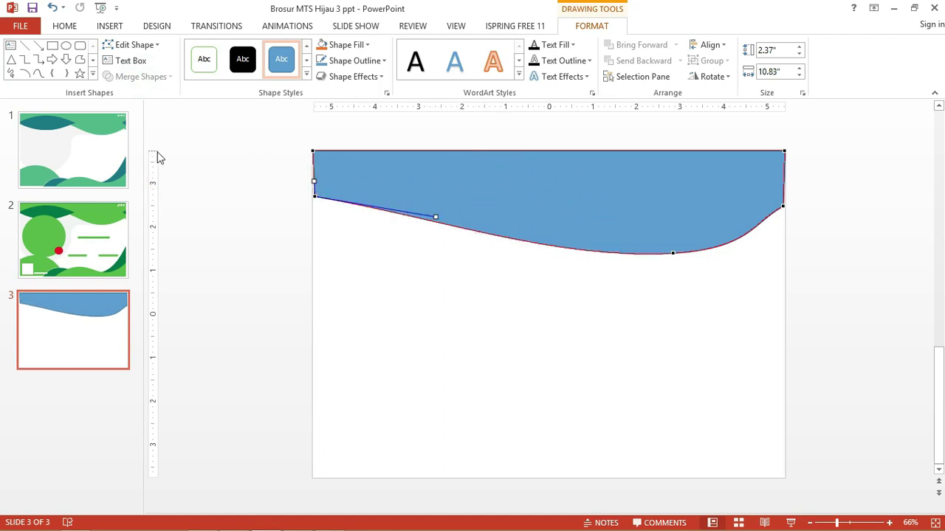
Compare slides 1 and 2, then select slide 3's blue wave for formatting.
click(86, 140)
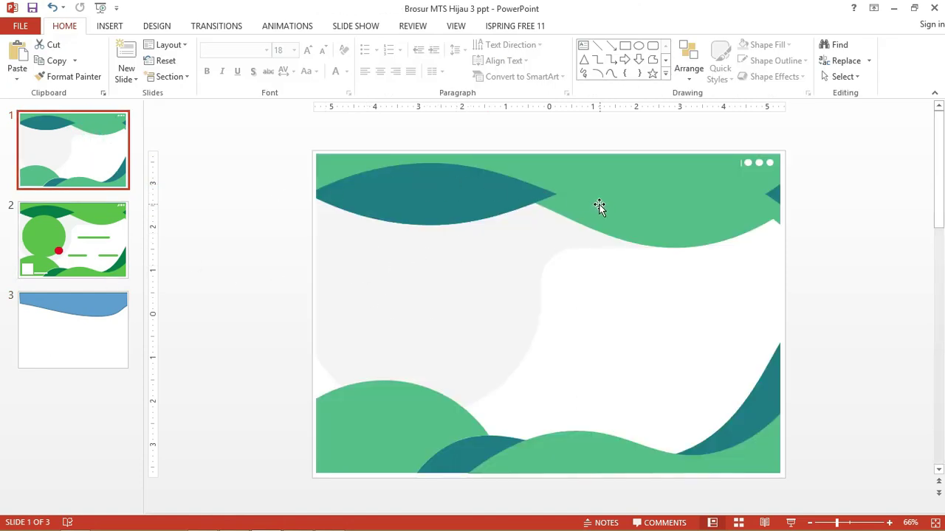
click(96, 248)
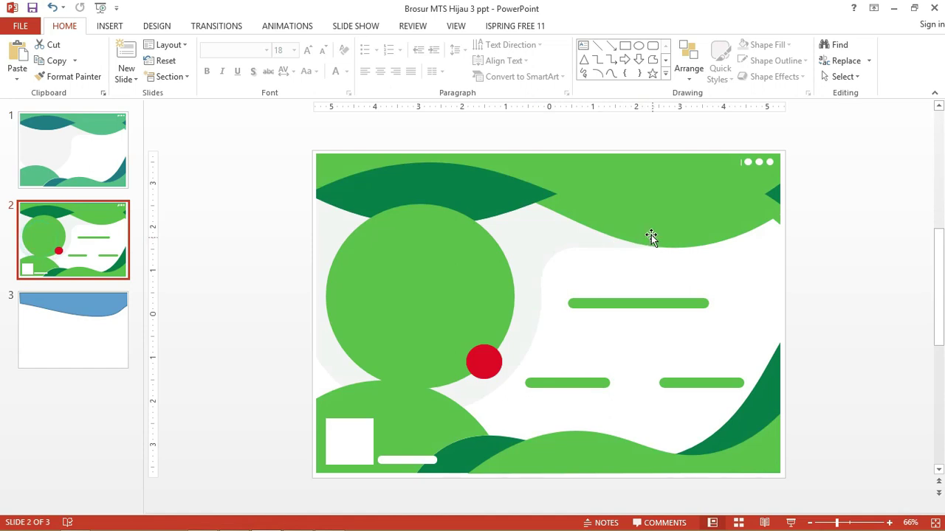
click(64, 151)
click(63, 234)
click(103, 337)
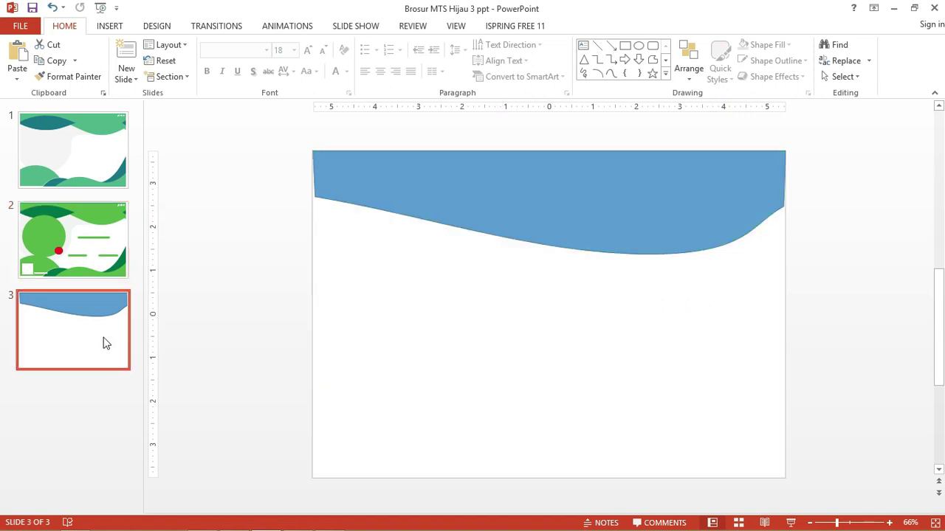
click(518, 209)
click(592, 26)
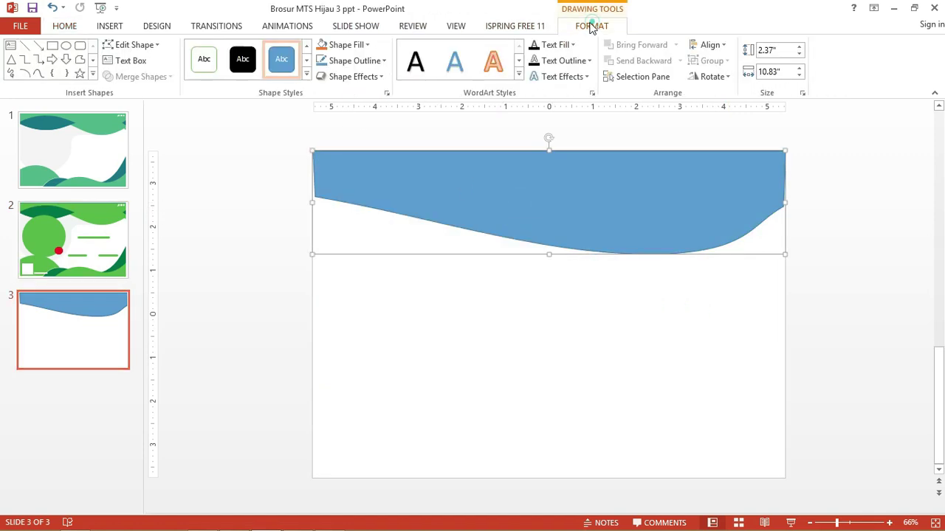
Ungroup slide 1's green wave background graphic into separate shapes.
click(343, 44)
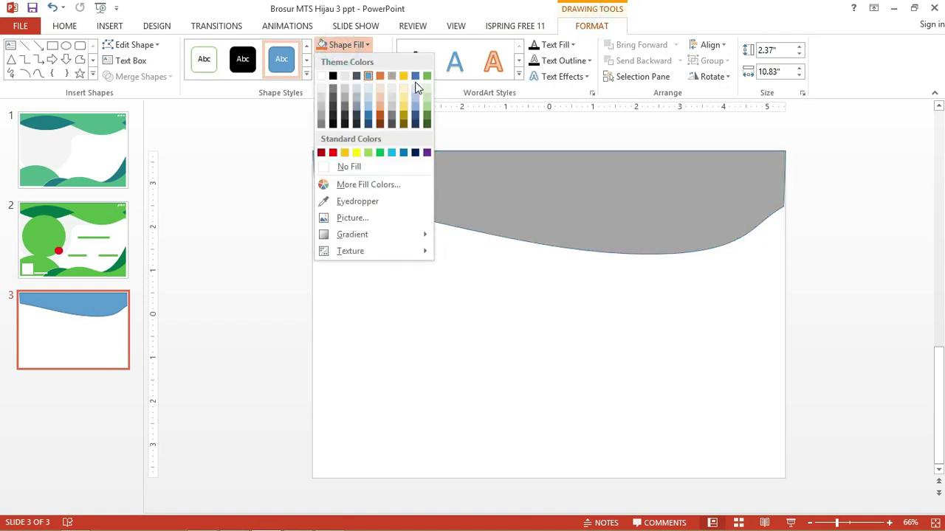
click(93, 153)
click(93, 154)
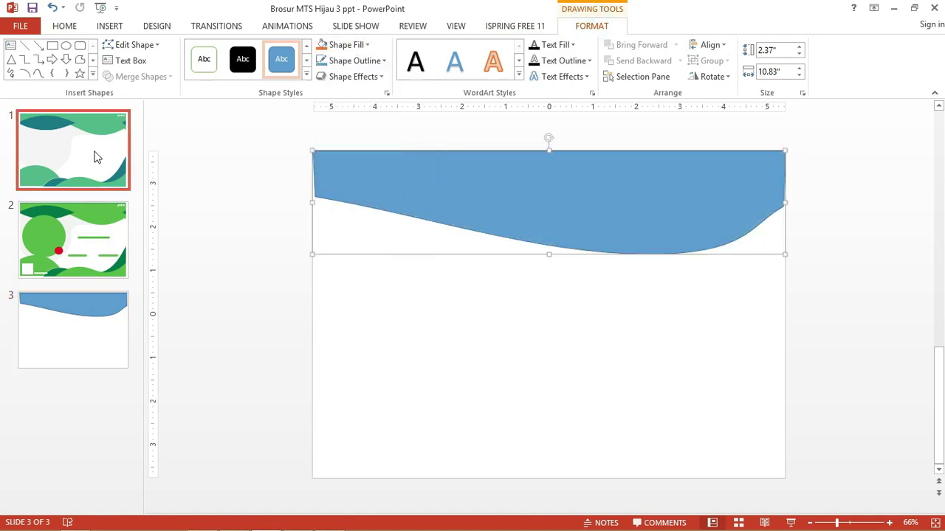
click(461, 203)
click(452, 204)
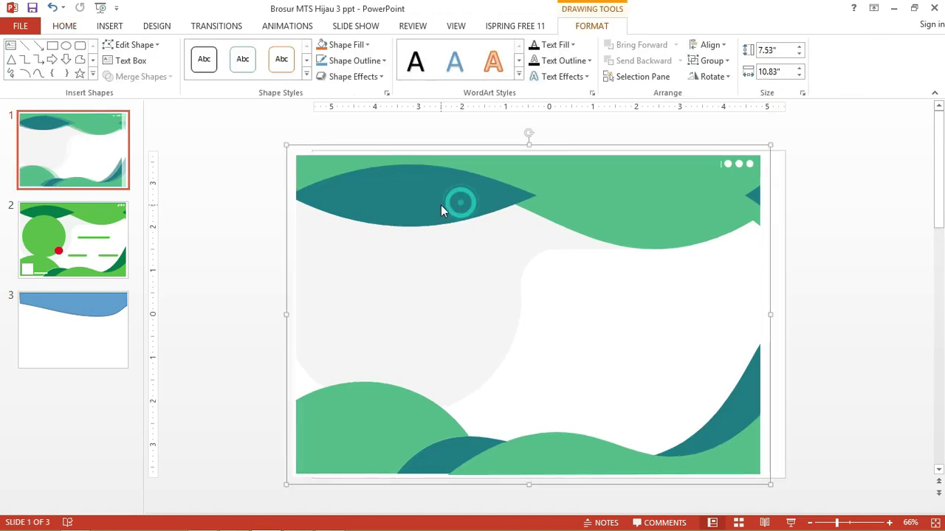
right_click(441, 205)
mouse_move(474, 285)
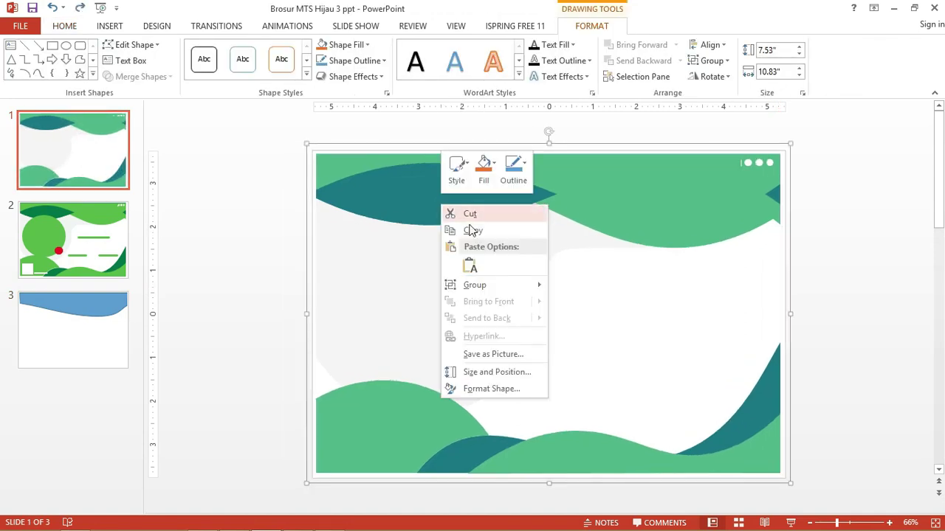
click(588, 321)
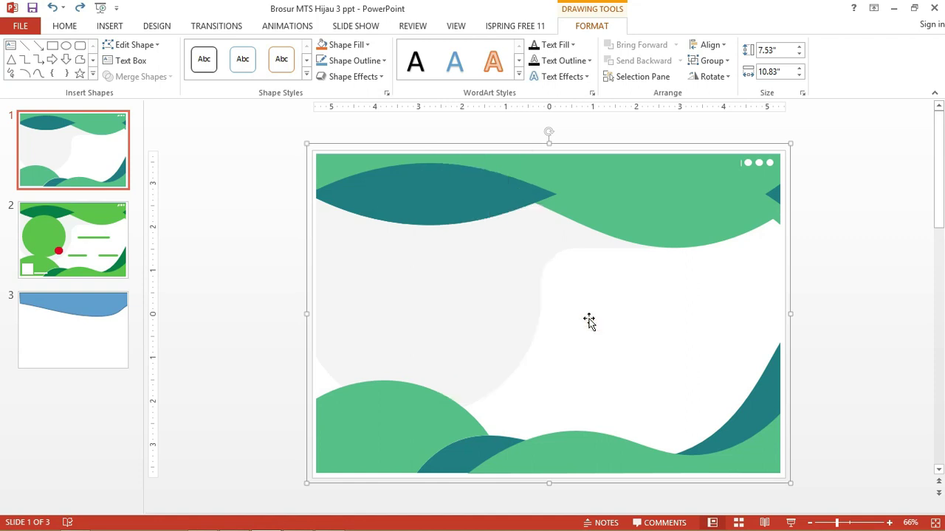
click(864, 267)
Select the top dark teal and light-green wave shapes.
click(417, 218)
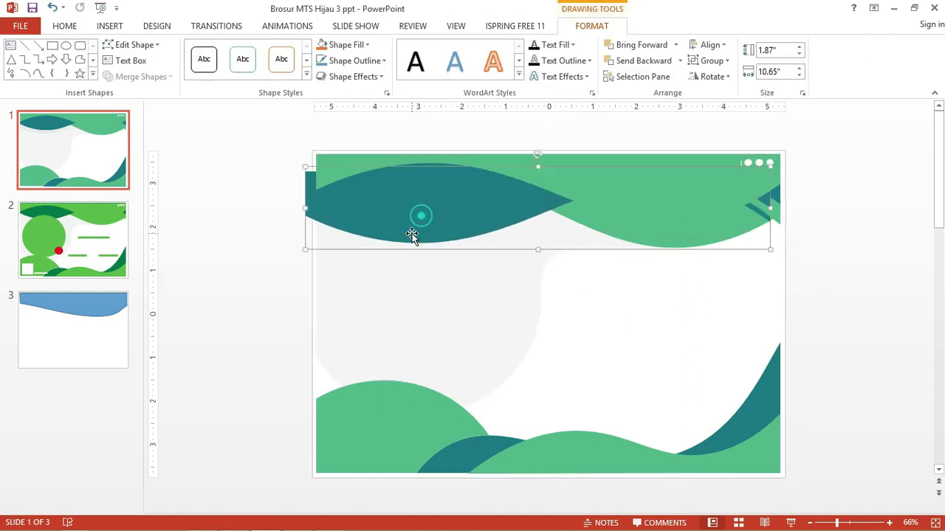
click(624, 184)
click(448, 210)
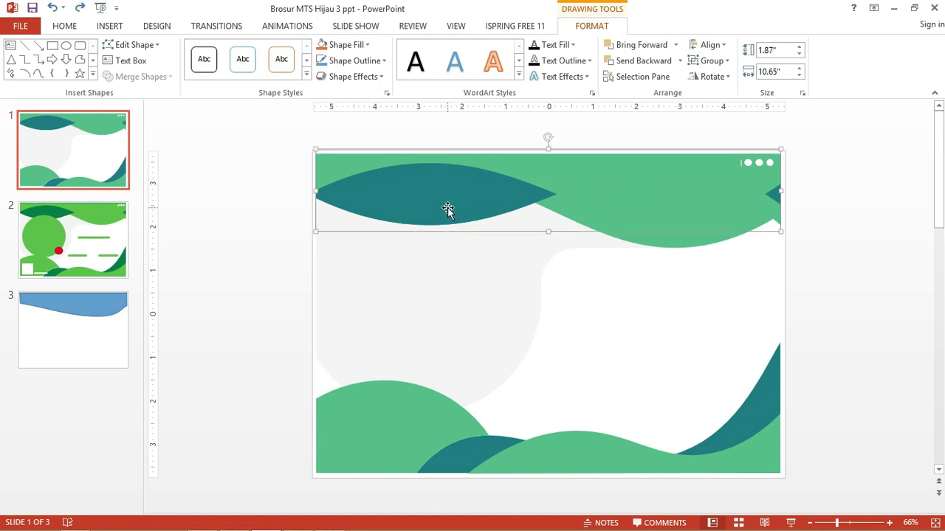
click(610, 183)
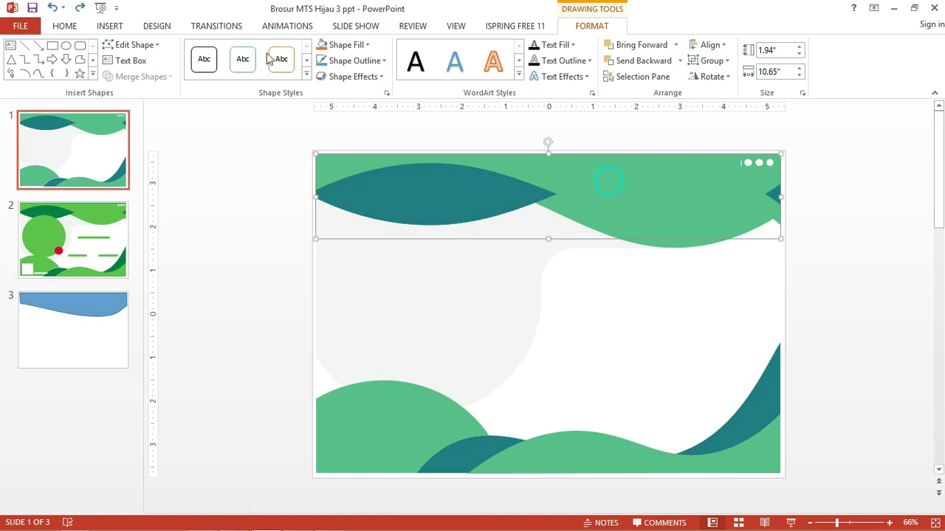
click(592, 25)
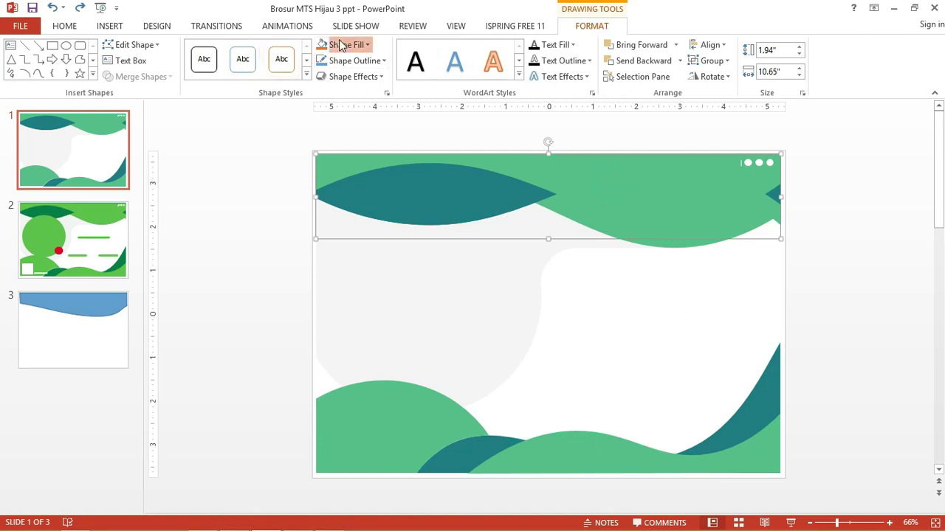
Give the top wave a gradient fill and remove the two extra gradient stops.
click(344, 44)
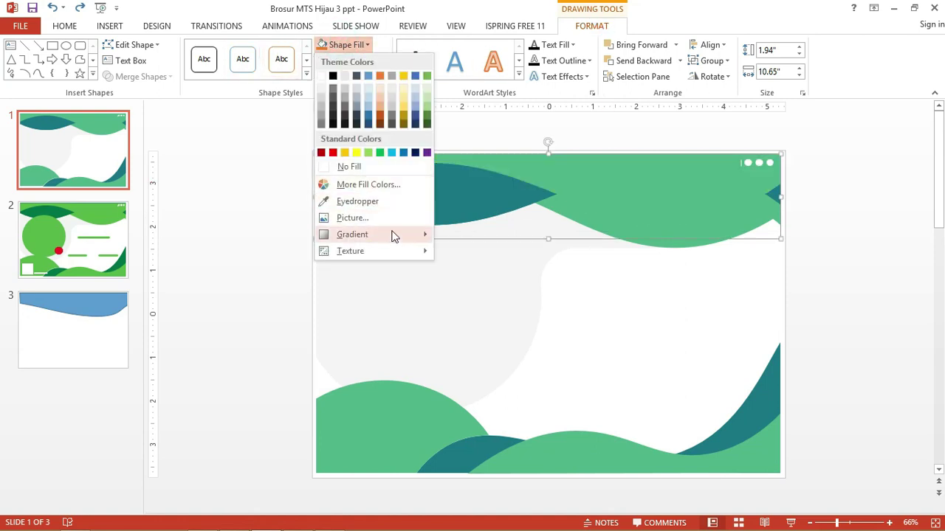
mouse_move(353, 234)
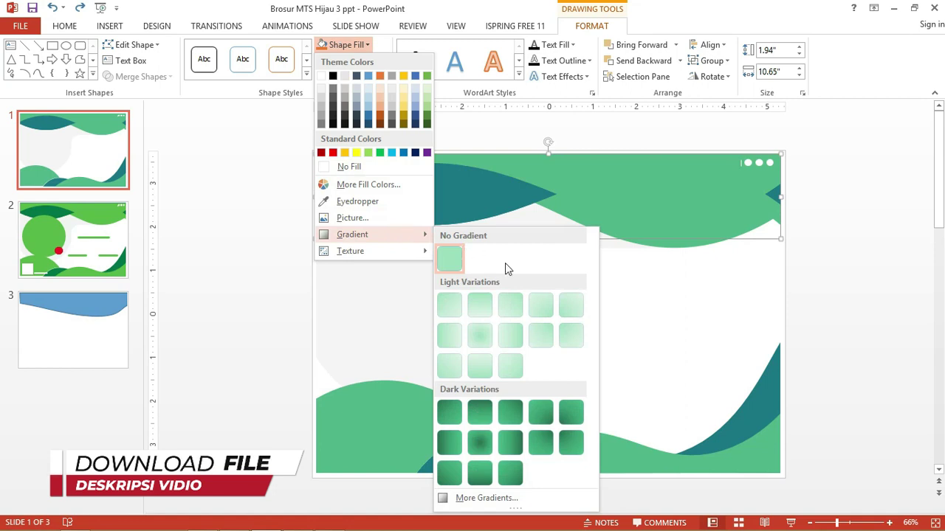
click(513, 498)
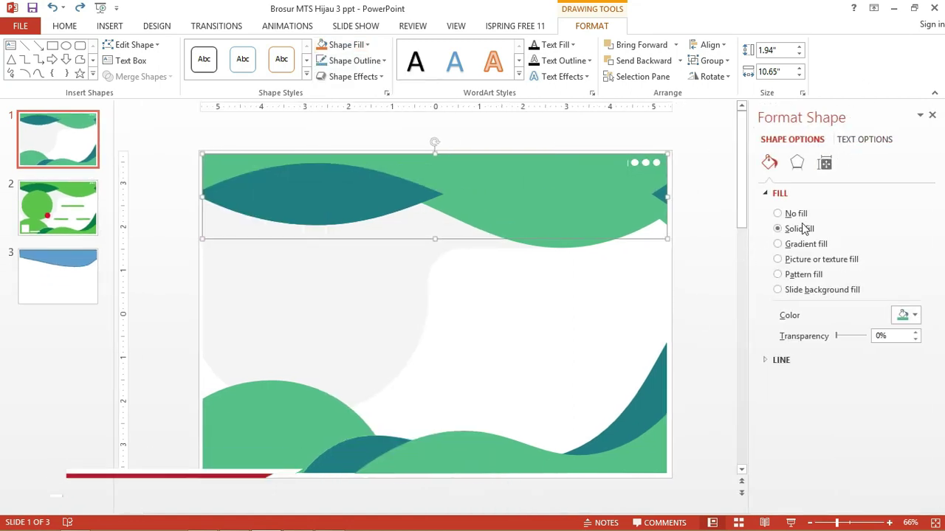
click(778, 244)
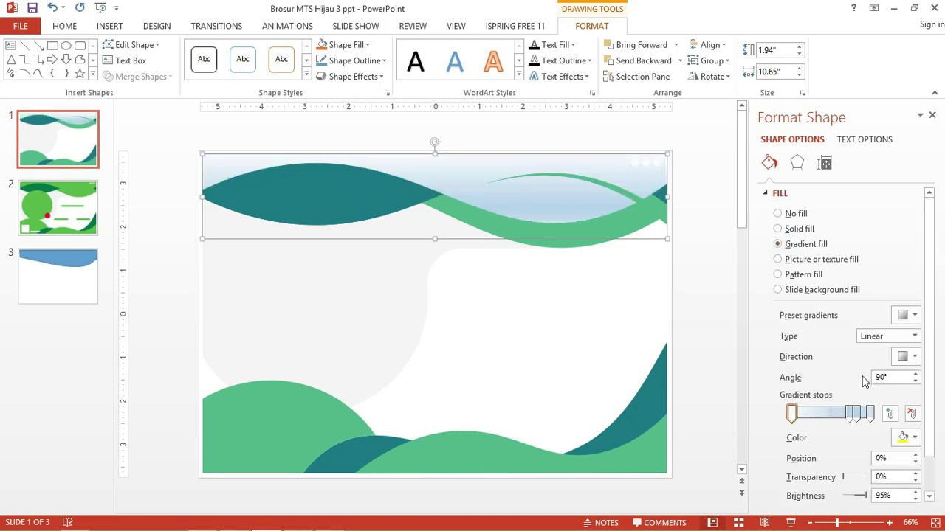
click(850, 413)
click(911, 413)
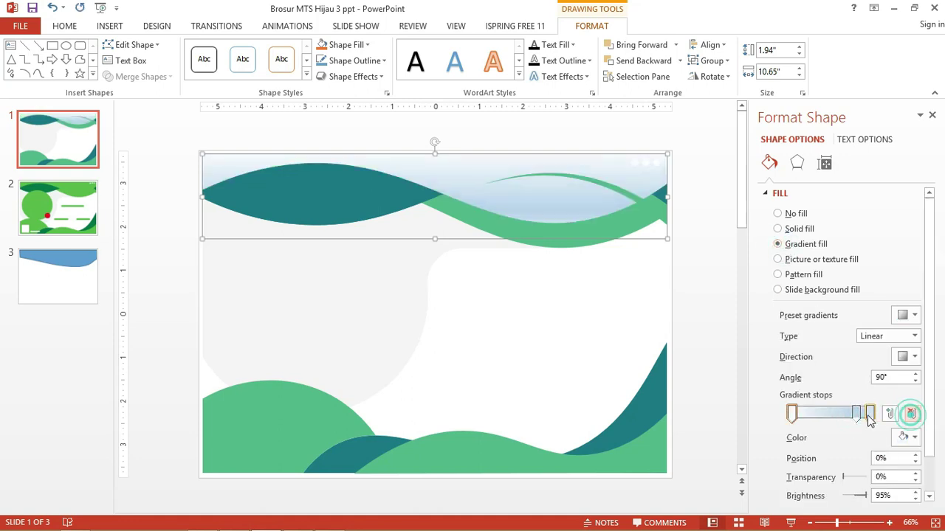
click(856, 413)
click(911, 413)
Eyedrop the wave's green for the right stop and dark teal for the left, running horizontally.
click(870, 414)
click(909, 436)
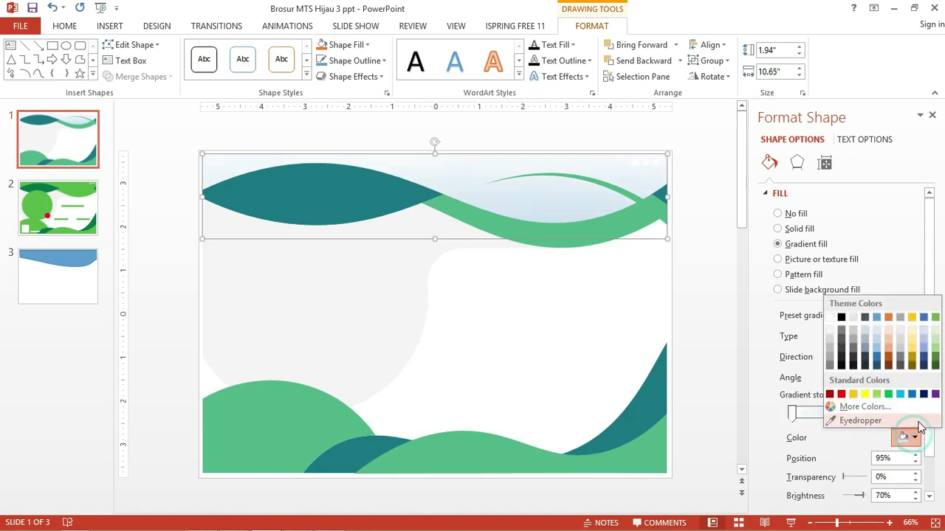
click(867, 421)
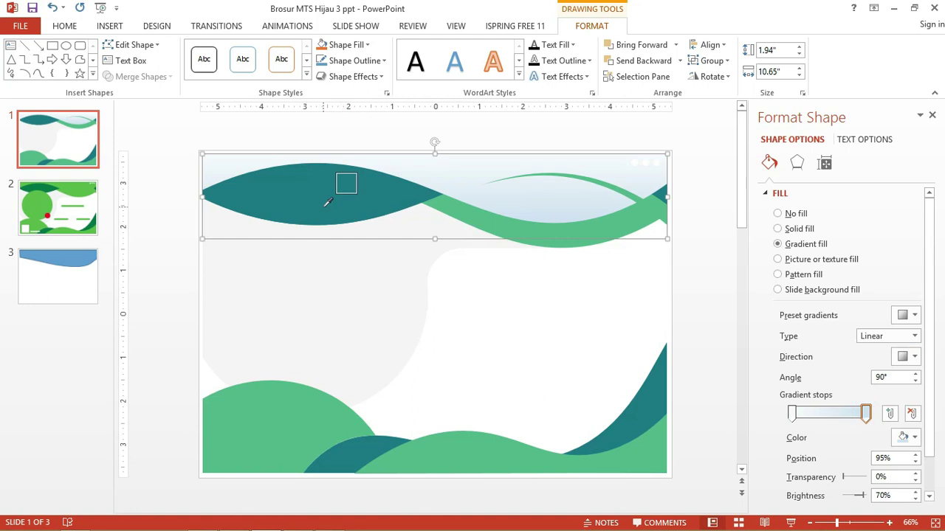
click(294, 391)
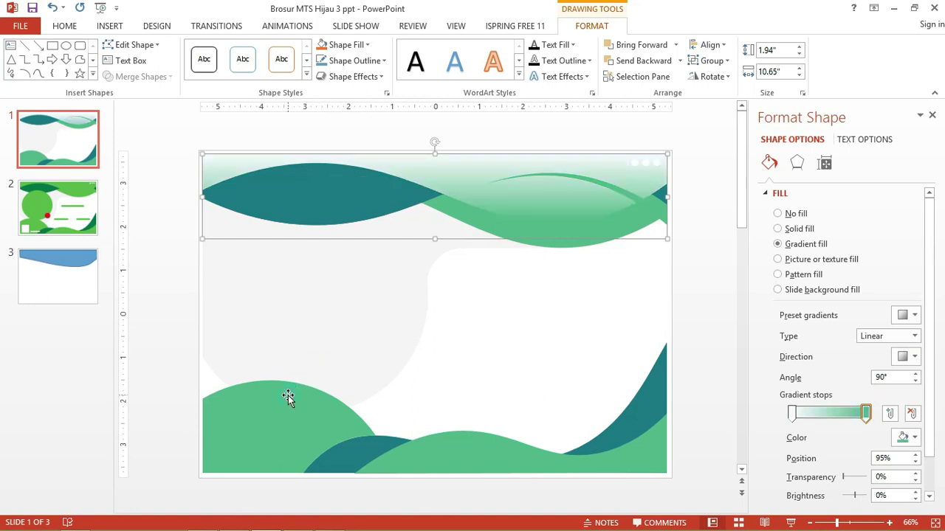
click(791, 413)
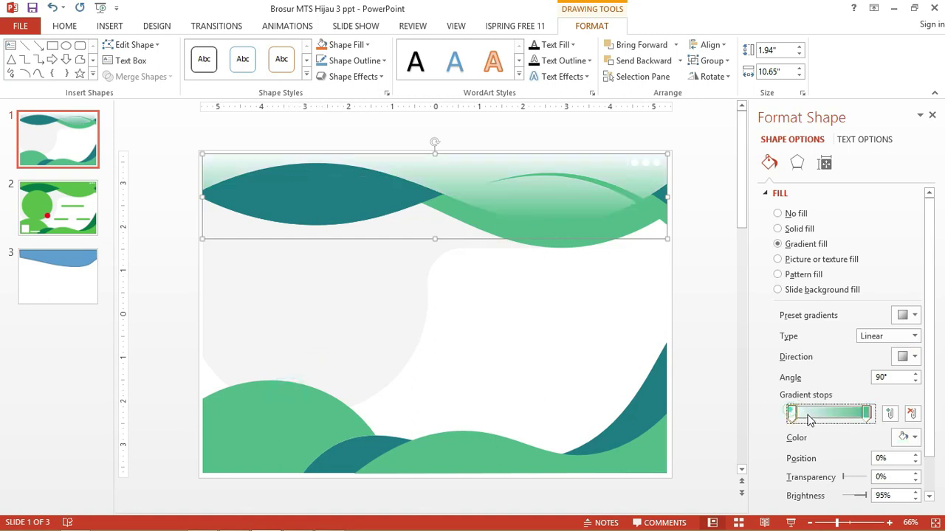
click(907, 437)
click(860, 421)
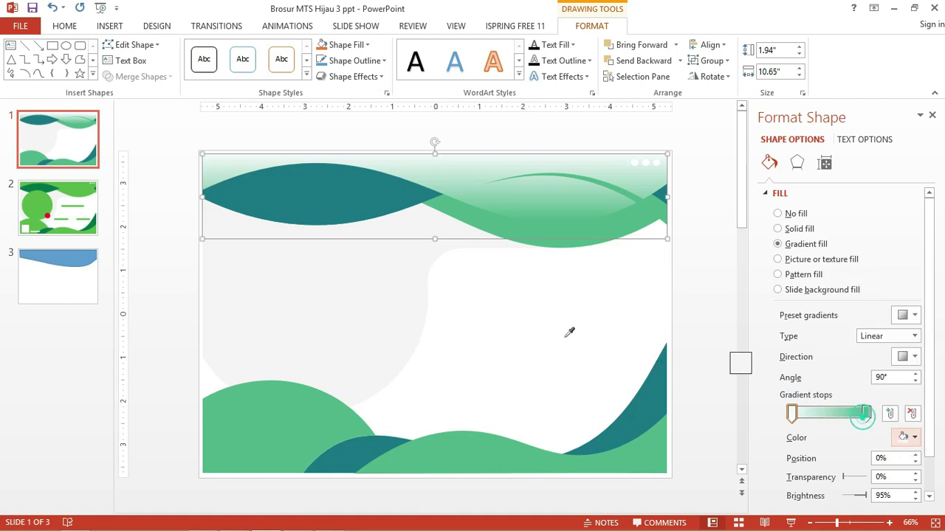
click(318, 216)
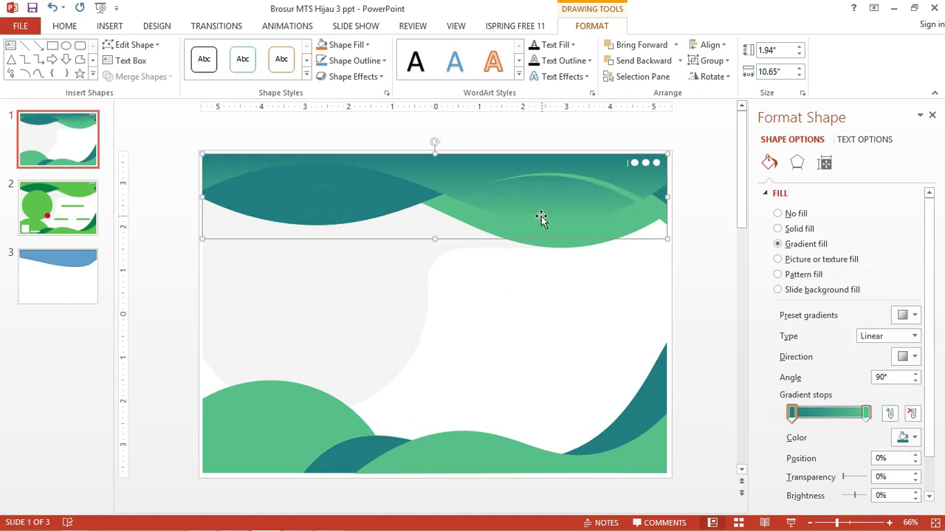
click(913, 357)
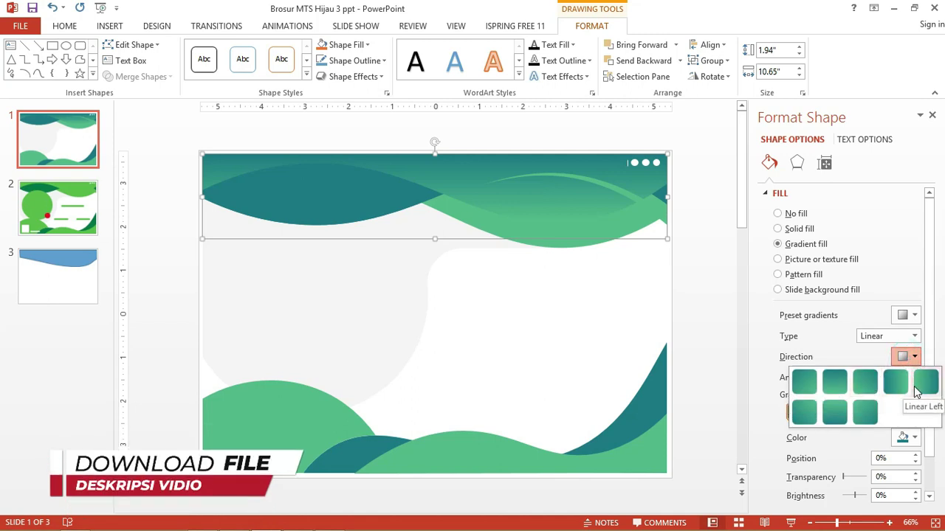
click(895, 382)
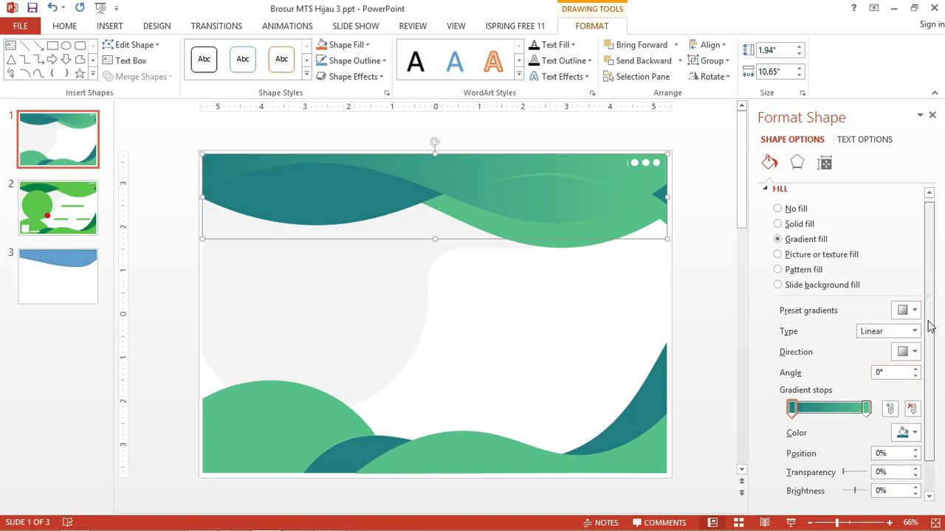
Make the top wave's gradient stop nearly transparent and give the taller wave beneath a gradient fill.
scroll(928, 327, down, 2)
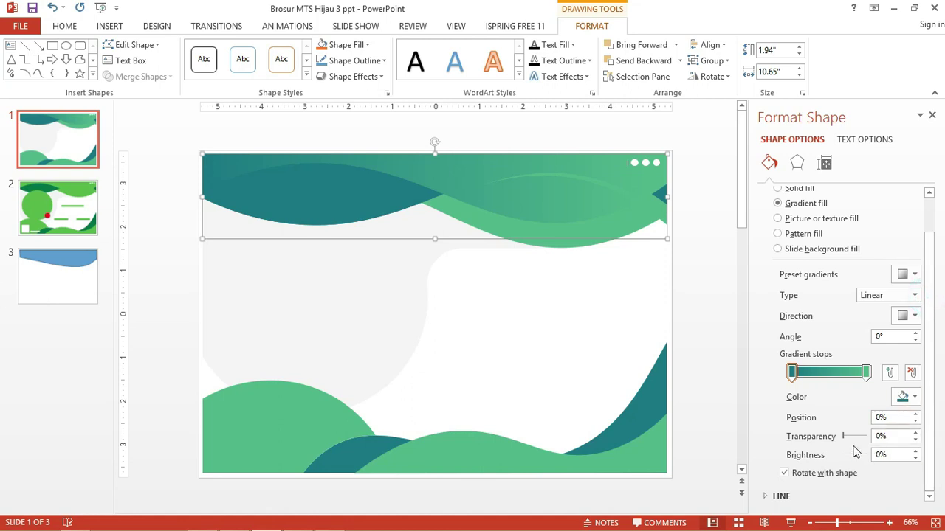
drag(843, 437, 876, 438)
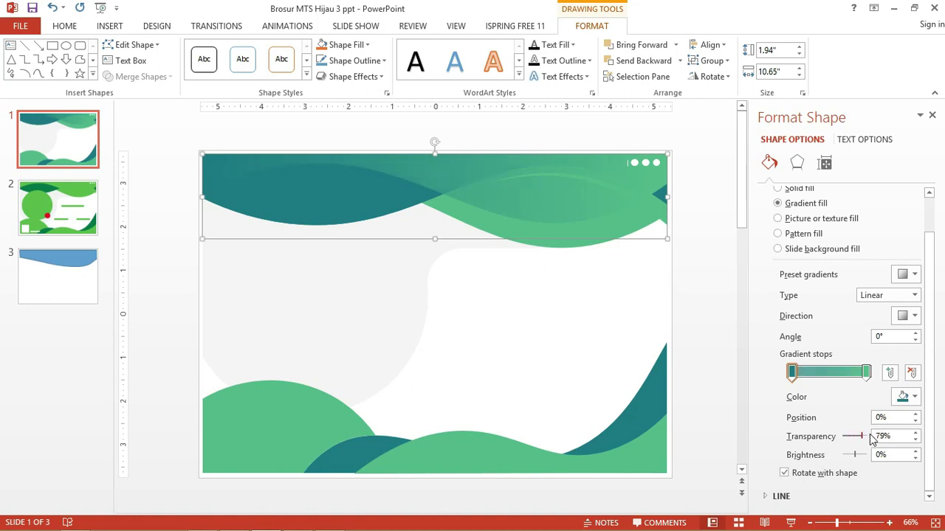
click(590, 247)
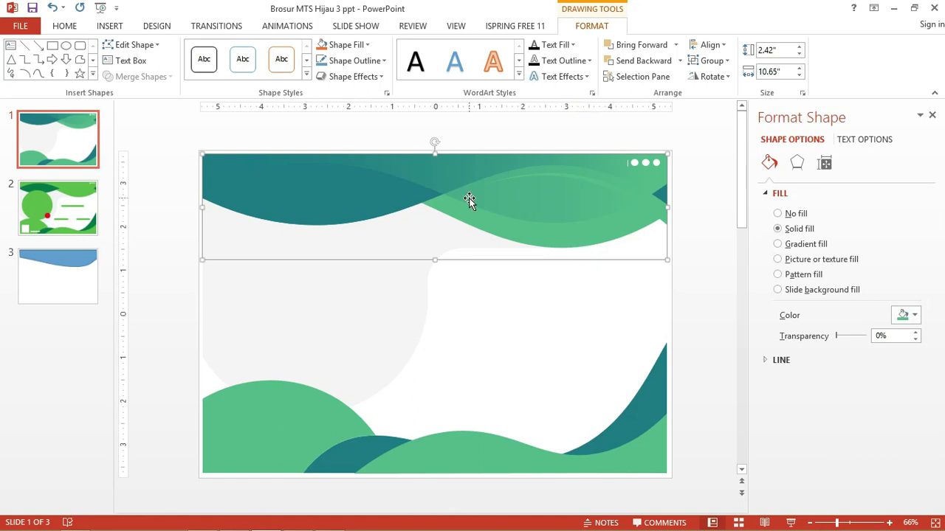
click(777, 244)
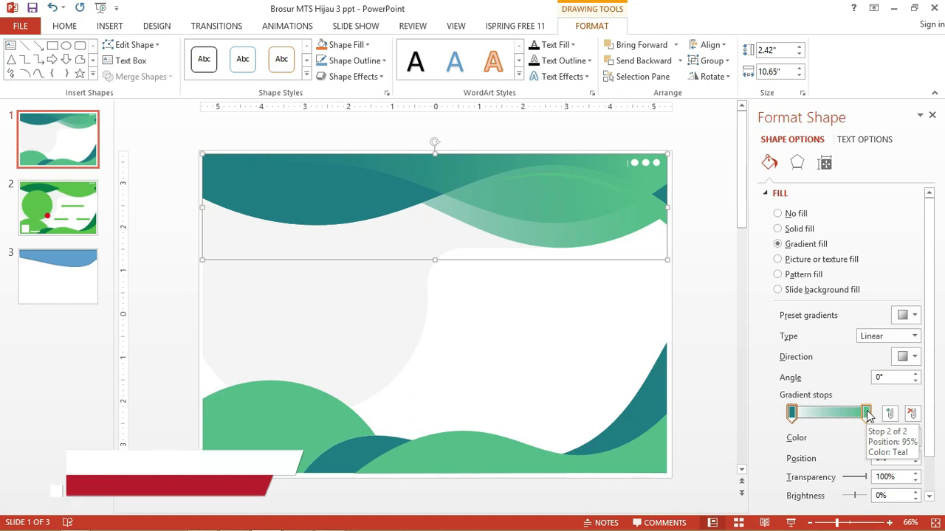
click(744, 246)
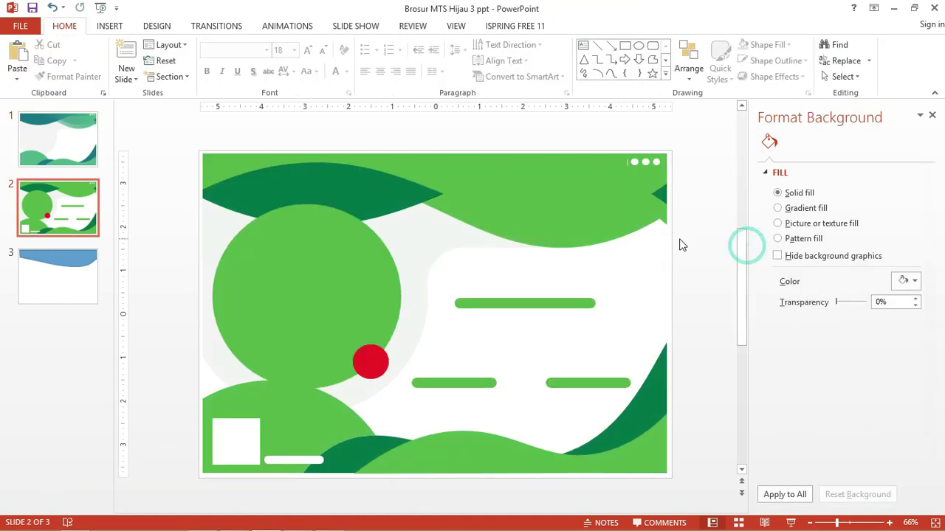
Recolour slide 1's thin curved wave stripe to a custom deeper green (RGB 21, 147, 69).
click(65, 139)
drag(664, 220, 618, 294)
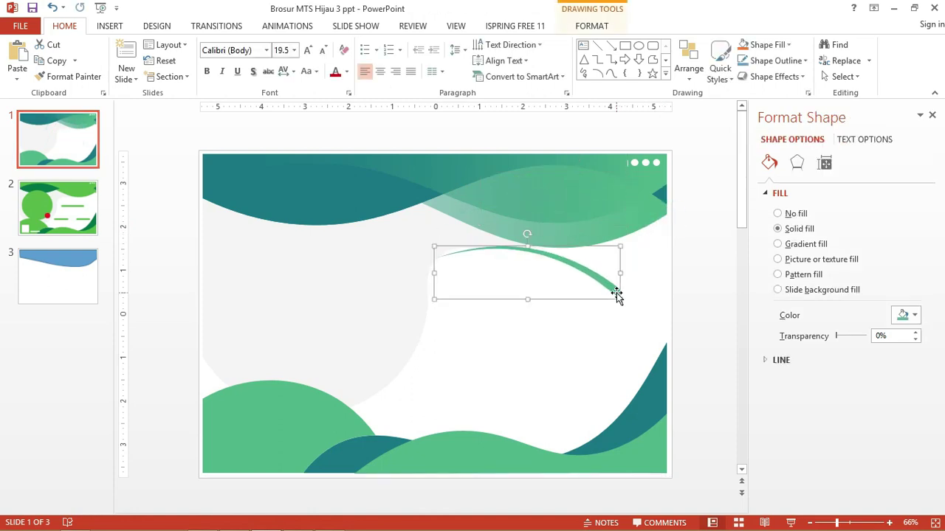
key(ctrl+z)
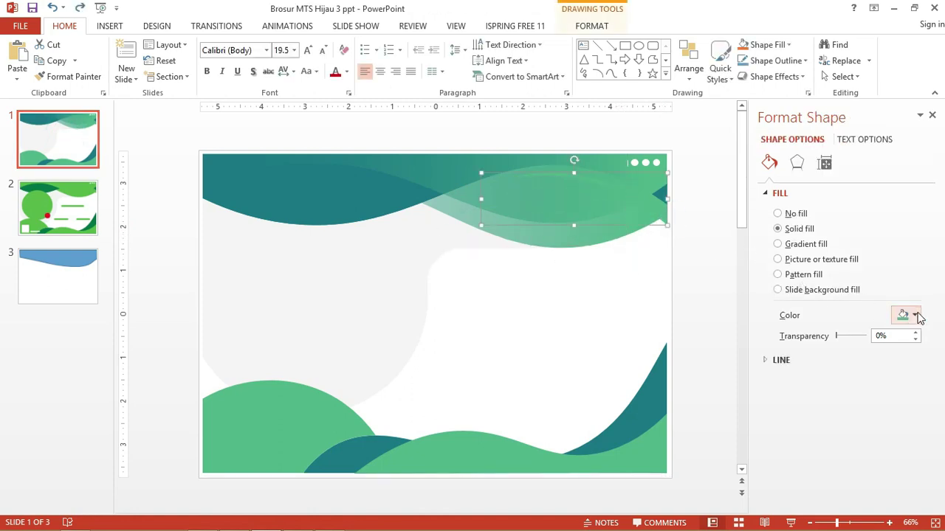
click(915, 316)
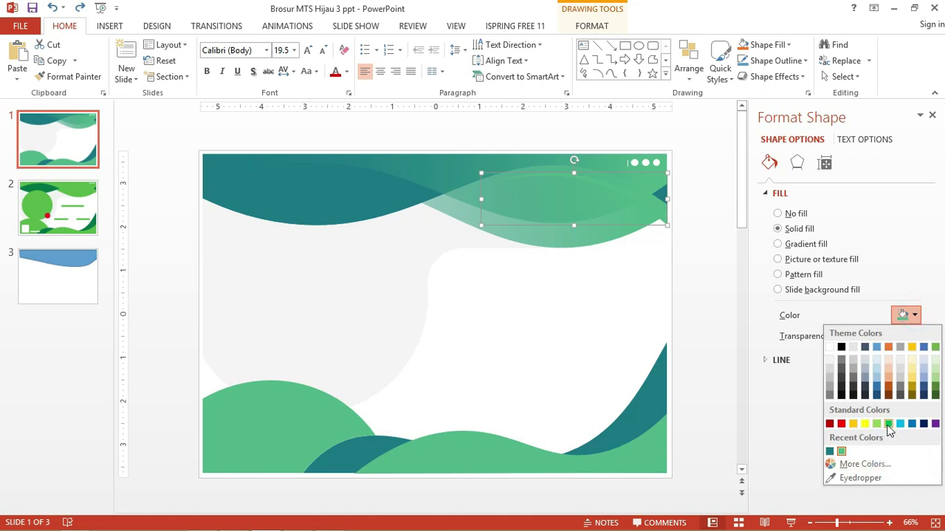
click(887, 425)
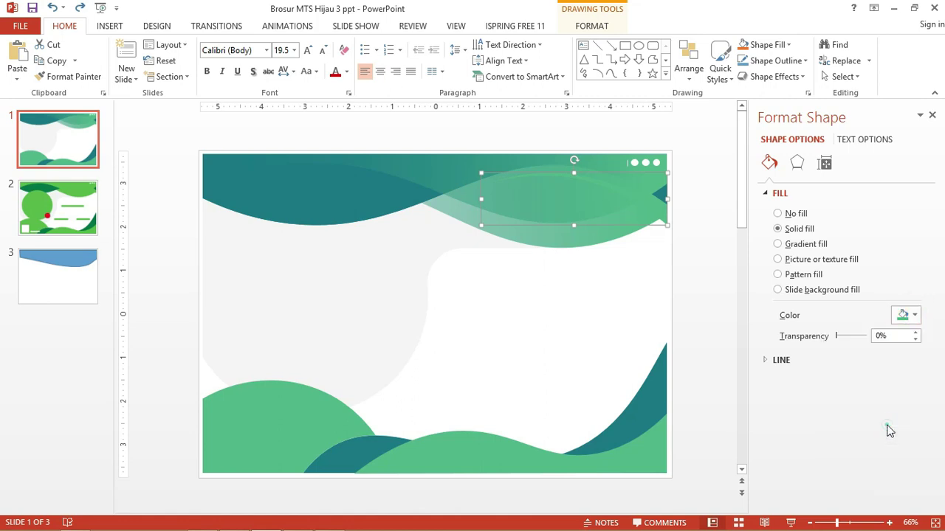
click(913, 315)
click(888, 464)
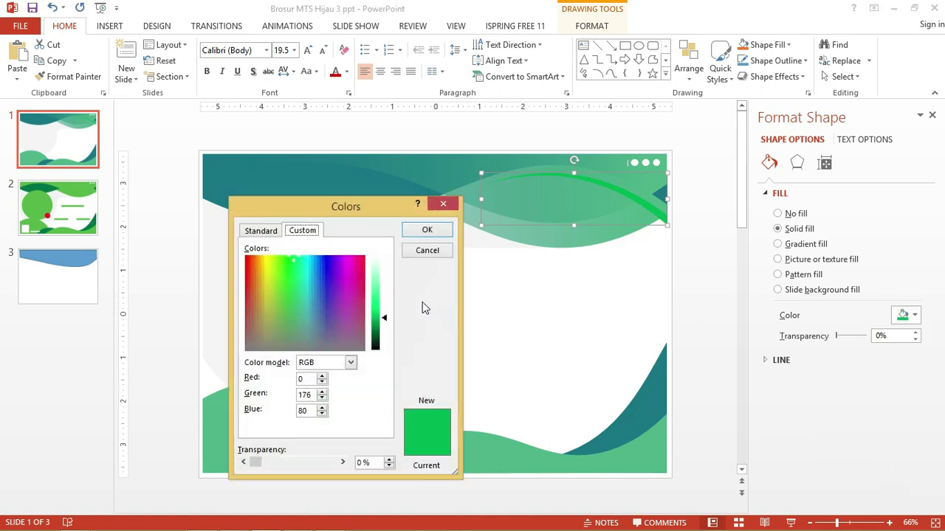
drag(363, 207, 322, 206)
click(344, 322)
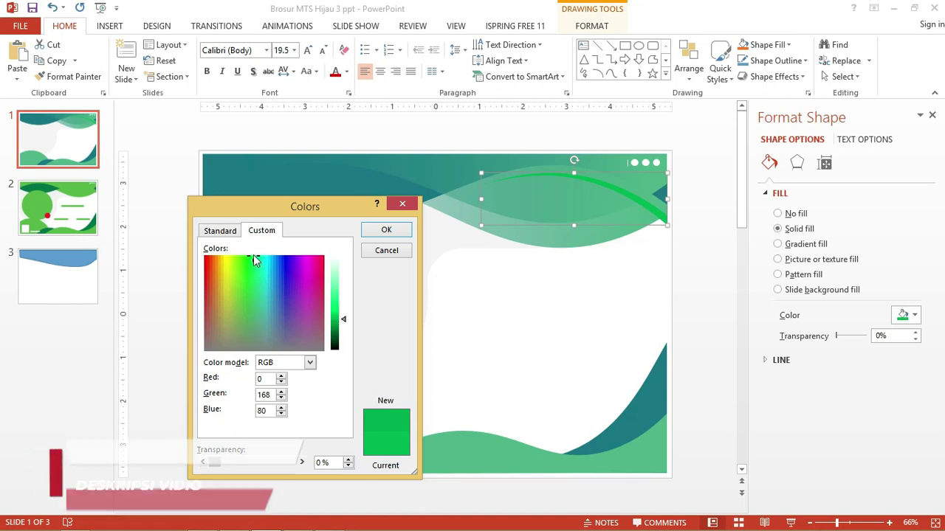
mouse_move(253, 255)
mouse_down()
mouse_move(270, 255)
mouse_move(262, 255)
mouse_up()
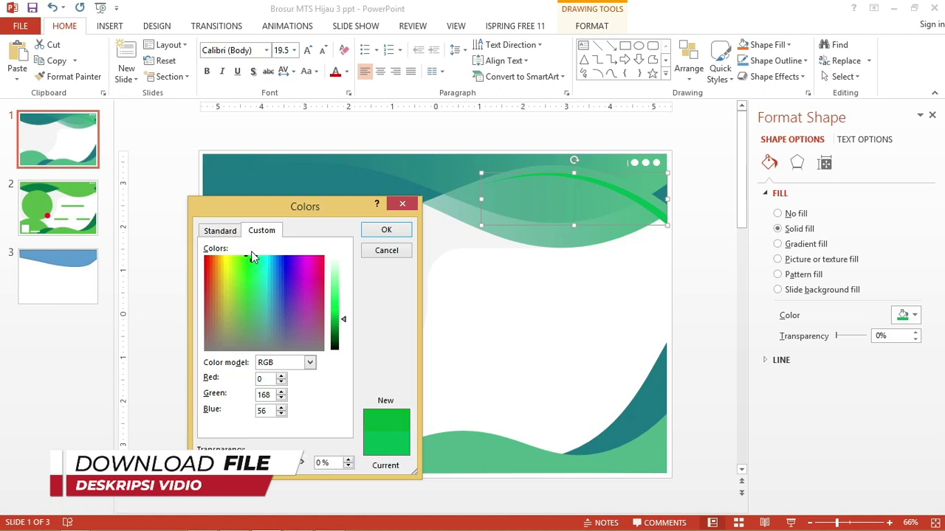
drag(251, 256, 252, 276)
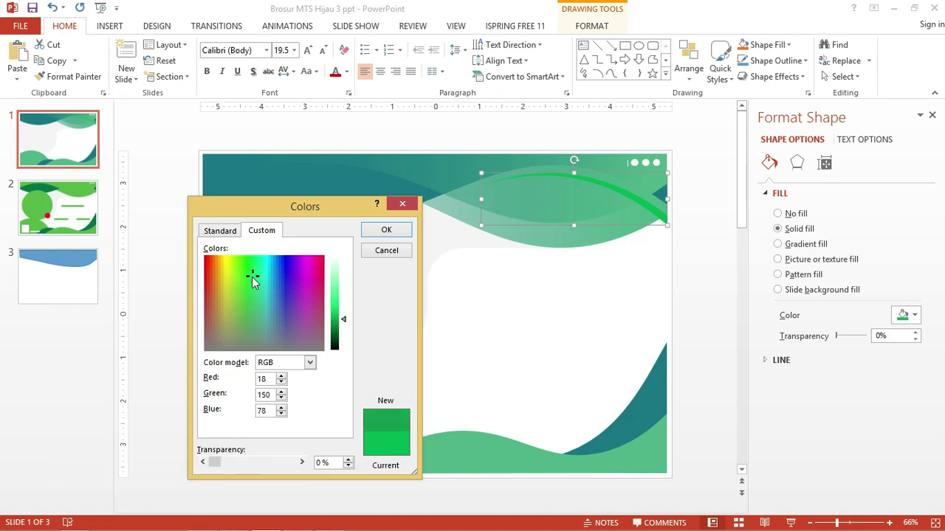
click(366, 236)
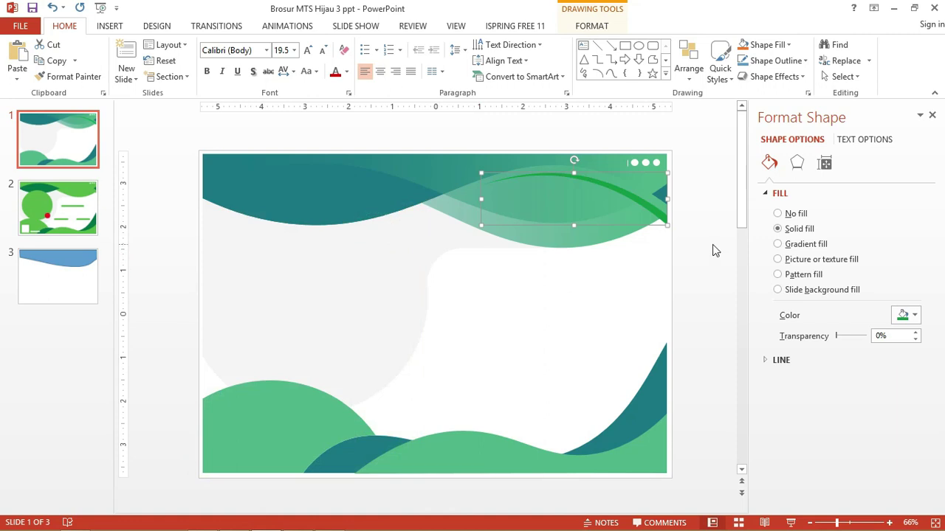
click(584, 203)
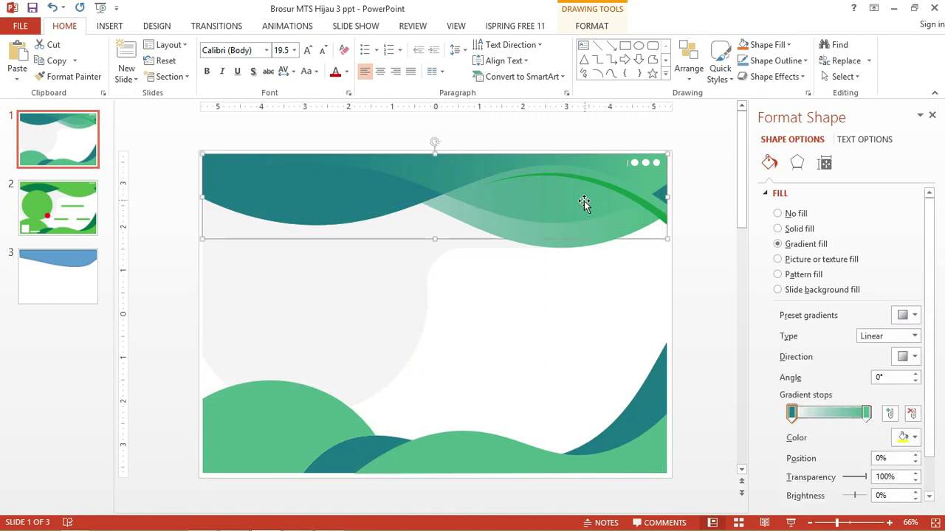
Move Freeform 12 and Freeform 15 lower in the Selection Pane, tucking the thin stripe behind the banner.
click(654, 211)
click(653, 211)
click(591, 27)
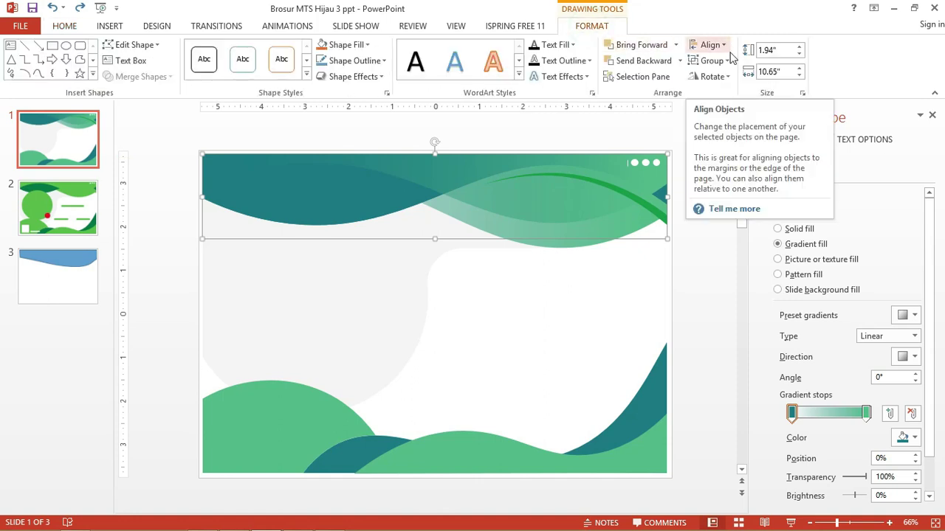
click(640, 77)
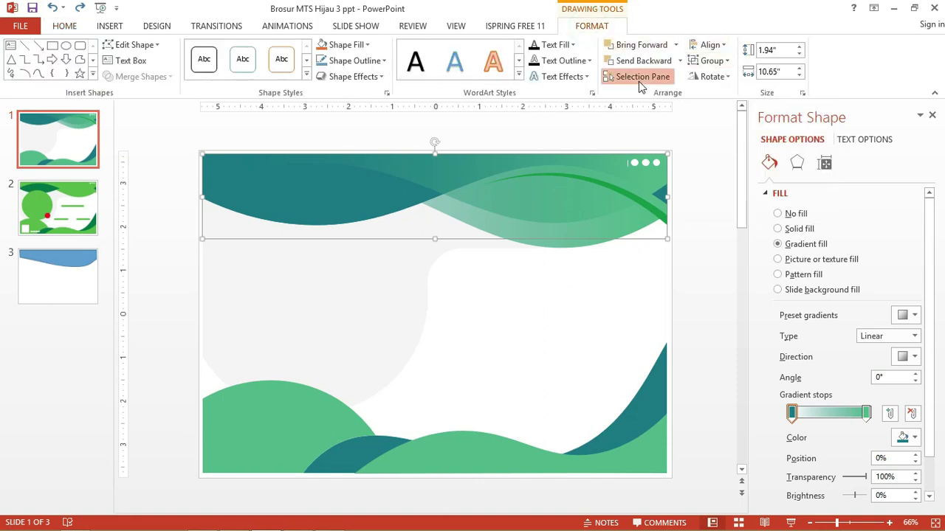
drag(825, 272, 834, 323)
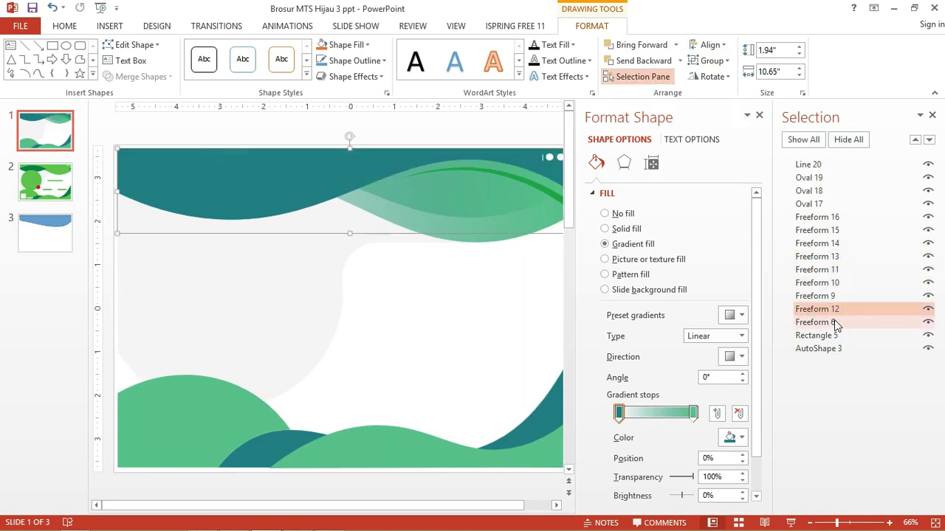
click(538, 190)
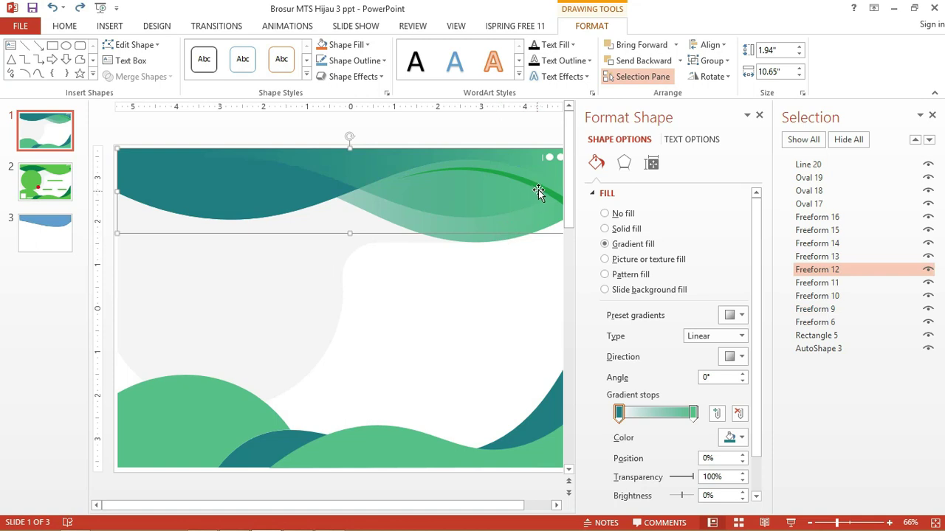
click(539, 189)
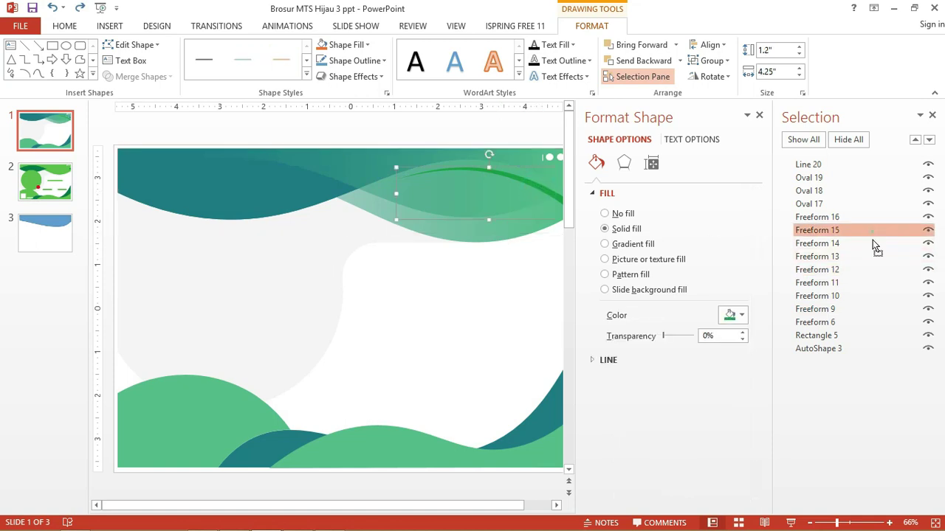
drag(875, 233, 876, 285)
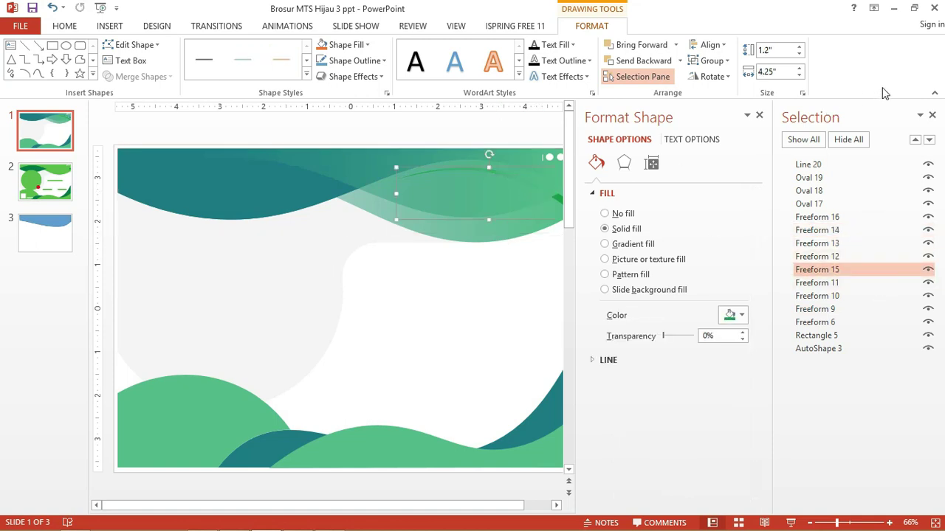
Give the bottom green wave a gradient fill.
click(474, 267)
ctrl+scroll(445, 270, down, 2)
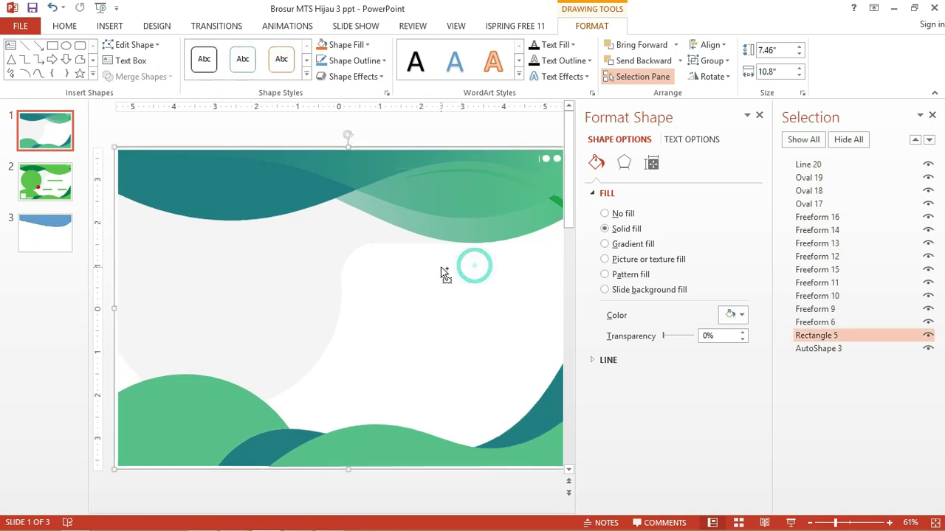
ctrl+scroll(420, 297, up, 1)
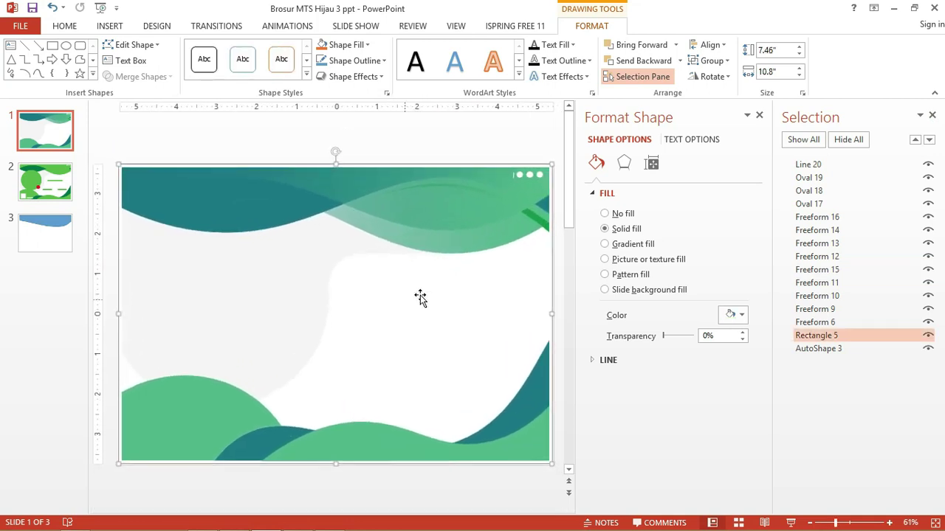
click(406, 439)
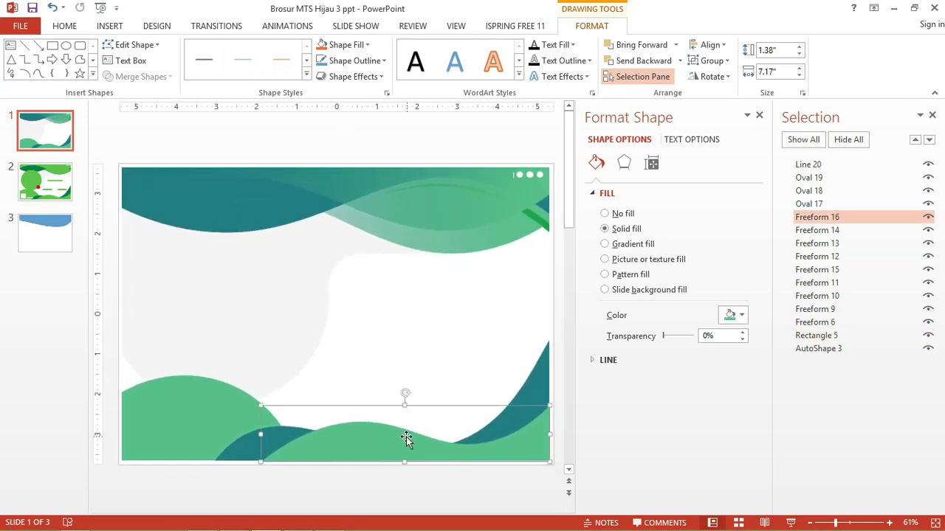
click(932, 116)
click(804, 244)
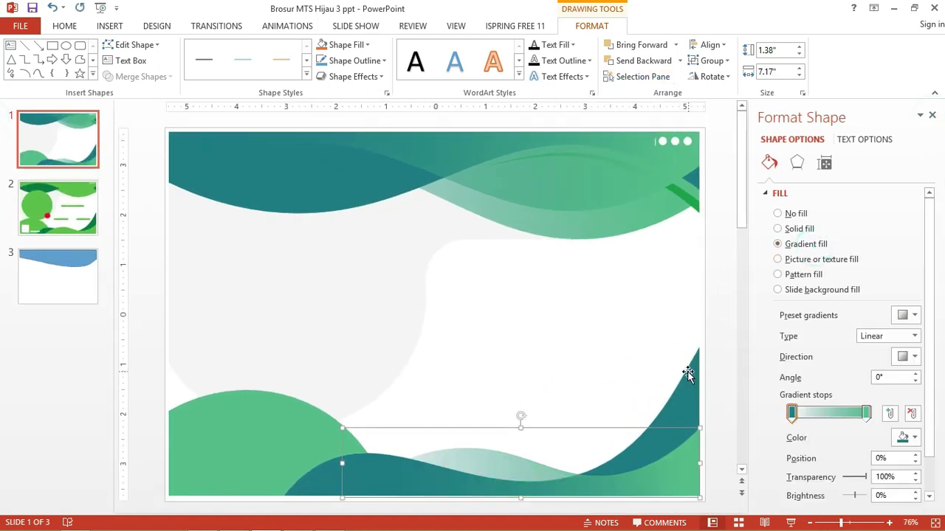
Give the bottom-left green hill an opaque gradient fill, with the first stop at 0% transparency.
click(307, 428)
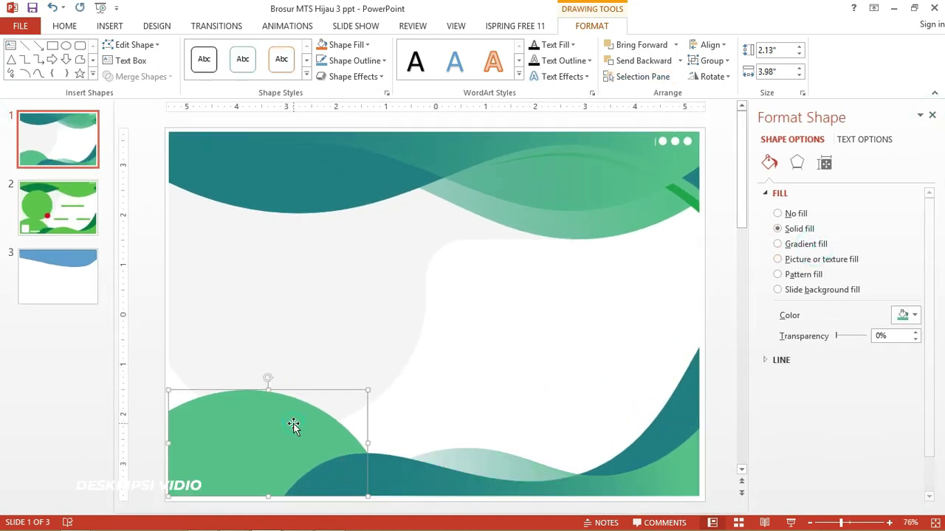
click(798, 248)
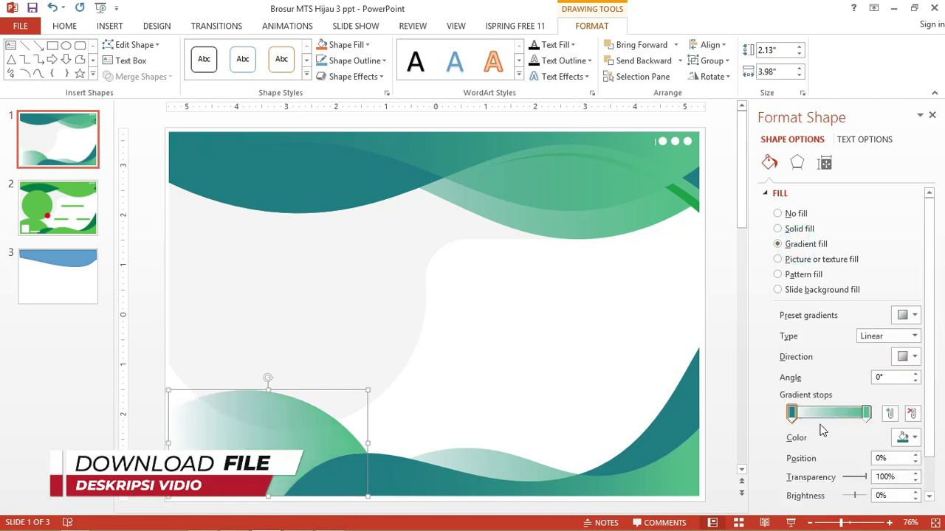
click(792, 414)
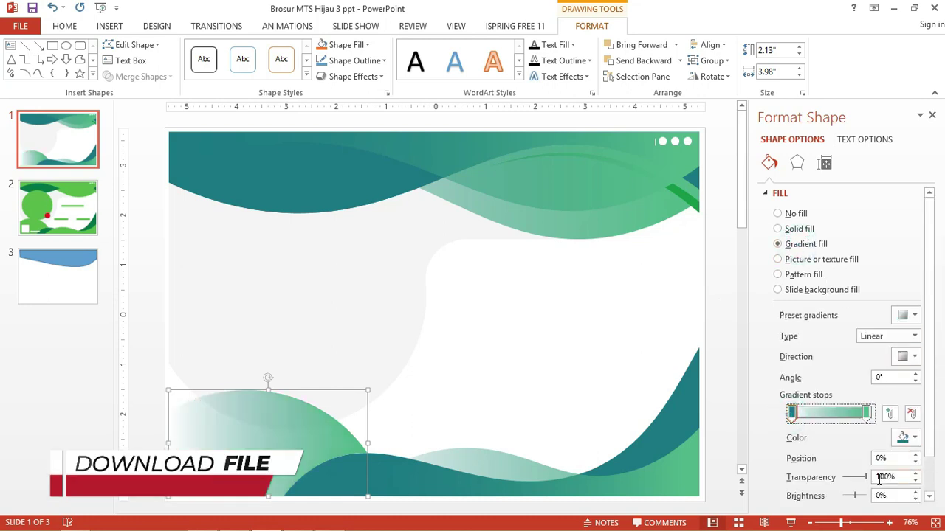
drag(869, 481, 797, 483)
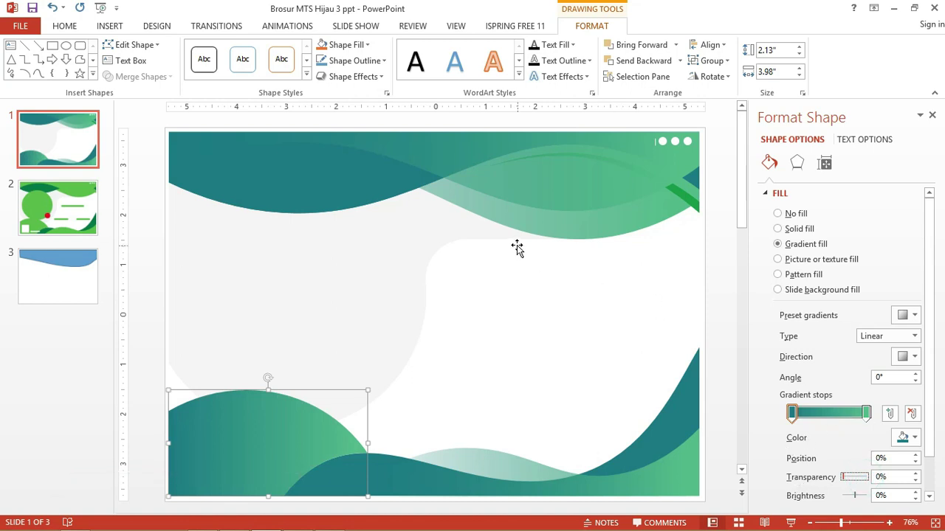
click(111, 26)
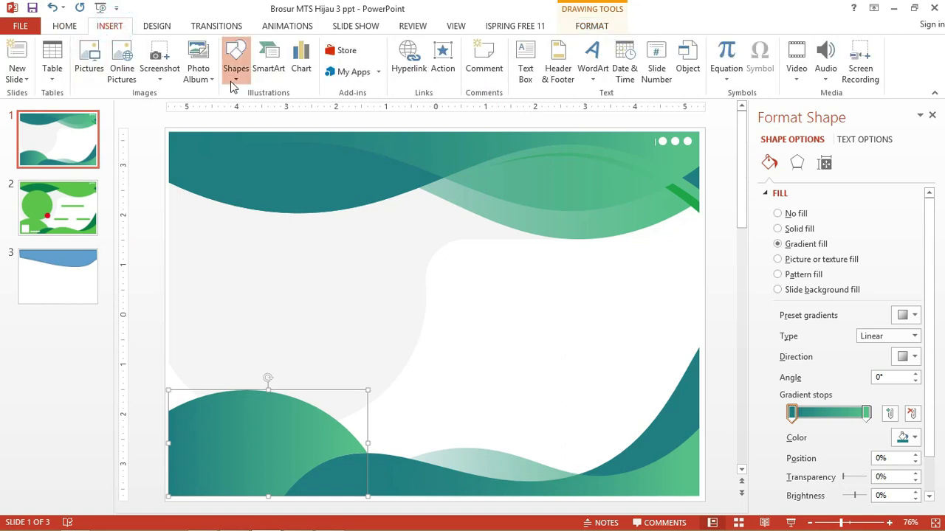
click(231, 87)
Draw a large outline-free circle on the left of the slide and fine-tune its size and position.
click(287, 106)
drag(264, 181, 511, 384)
drag(447, 274, 377, 255)
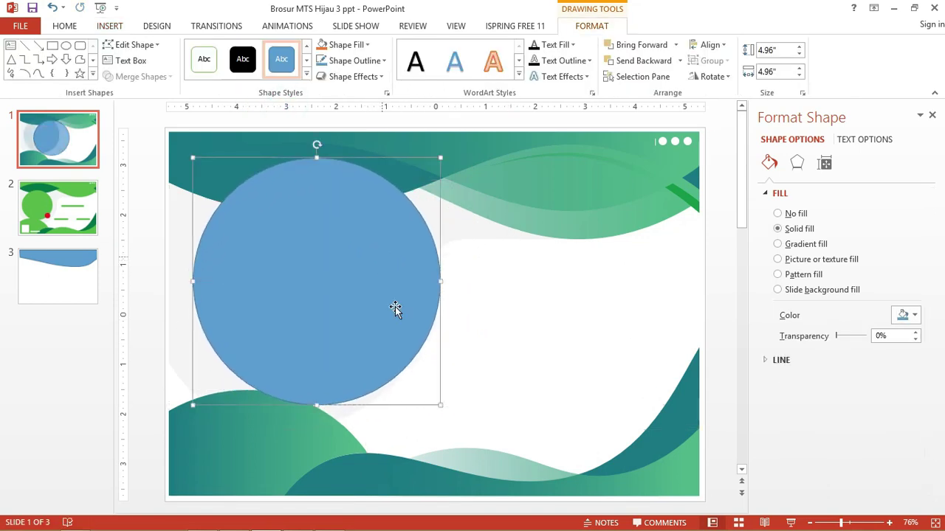
drag(438, 398, 432, 392)
drag(374, 283, 373, 296)
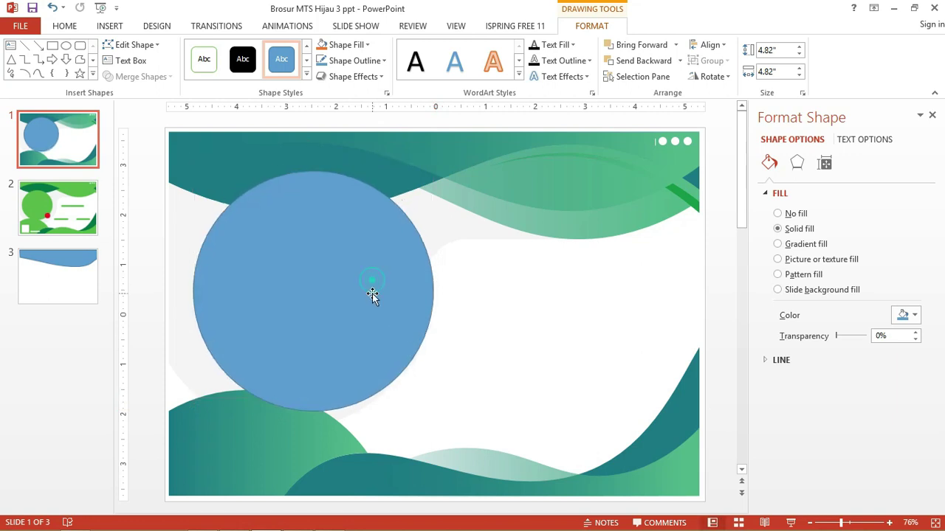
click(365, 60)
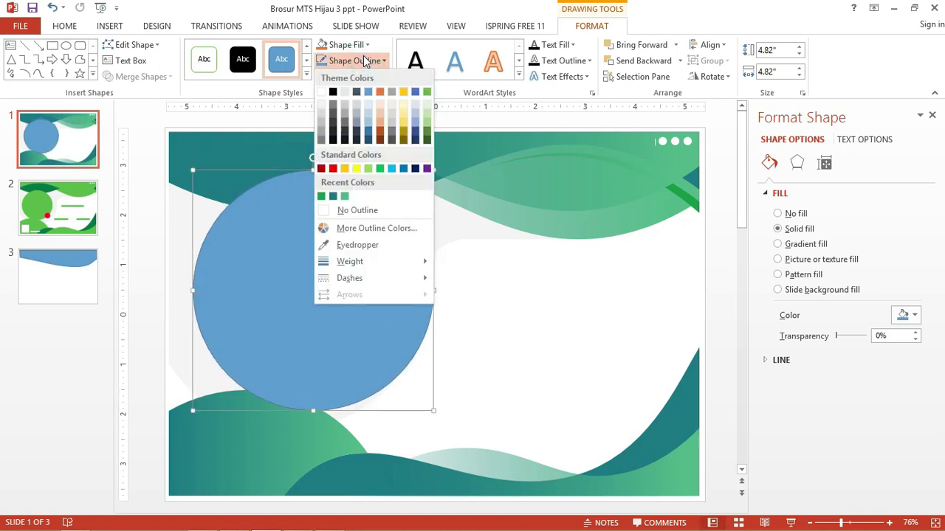
click(381, 210)
drag(350, 214, 348, 226)
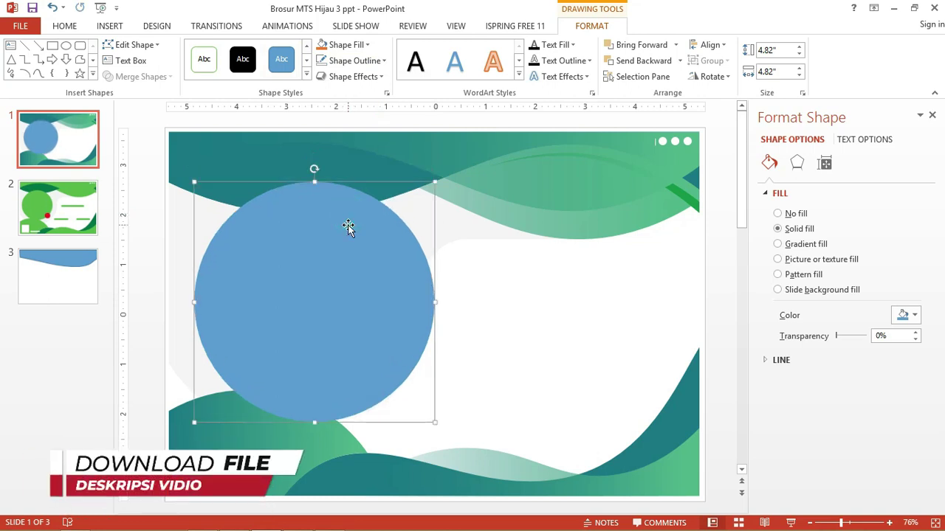
key(Right)
key(Right)
key(Down)
key(Down)
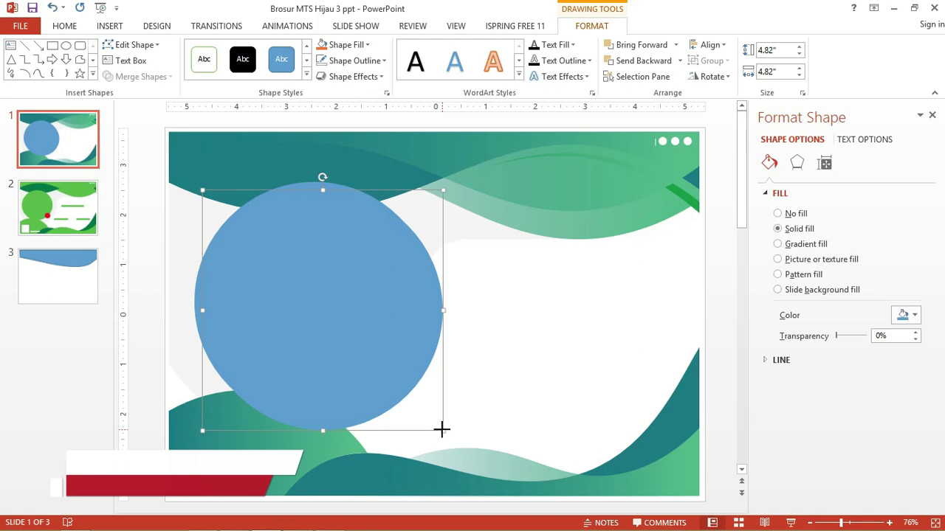
drag(442, 430, 432, 424)
Duplicate the circle, give the left copy a gradient fill and make the right one white.
drag(400, 236, 268, 209)
click(344, 44)
click(795, 249)
click(795, 245)
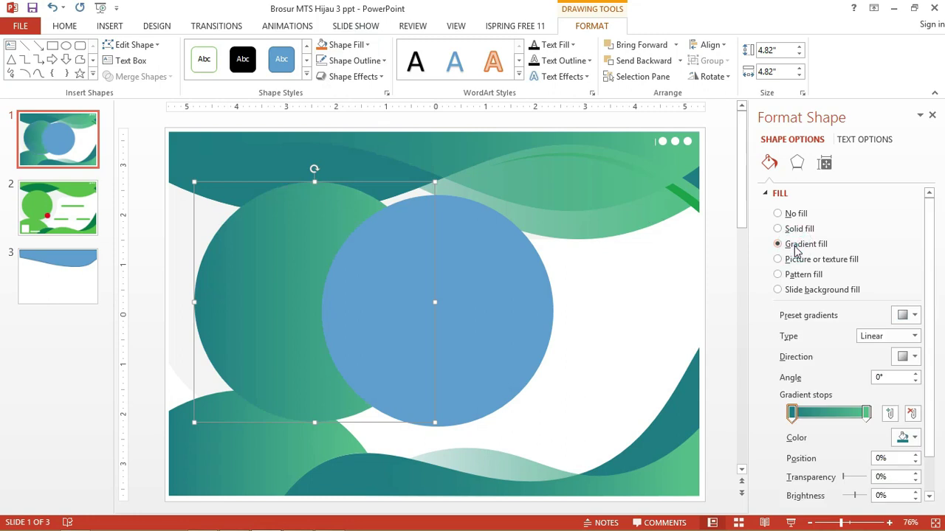
click(499, 287)
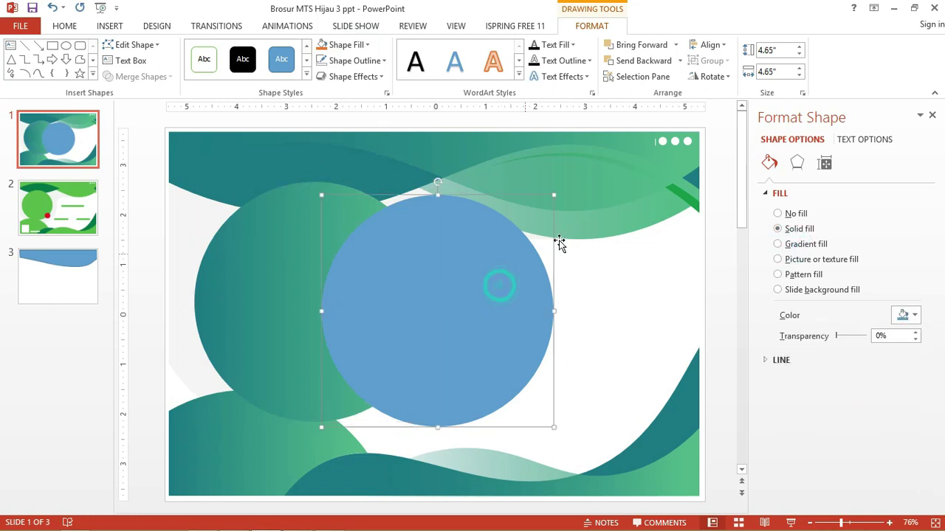
click(906, 315)
click(828, 347)
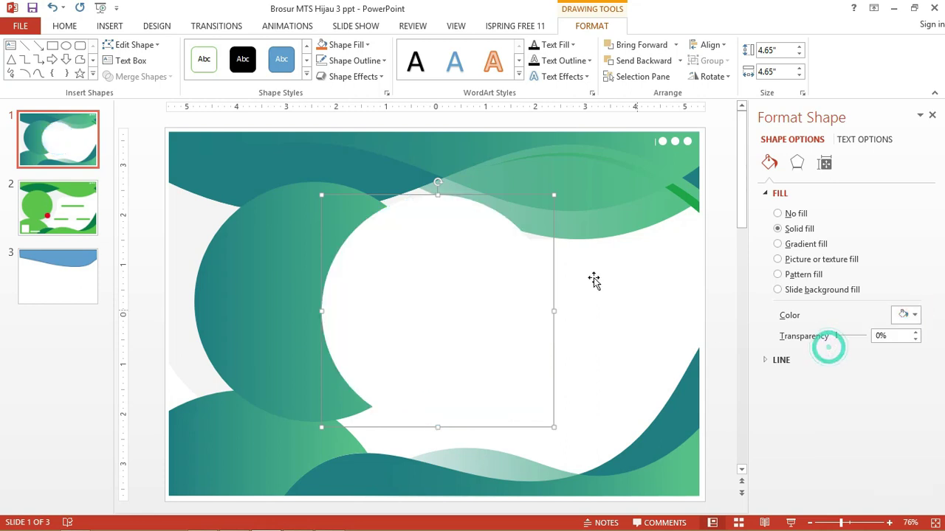
Align the green ring and the white circle on both their centers and middles.
click(549, 197)
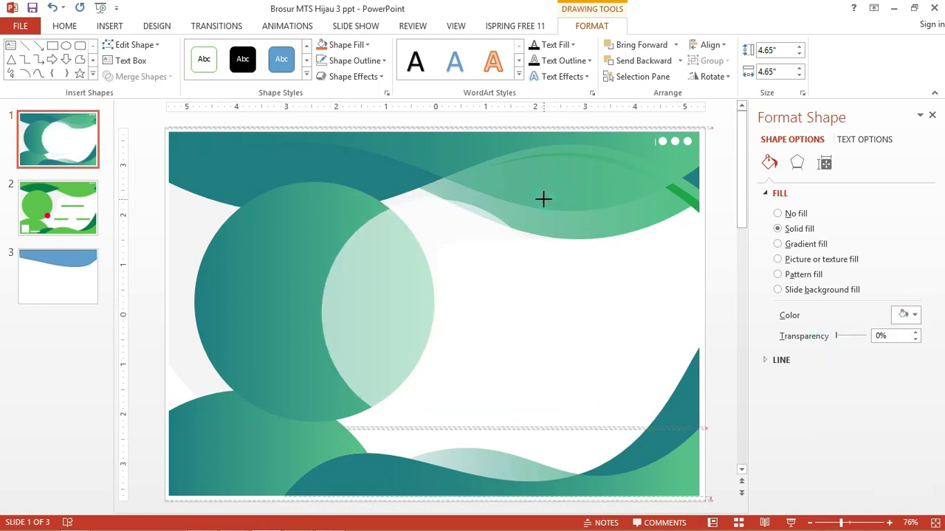
click(371, 214)
shift+click(305, 213)
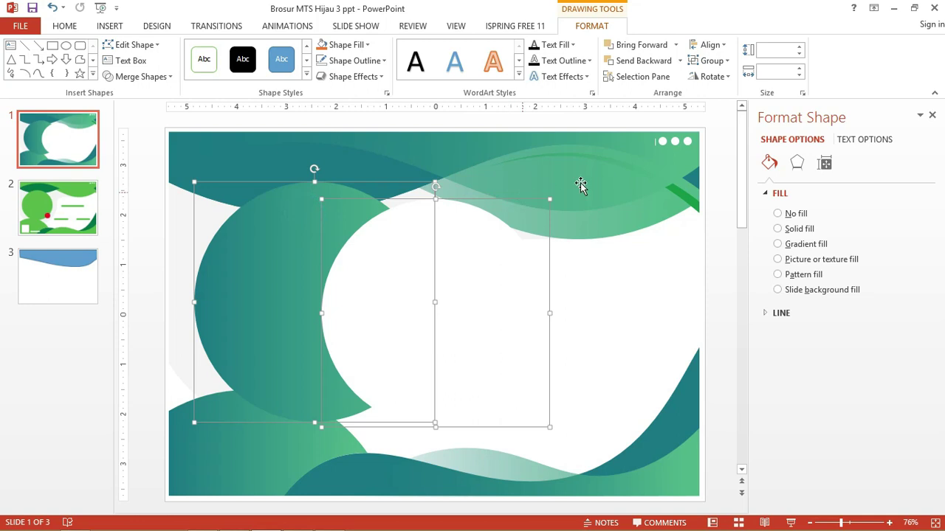
click(710, 46)
click(730, 78)
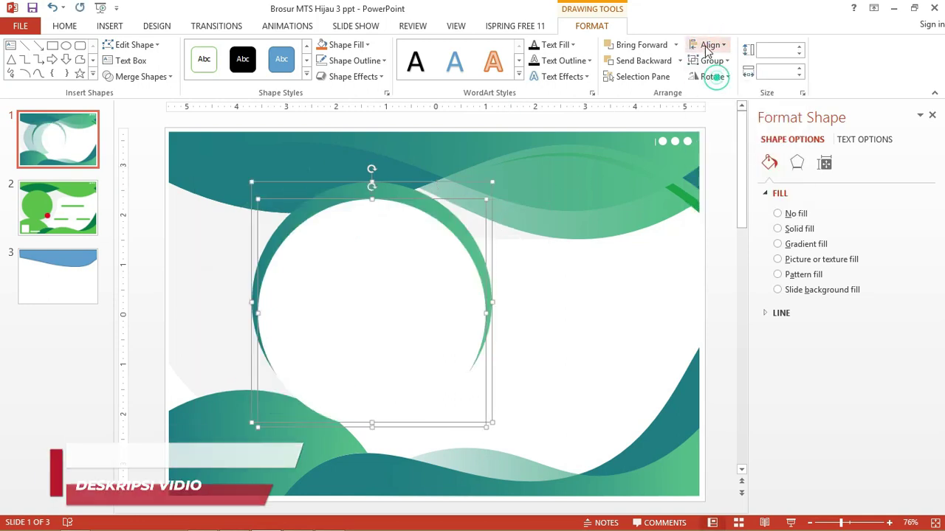
click(710, 46)
click(727, 132)
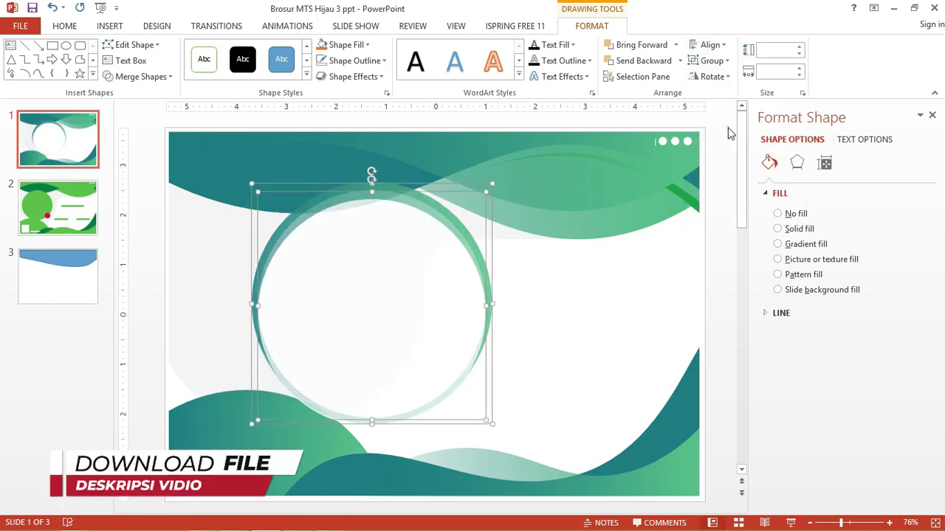
Try moving the pair left and resizing the circle, then undo the move.
drag(338, 276, 268, 277)
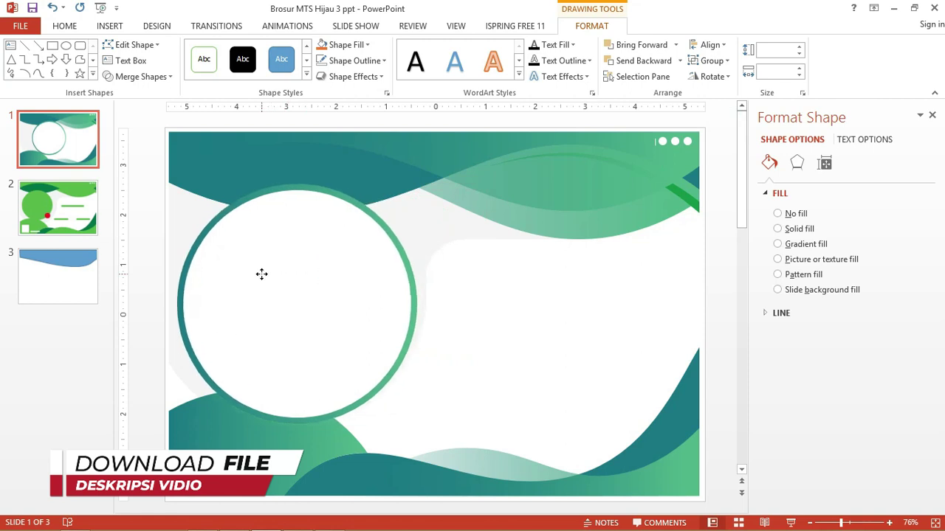
click(369, 267)
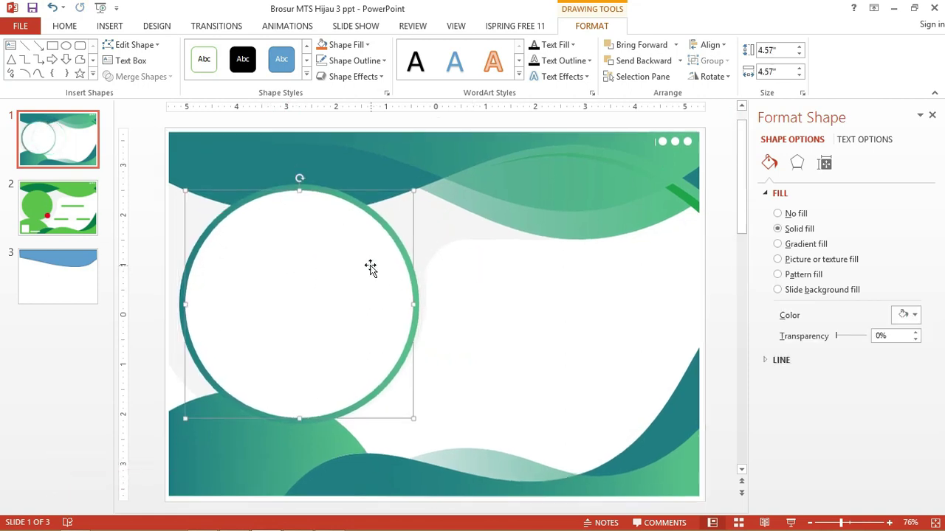
drag(412, 191, 417, 193)
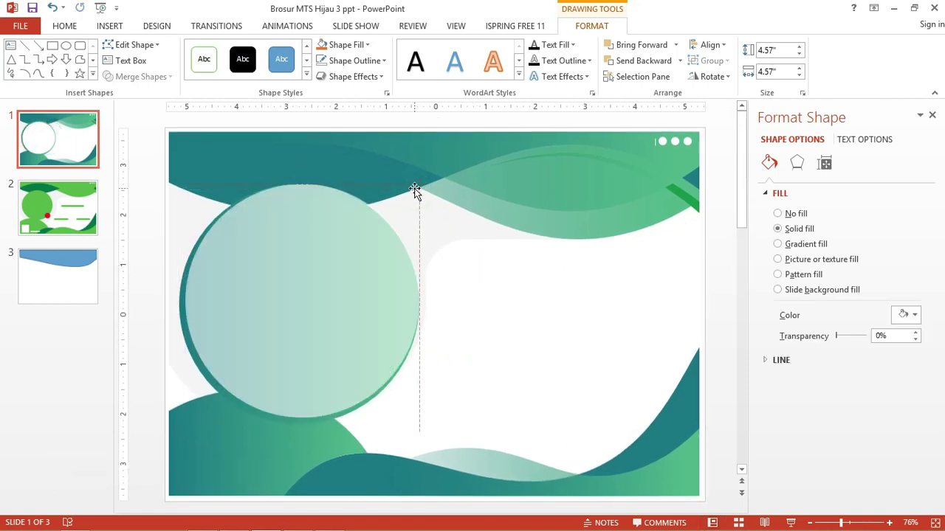
scroll(337, 203, down, 1)
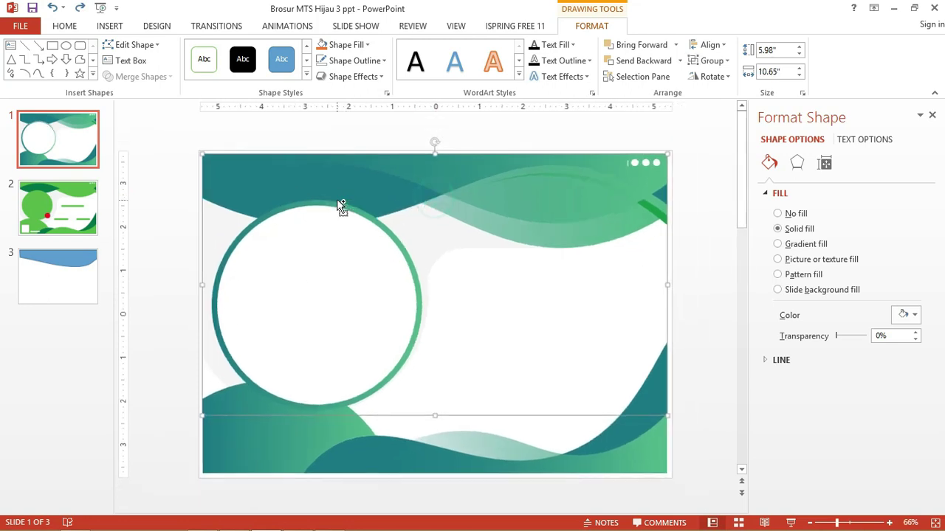
key(ctrl+z)
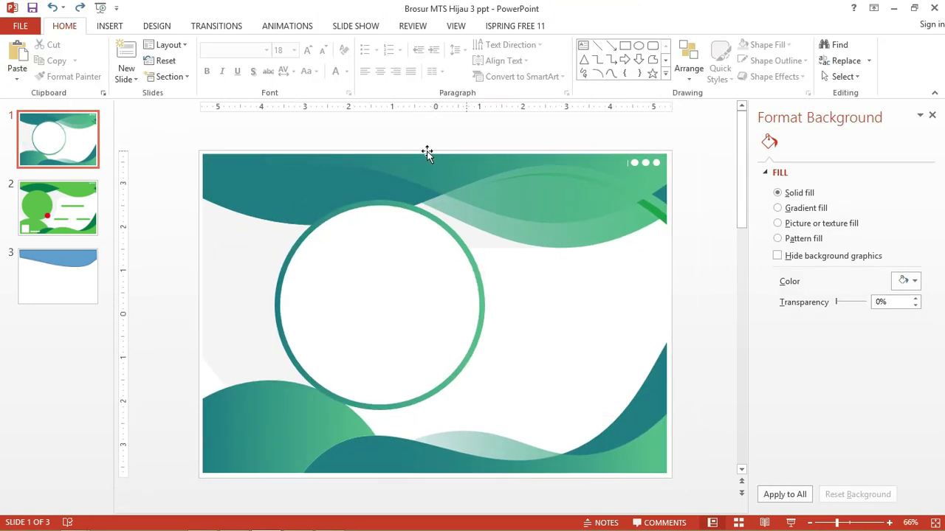
Draw an outline-free rectangle covering the whole slide.
click(109, 26)
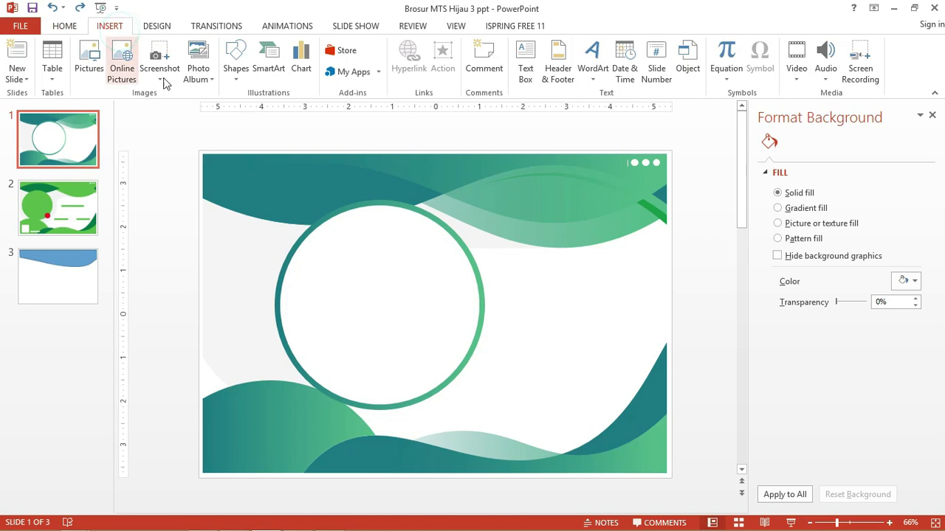
click(236, 76)
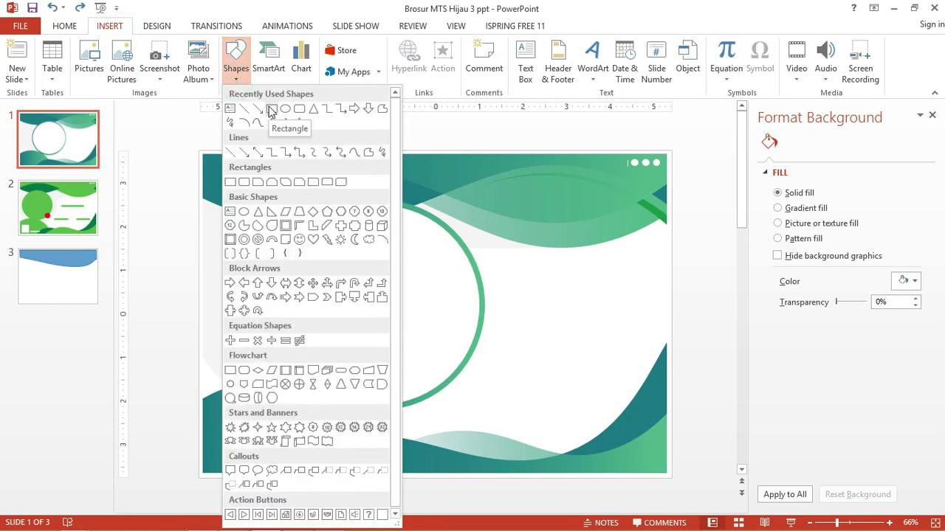
click(272, 109)
drag(201, 152, 668, 475)
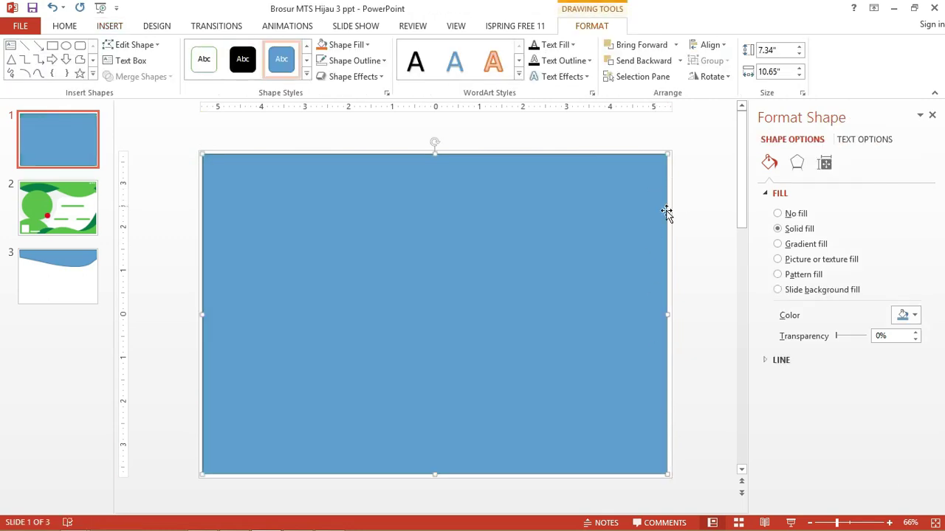
click(355, 62)
click(356, 204)
Fill the rectangle with the building photo Membuat Brosur Canva Kedua-01 from the Pictures folder.
click(345, 45)
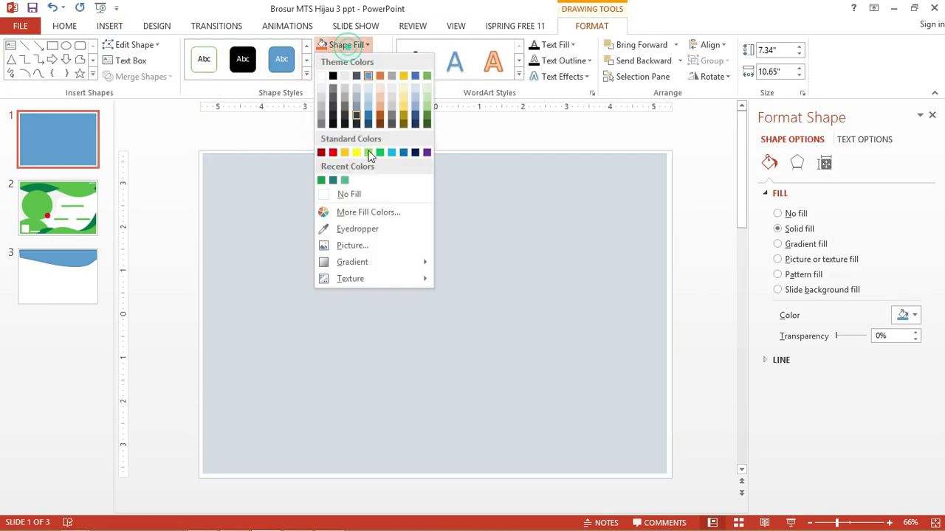
click(369, 246)
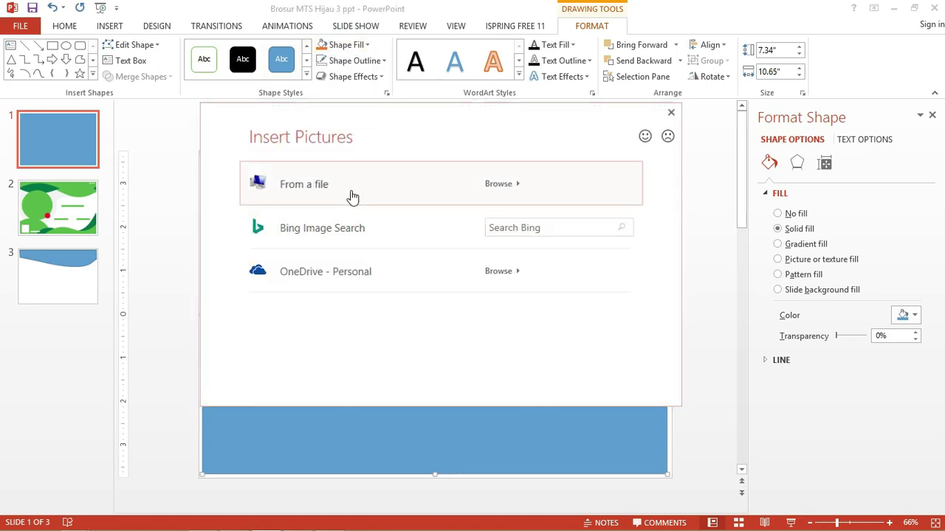
click(352, 198)
click(229, 230)
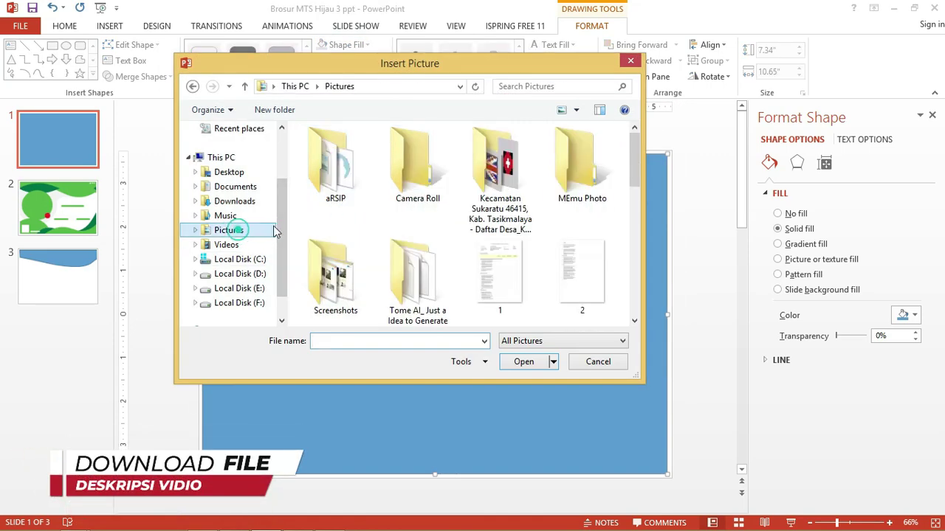
drag(635, 154, 631, 283)
click(499, 229)
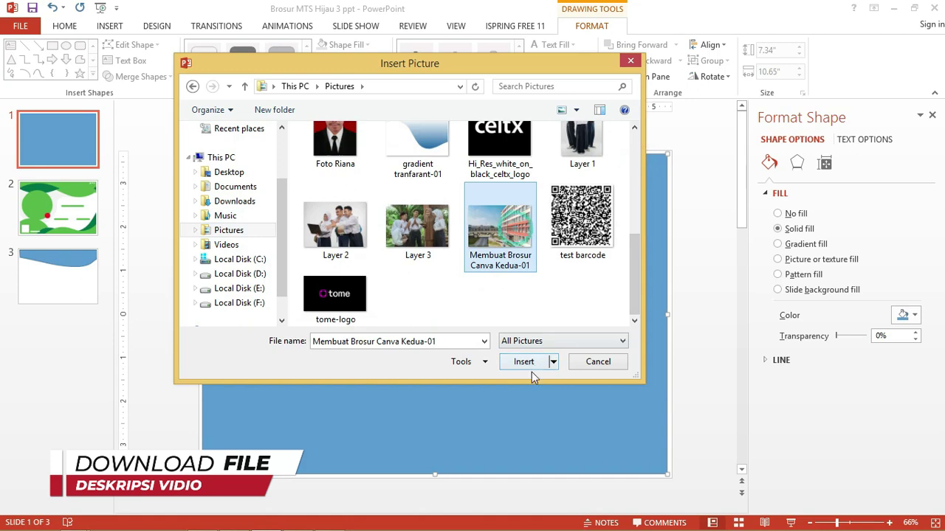
click(528, 362)
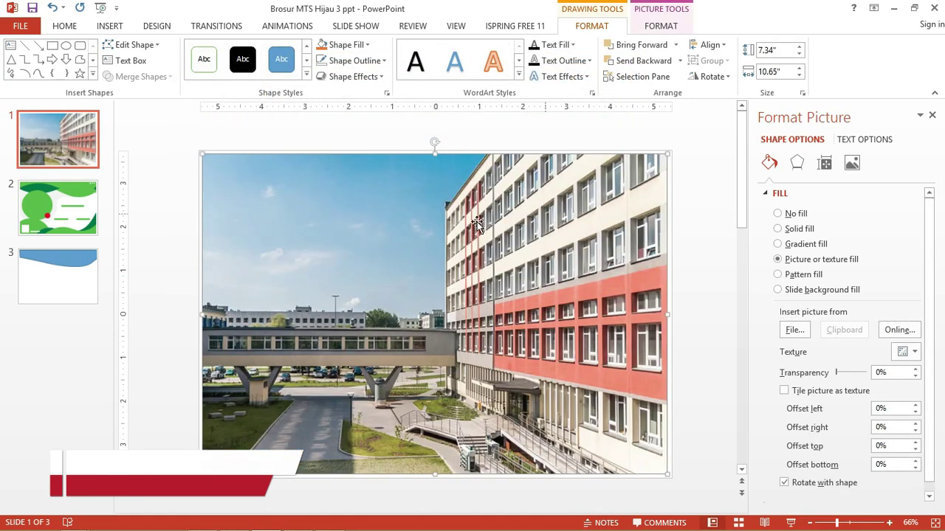
click(640, 76)
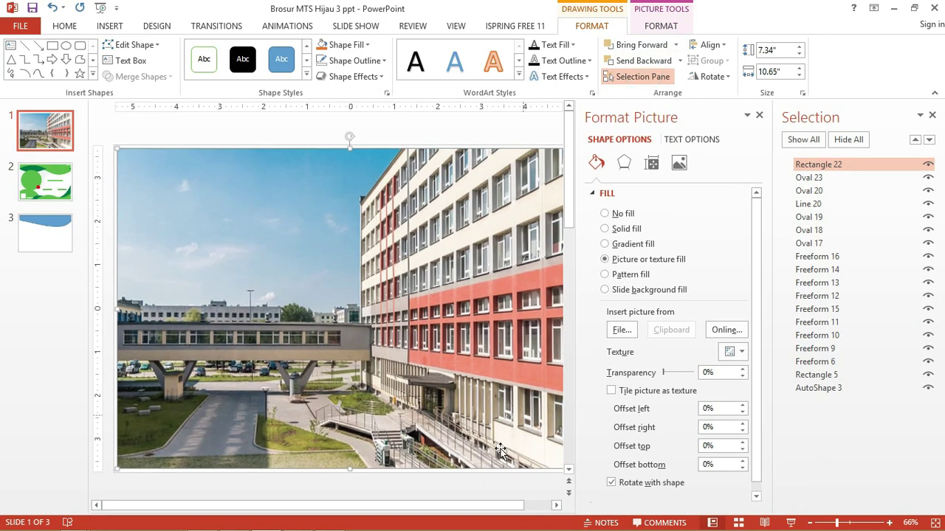
Partly fade the building photo and move it behind the green wave shapes in the stacking order.
drag(481, 505, 510, 504)
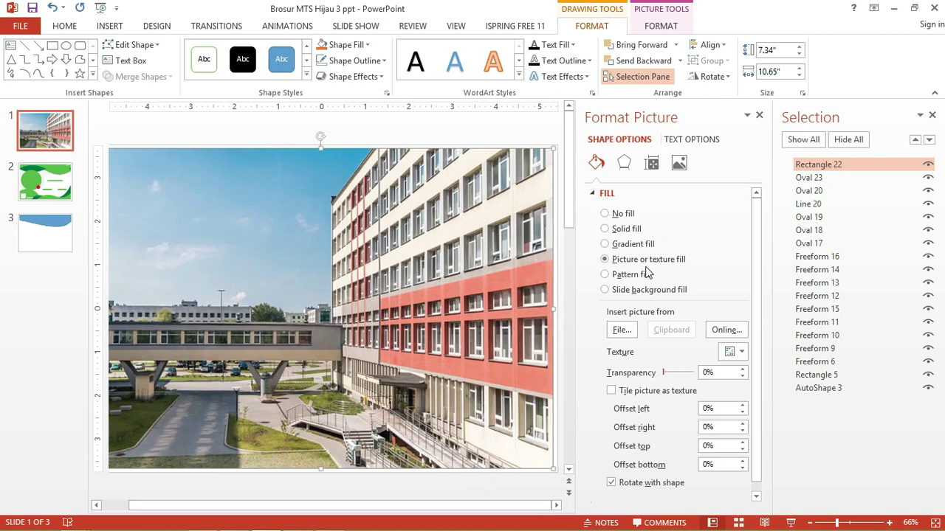
drag(675, 373, 684, 373)
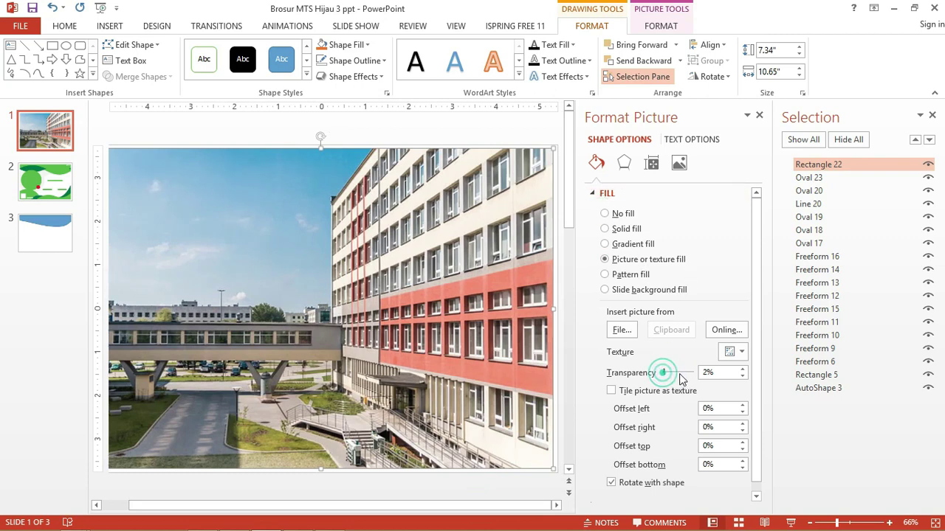
drag(685, 375, 690, 376)
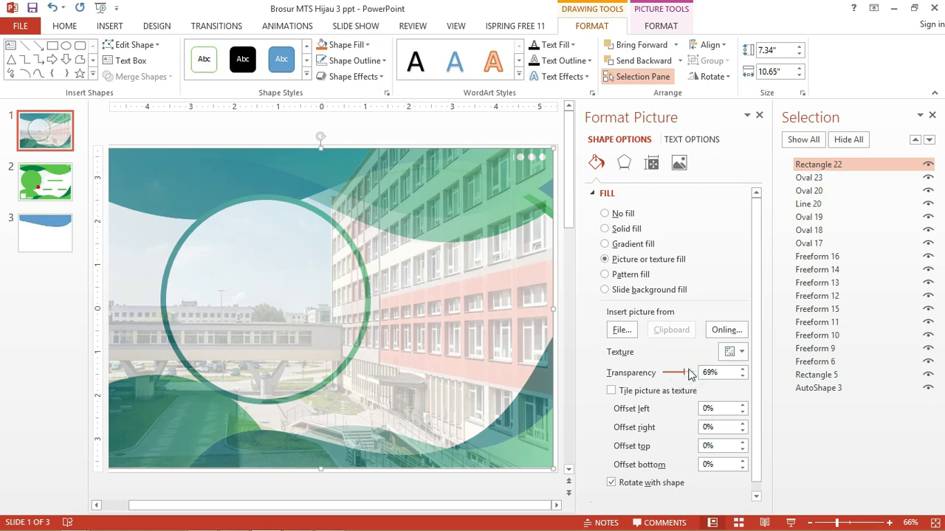
mouse_move(850, 164)
mouse_down()
mouse_move(850, 379)
mouse_move(852, 347)
mouse_up()
click(850, 361)
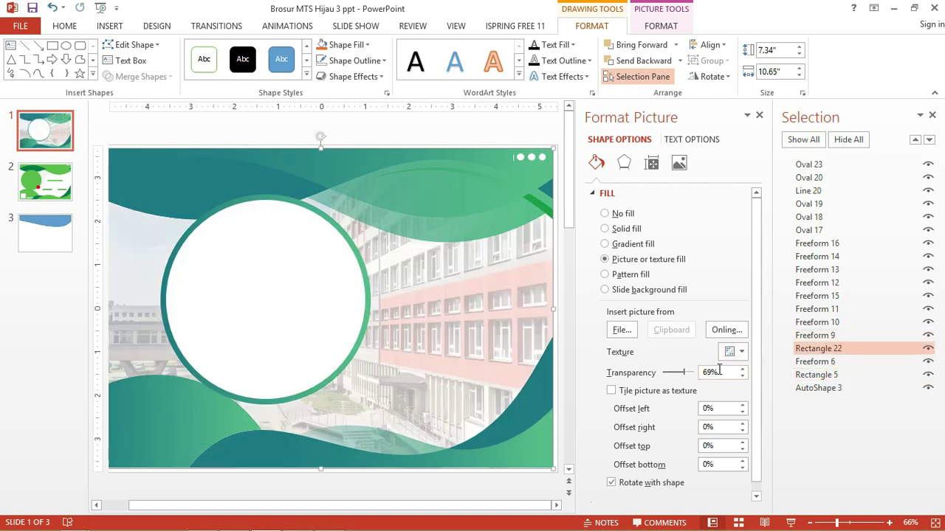
Set the building photo's transparency to 90% and close the side panels.
drag(721, 374, 694, 364)
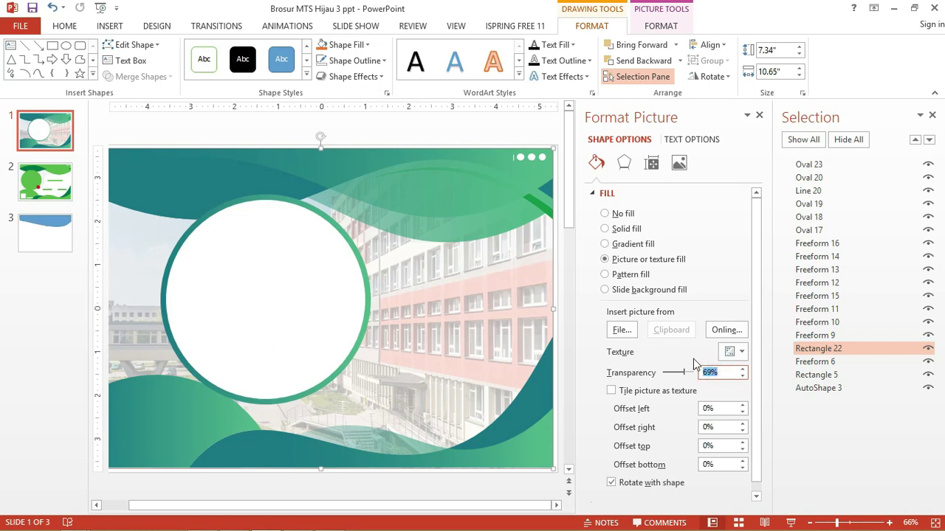
text(90)
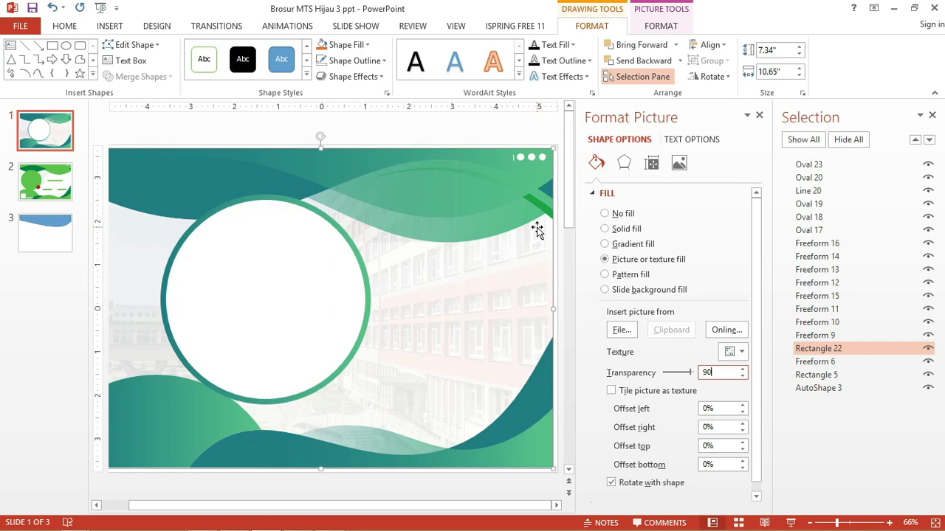
click(931, 116)
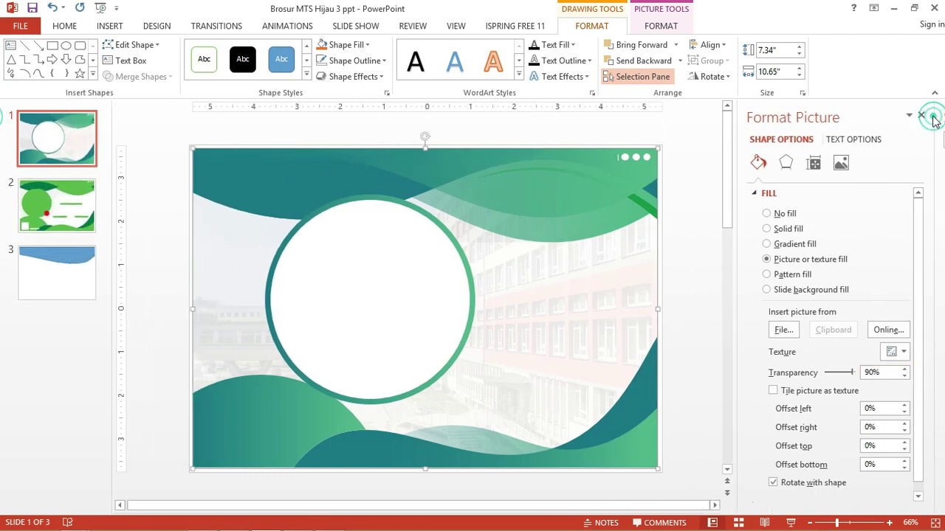
click(932, 117)
click(868, 160)
Move the white circle back inside the ring and fill it with the students photo Layer 1.
click(491, 264)
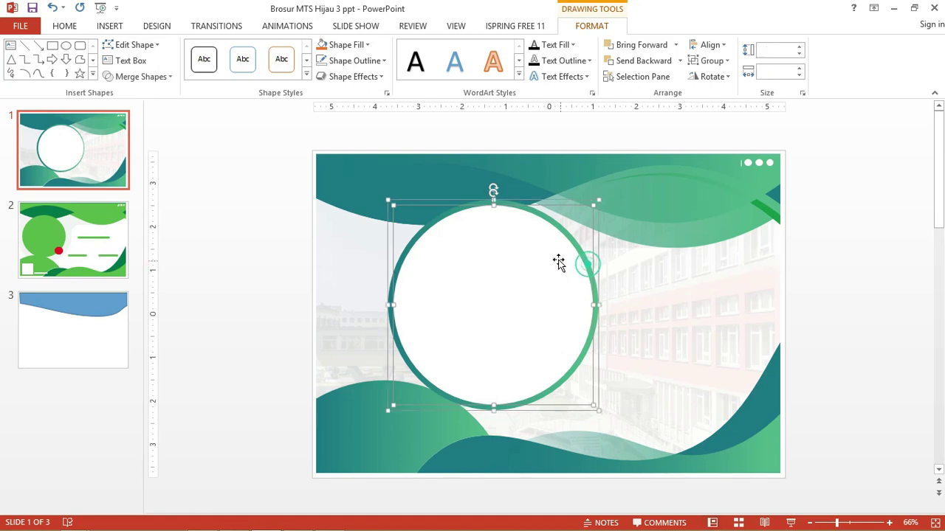
drag(558, 264, 505, 259)
click(295, 228)
click(452, 259)
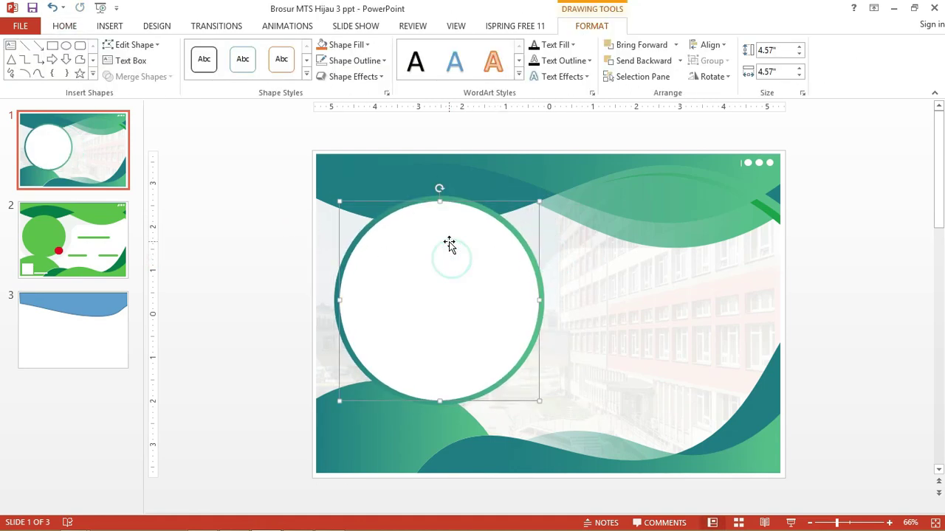
click(347, 44)
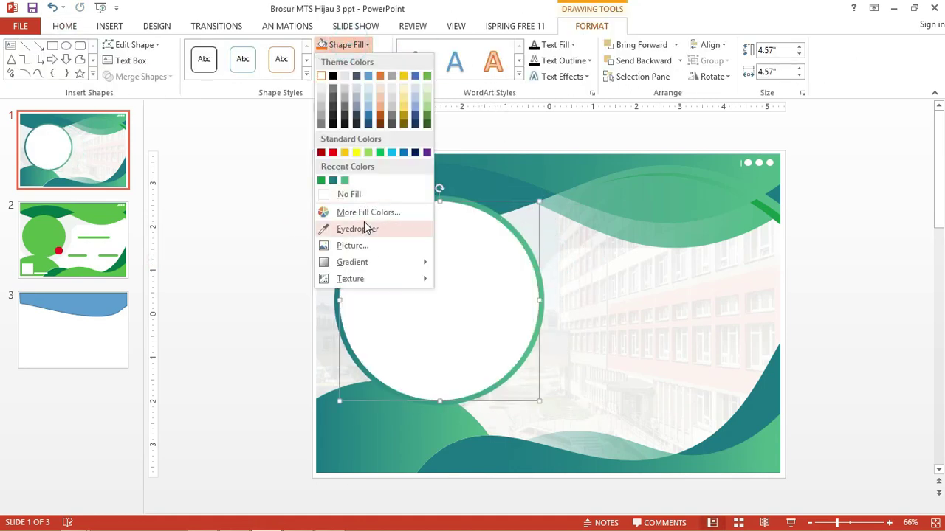
click(361, 245)
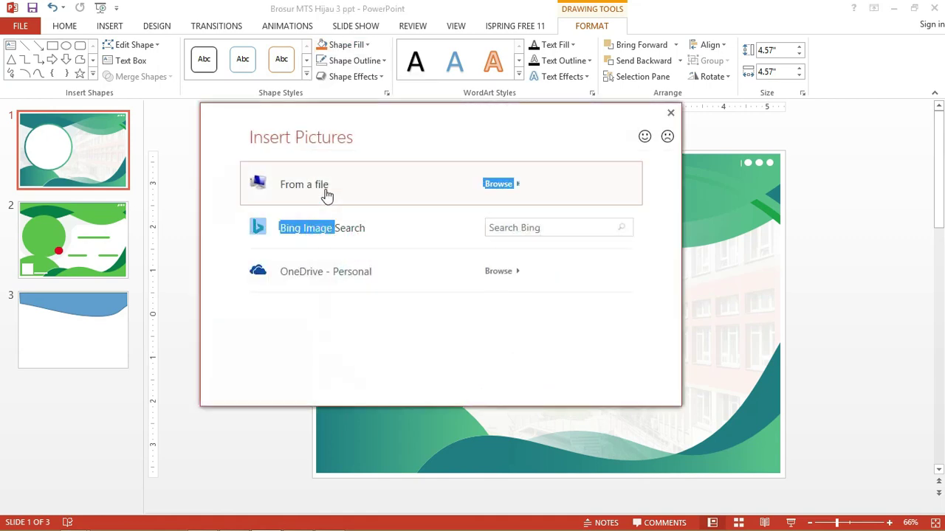
click(327, 194)
mouse_move(637, 151)
mouse_down()
mouse_move(633, 249)
mouse_move(634, 231)
mouse_up()
click(582, 181)
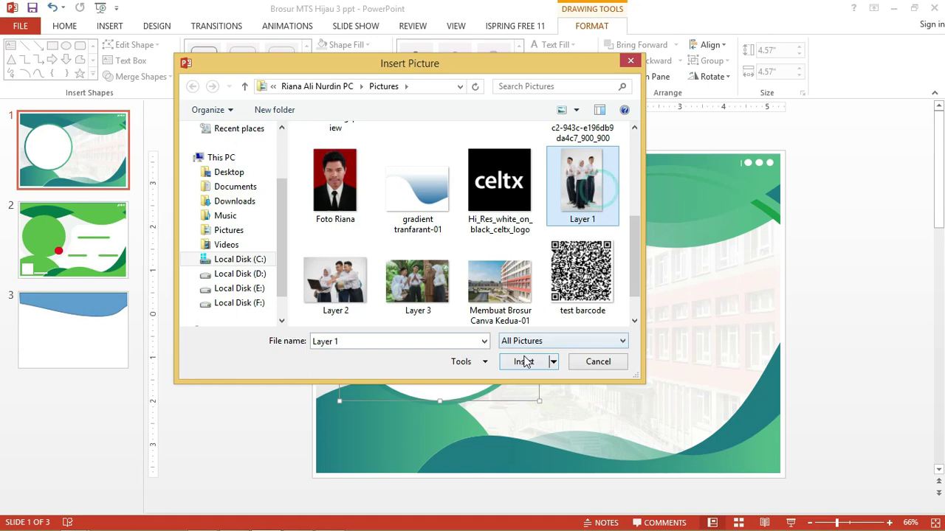
click(525, 362)
Start cropping the circular picture and stretch the photo taller inside the crop.
click(663, 28)
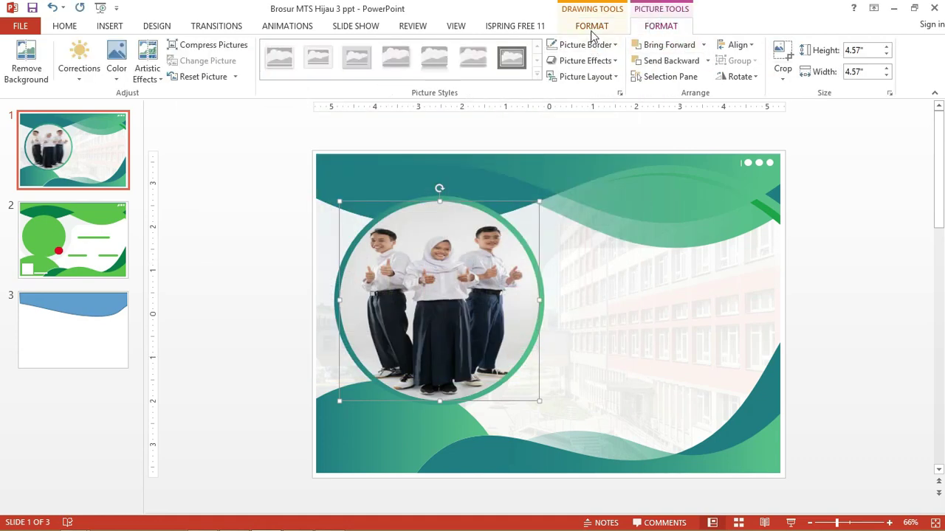
click(781, 53)
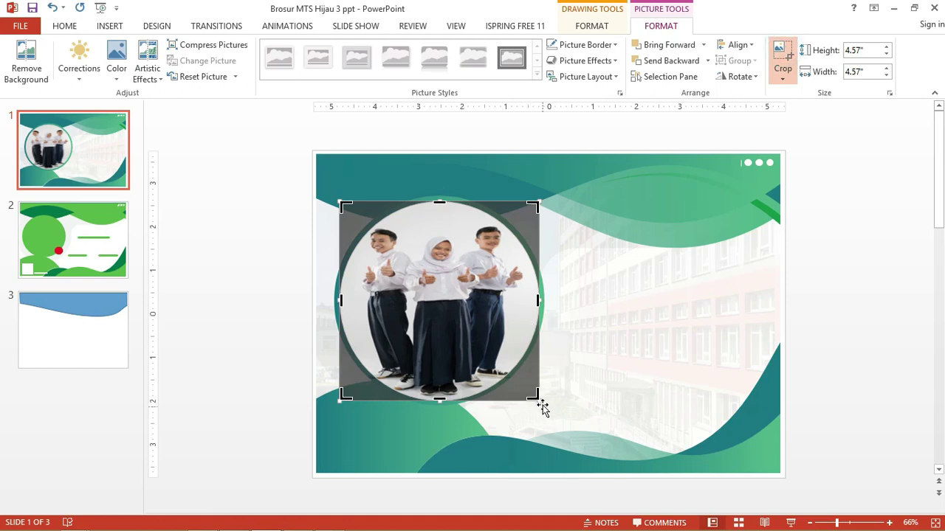
drag(531, 403, 495, 440)
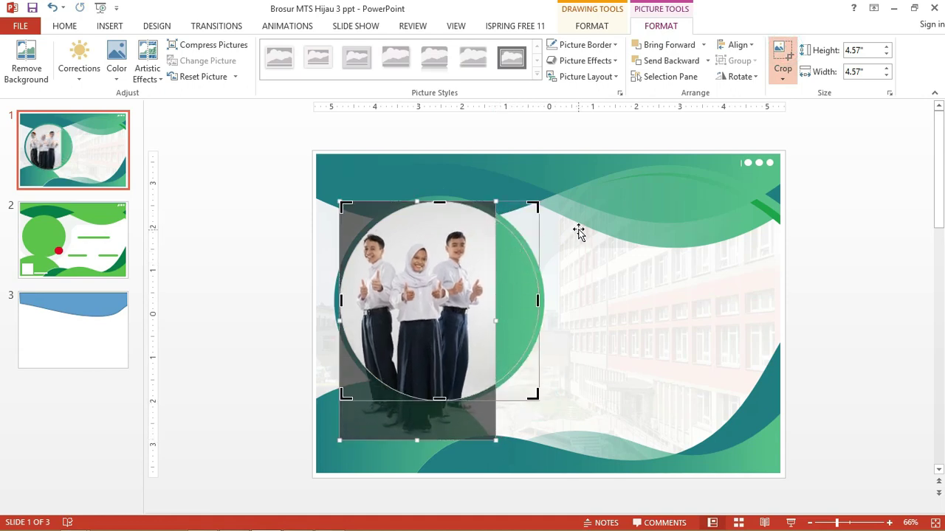
Enlarge and shift the students photo inside the circle crop so all three are centred, then exit crop.
drag(438, 261, 473, 262)
drag(529, 440, 591, 508)
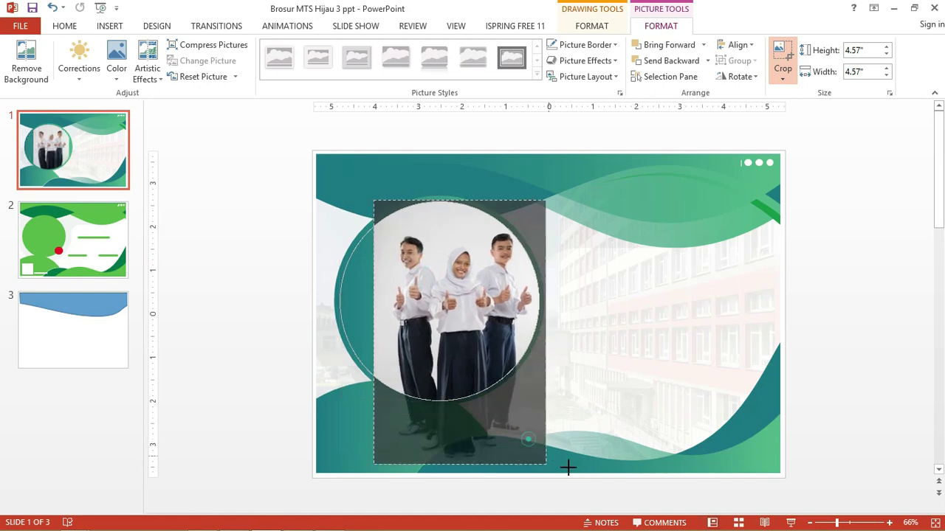
drag(487, 317, 443, 313)
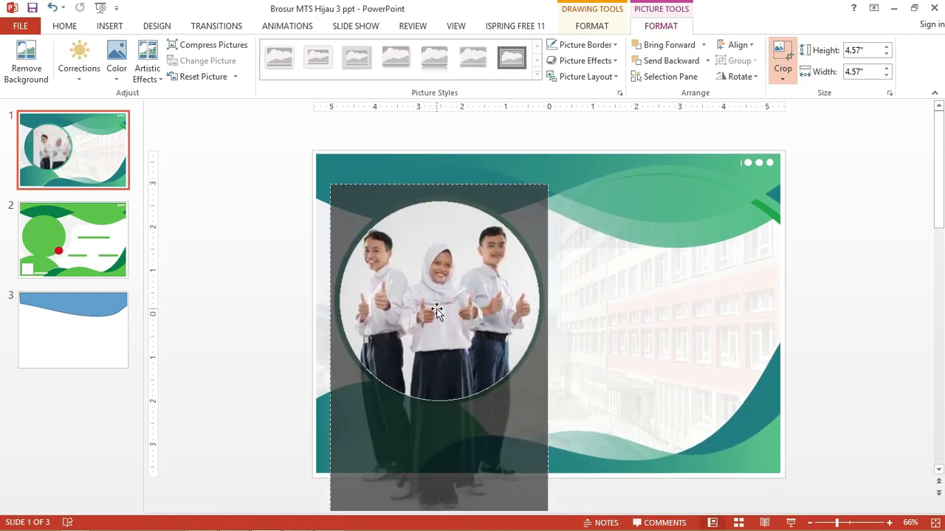
click(623, 216)
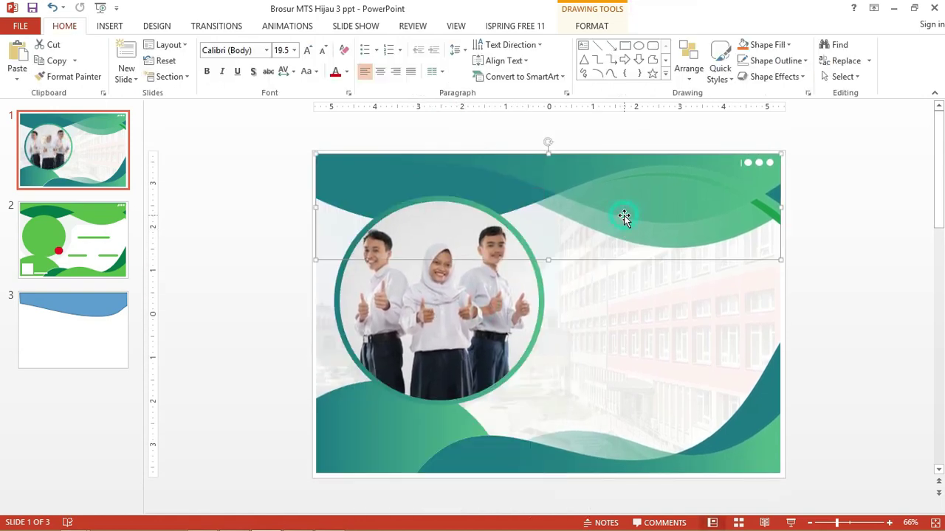
click(638, 137)
ctrl+scroll(505, 214, down, 3)
ctrl+scroll(498, 251, up, 2)
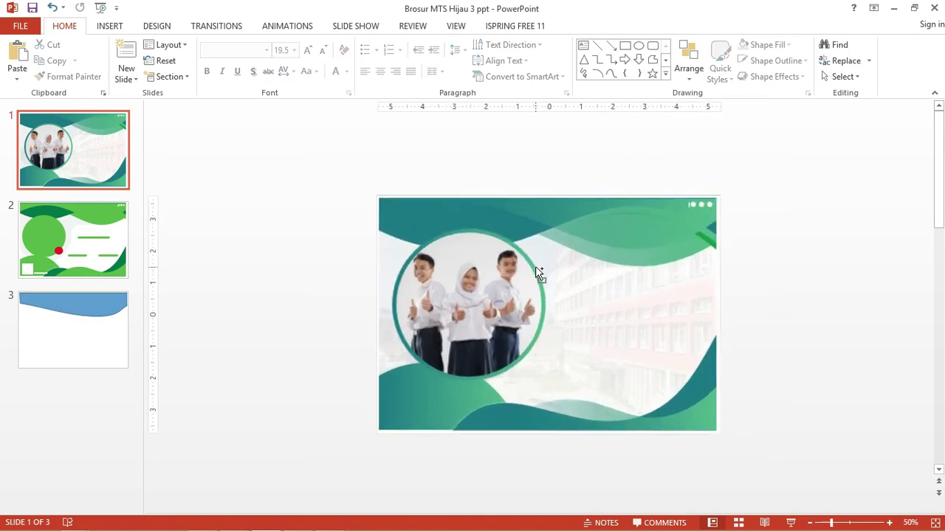
click(492, 276)
ctrl+scroll(694, 277, up, 2)
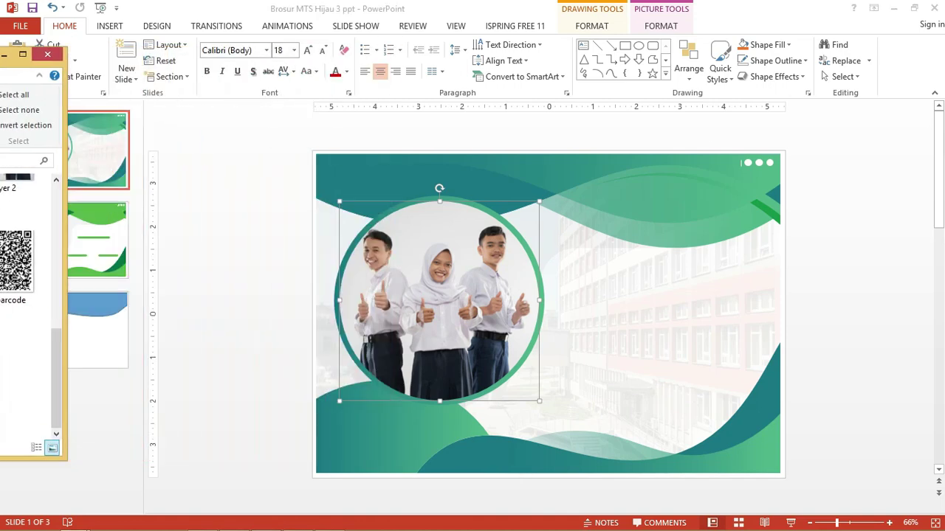
Draw a text box right of the students photo containing the heading 'Program Unggulan'.
click(109, 26)
click(236, 74)
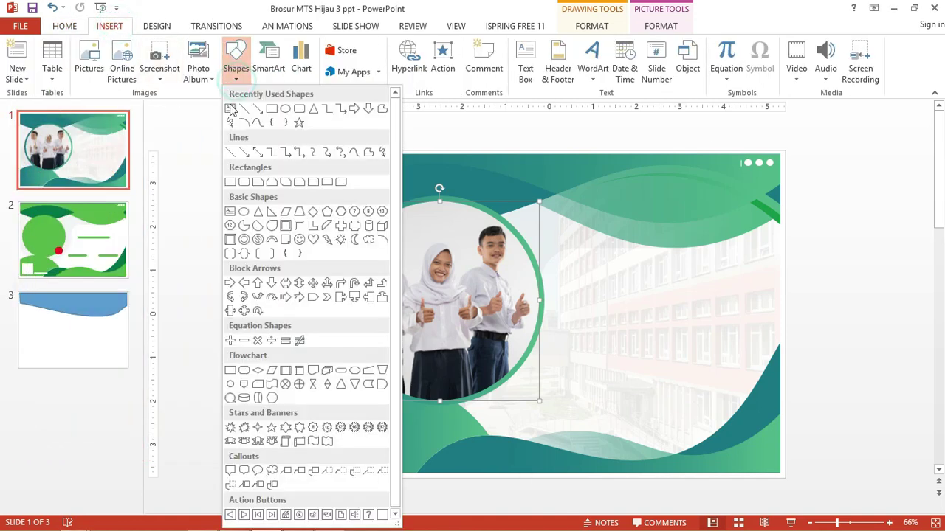
click(230, 111)
drag(572, 326, 752, 436)
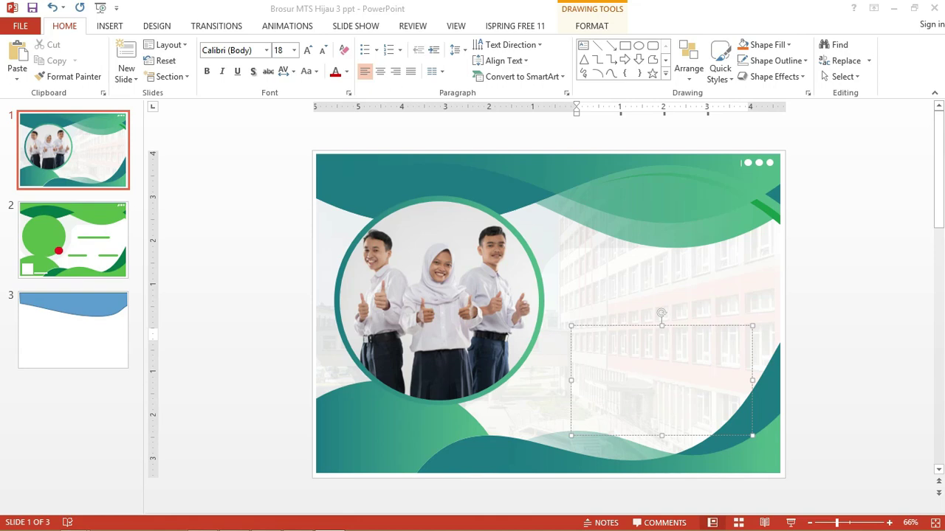
click(625, 334)
text(Program Unggulan)
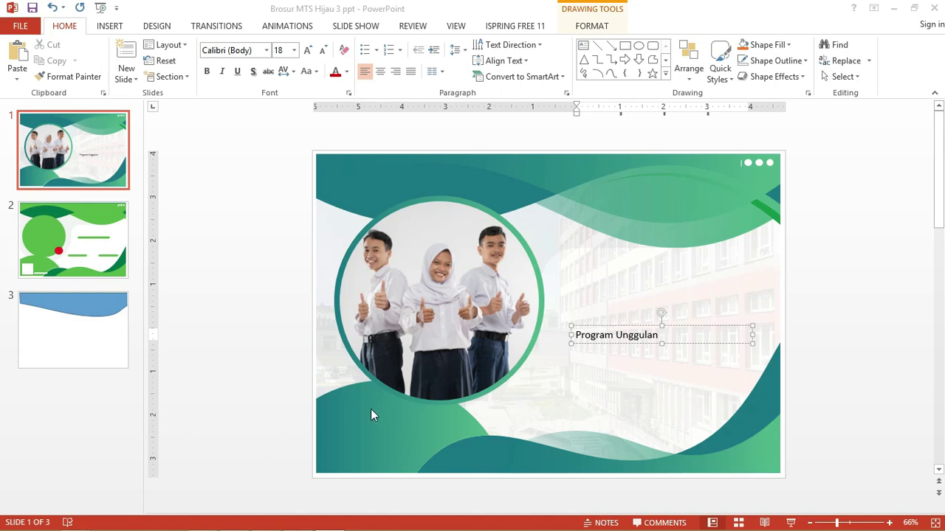
Copy the first paragraph from the Lorem Ipsom Generator notes file.
key(super)
text(lore)
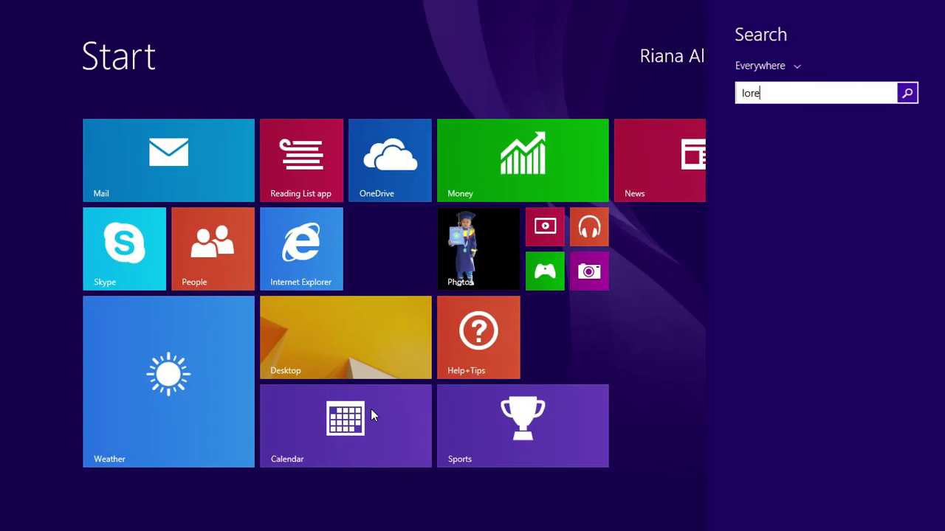
click(825, 132)
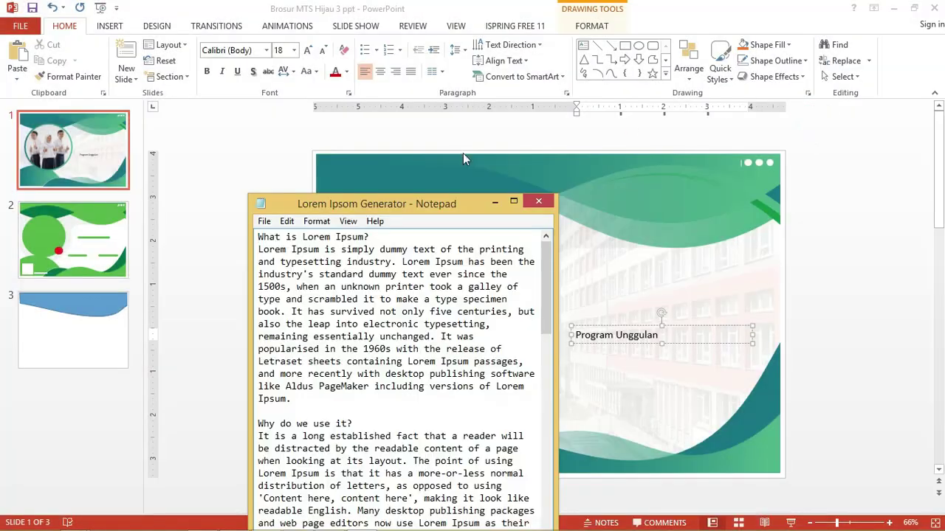
drag(417, 210, 193, 92)
mouse_move(34, 131)
mouse_down()
mouse_move(277, 220)
mouse_move(290, 208)
mouse_up()
click(271, 84)
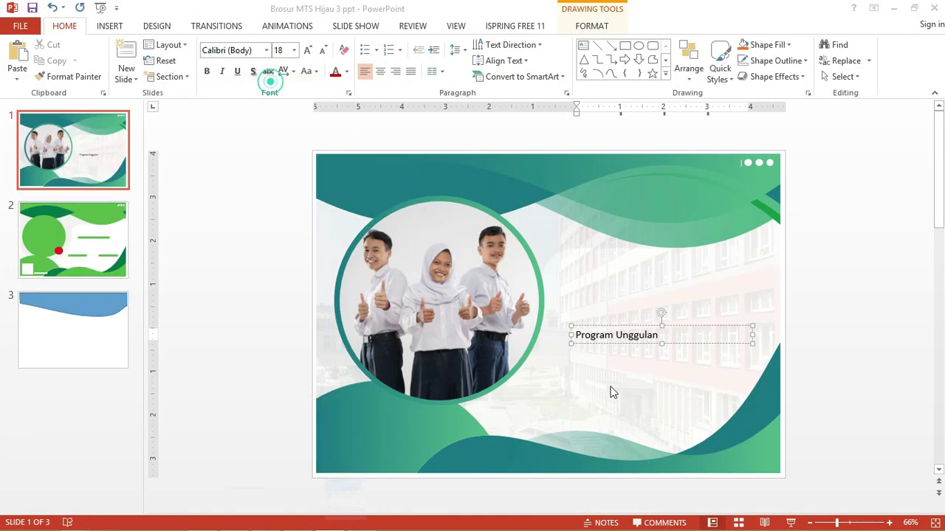
Paste the Lorem Ipsum paragraph under the heading and format it as a numbered list.
click(657, 336)
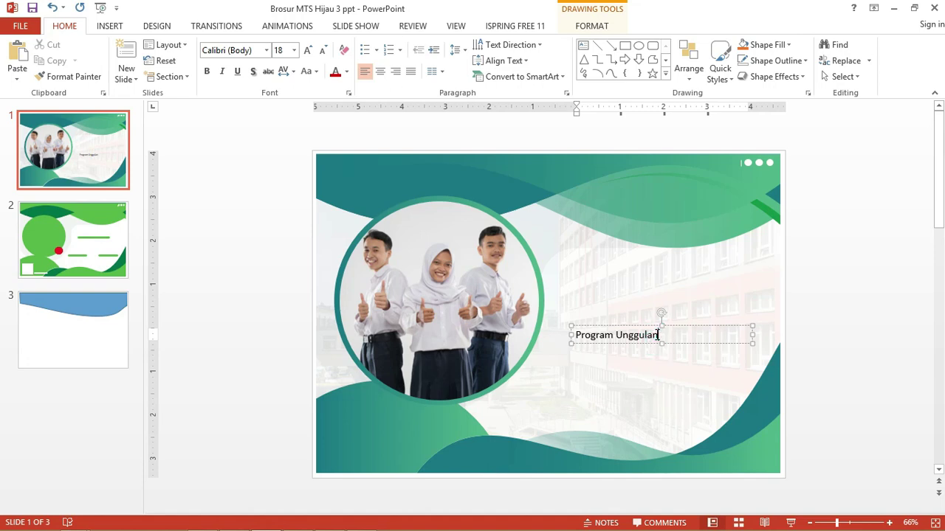
key(Return)
text(Lorem Ipsum is simply dummy text of the printing and typesetting industry. Lorem Ipsum has been the industry's standard dummy text ever since the 1500s, when an unknown printer took a galley of type and scrambled it to make a type specimen book. It has survived not only five centuries, but also the leap into electronic typesetting,)
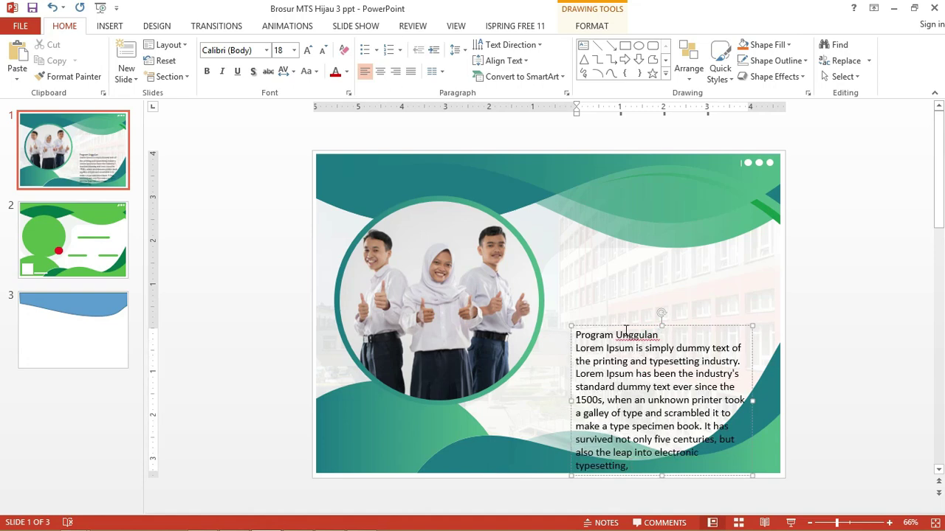
drag(625, 325, 607, 332)
click(559, 353)
drag(558, 353, 612, 473)
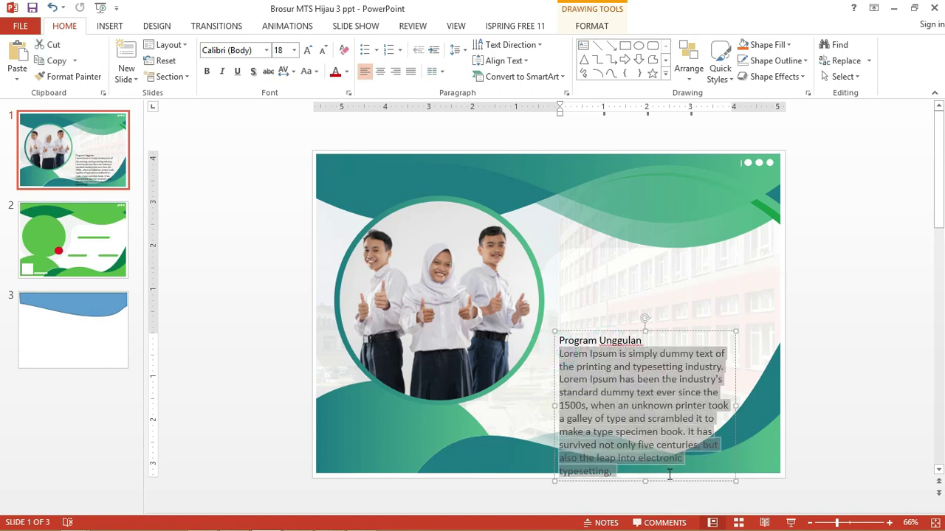
click(388, 49)
Split the list into four items at 'Lorem Ipsum has been', 'when' and 'specimen'.
click(603, 367)
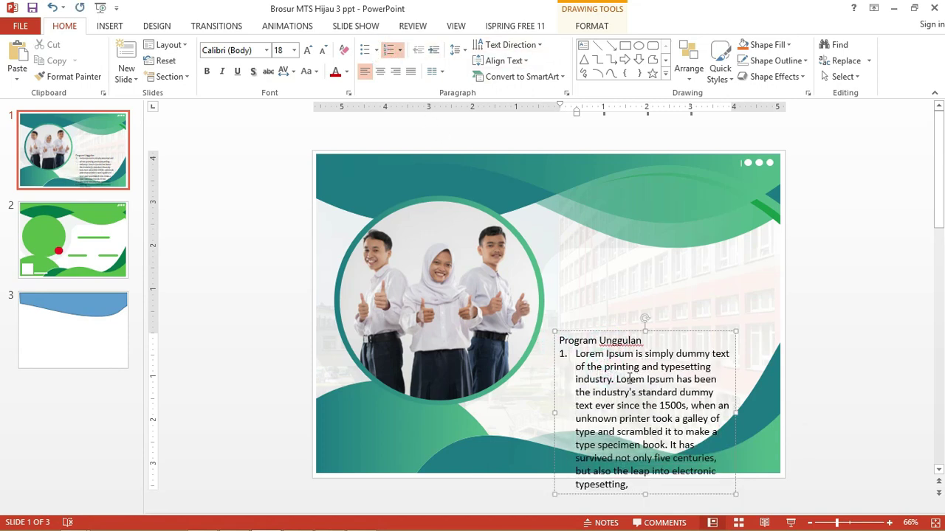
key(Return)
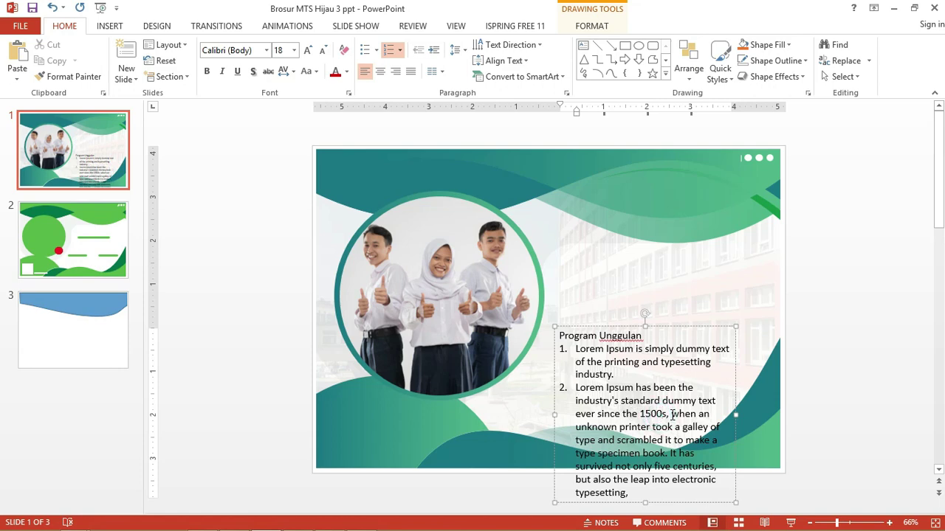
key(Return)
click(633, 452)
key(Return)
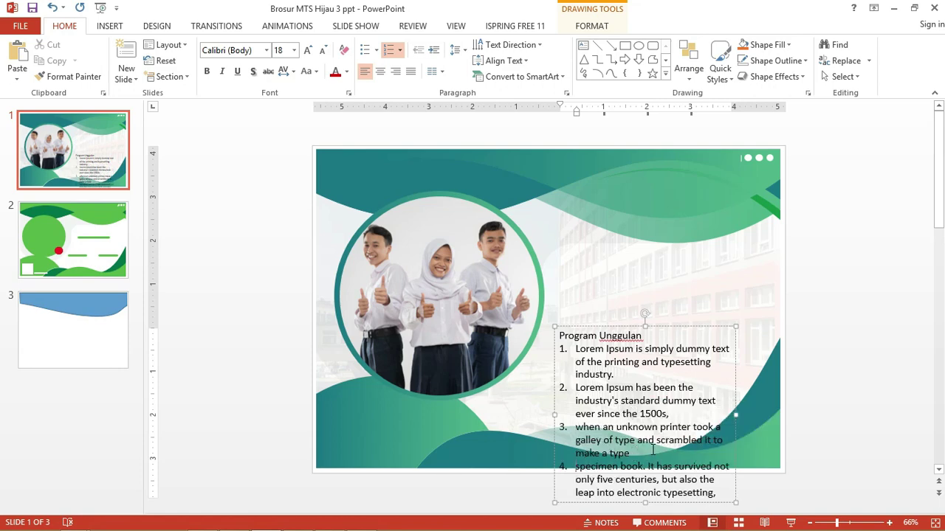
key(ctrl+a)
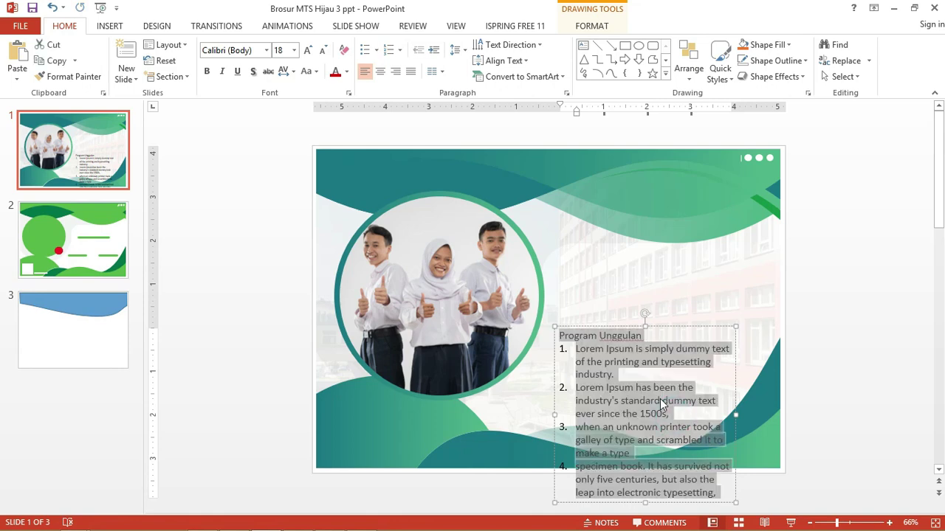
Shrink all the text in the box to 10 pt.
click(294, 51)
click(282, 93)
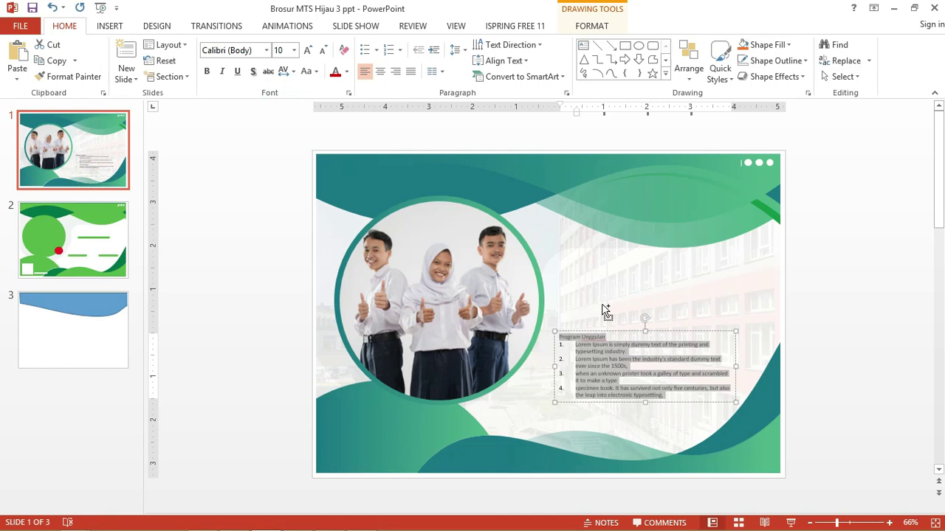
scroll(605, 305, up, 1)
Make the heading centred, bold and 12 pt, then move the box lower and narrow it.
click(564, 340)
key(ctrl+e)
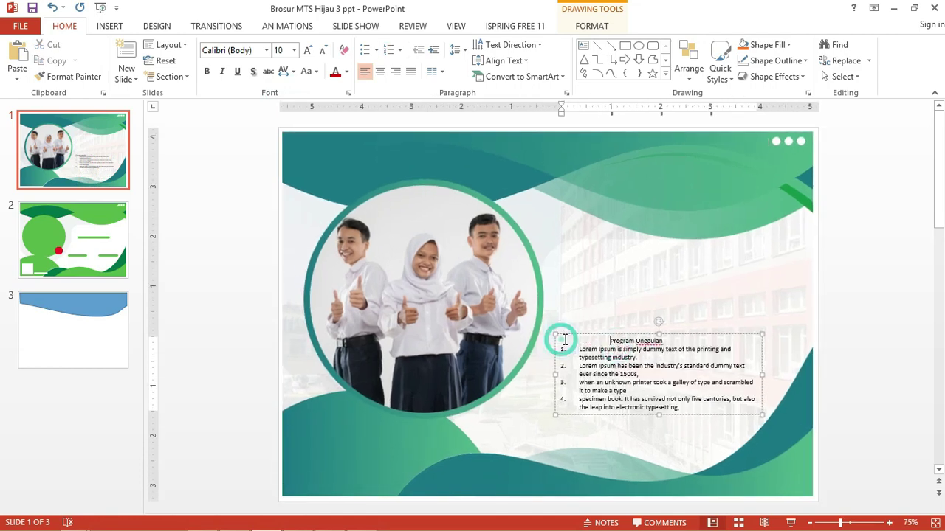
triple_click(671, 341)
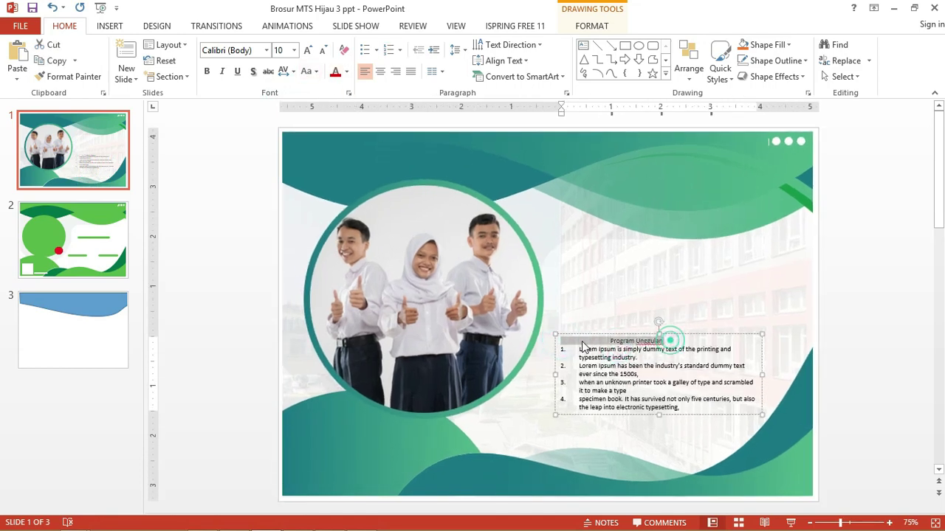
click(209, 74)
click(294, 51)
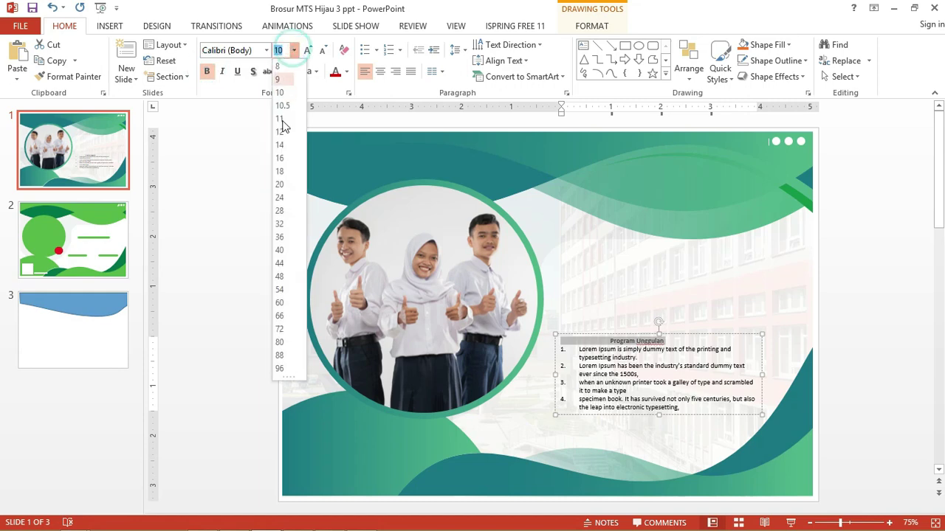
click(283, 123)
drag(631, 338, 567, 390)
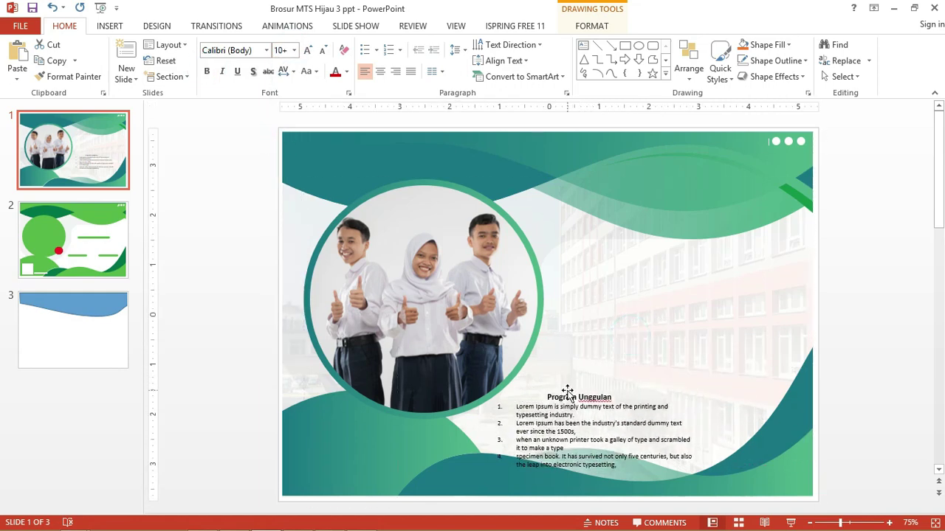
drag(700, 431, 666, 431)
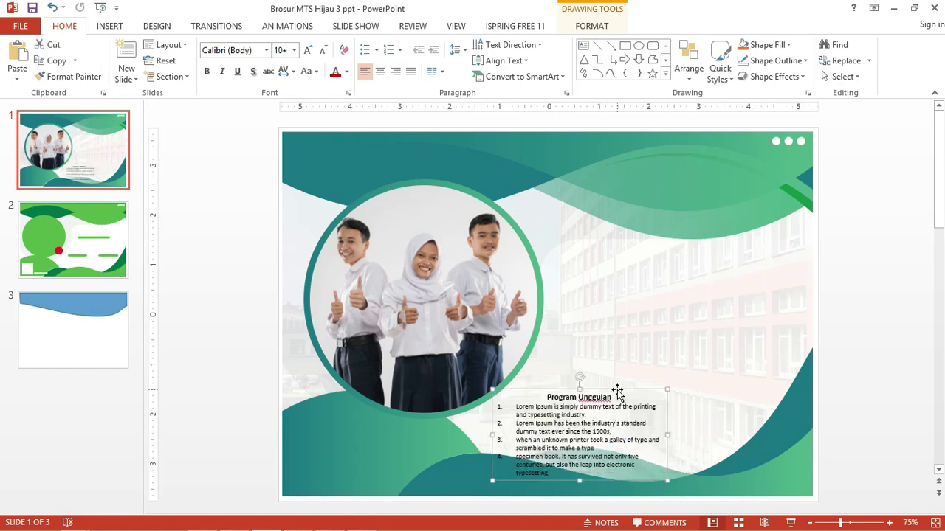
Duplicate the list box to the right and trim the end of its first item.
ctrl+drag(620, 395, 800, 395)
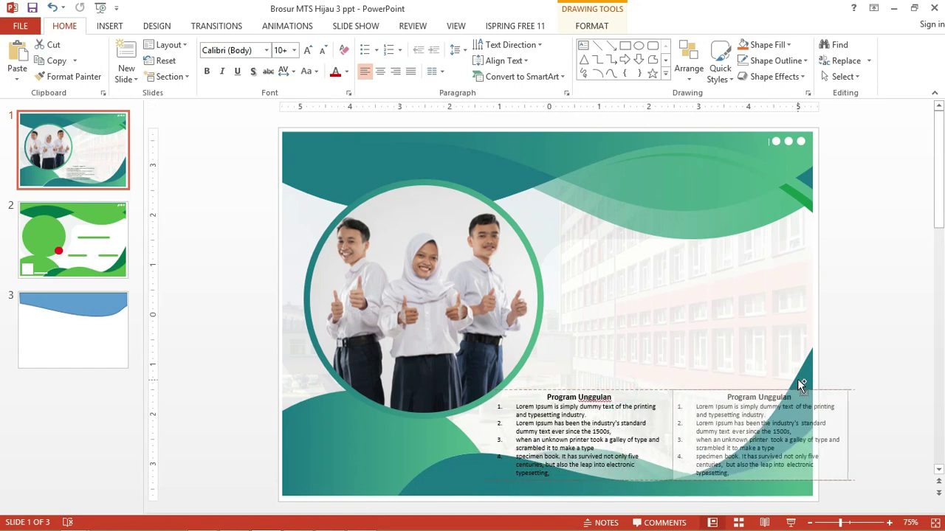
click(749, 407)
drag(766, 415, 786, 407)
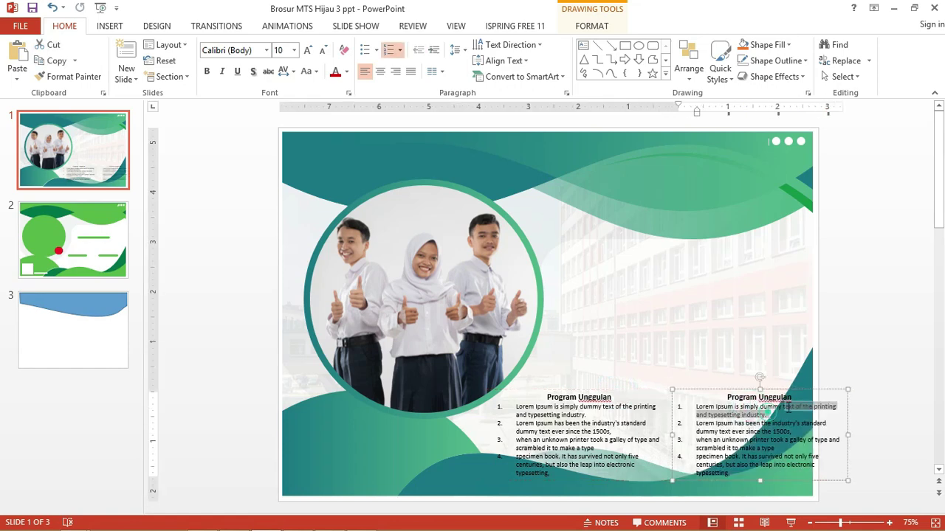
key(Delete)
key(Return)
Re-split the copy after 'Lorem Ipsum has been', delete the extra last two items, and reposition it.
drag(795, 423, 780, 414)
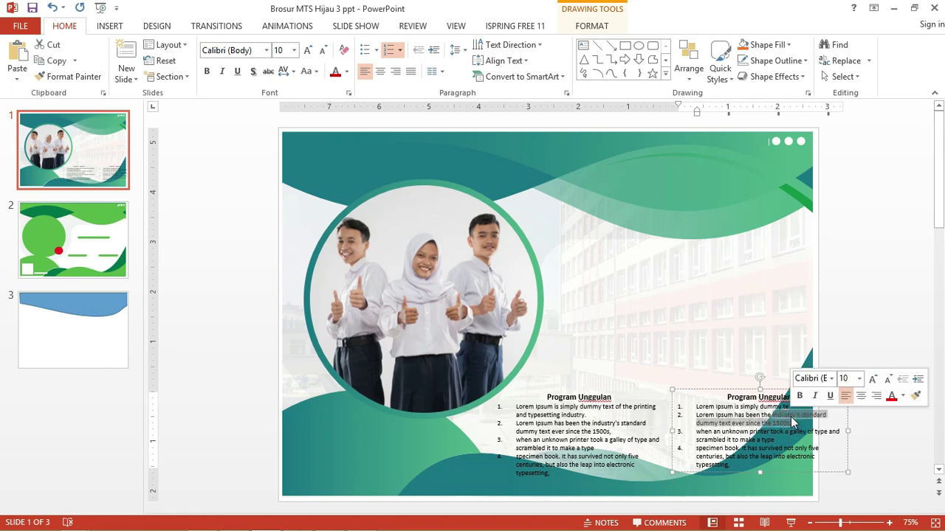
click(790, 416)
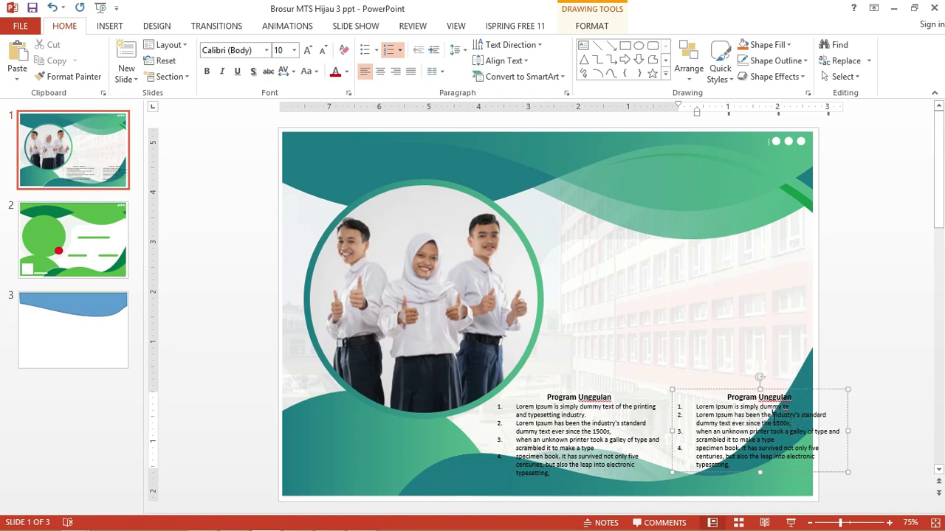
click(762, 415)
key(Return)
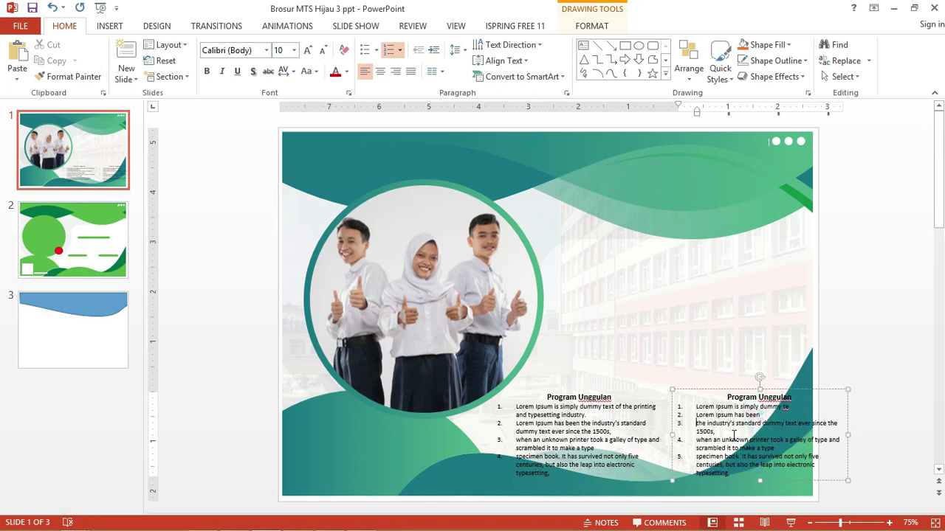
key(Return)
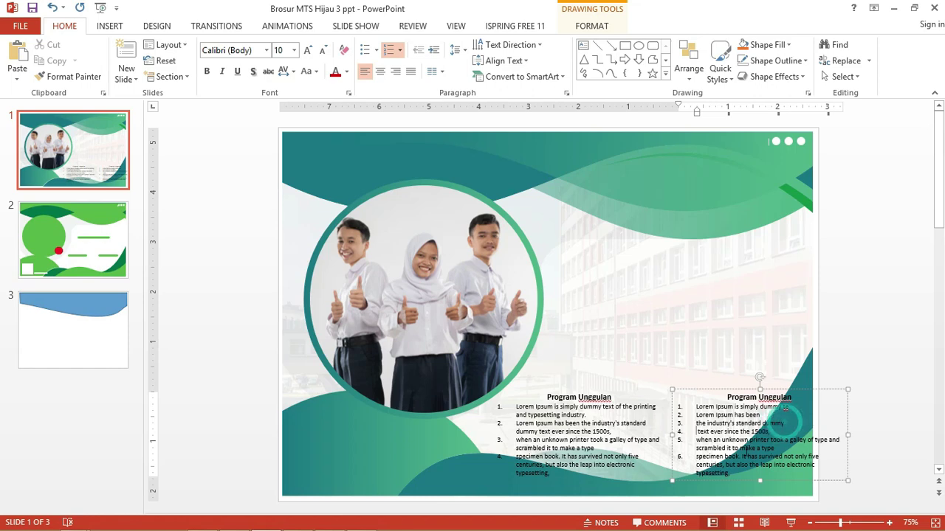
drag(694, 440, 759, 487)
key(Delete)
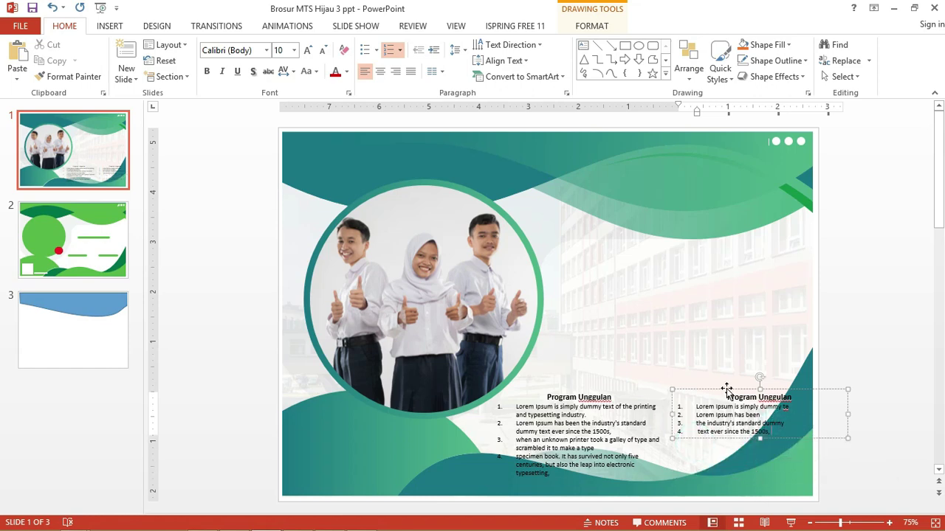
drag(727, 389, 716, 406)
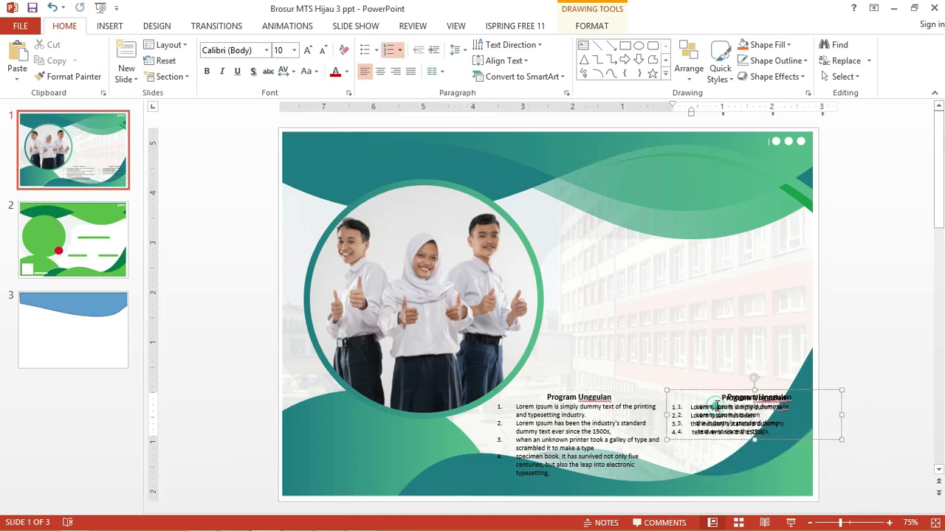
Remove the leftover duplicate text box and pull the right list's numbers closer to their text.
scroll(716, 406, up, 8)
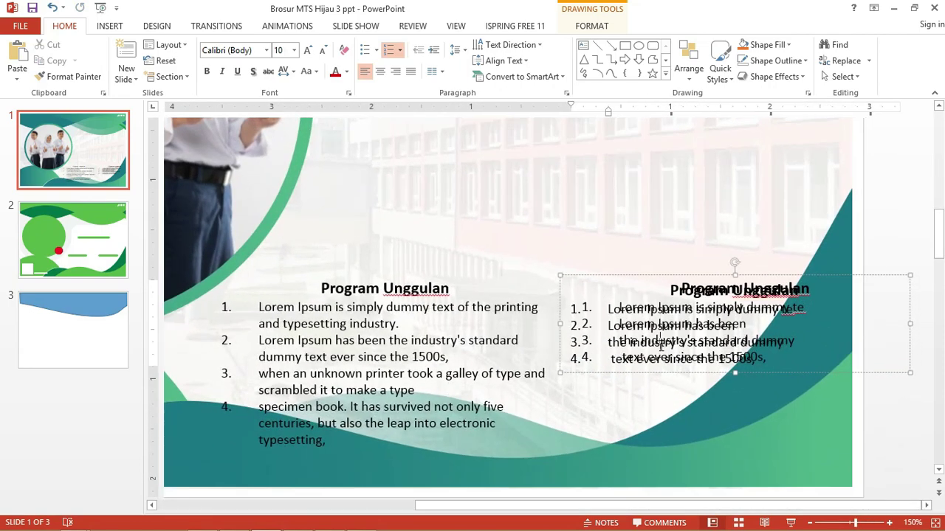
scroll(583, 324, down, 2)
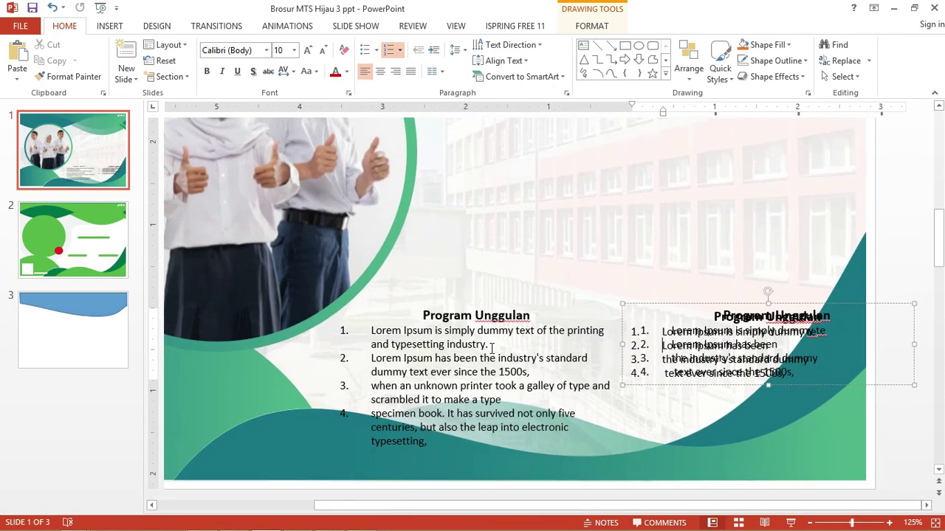
click(780, 305)
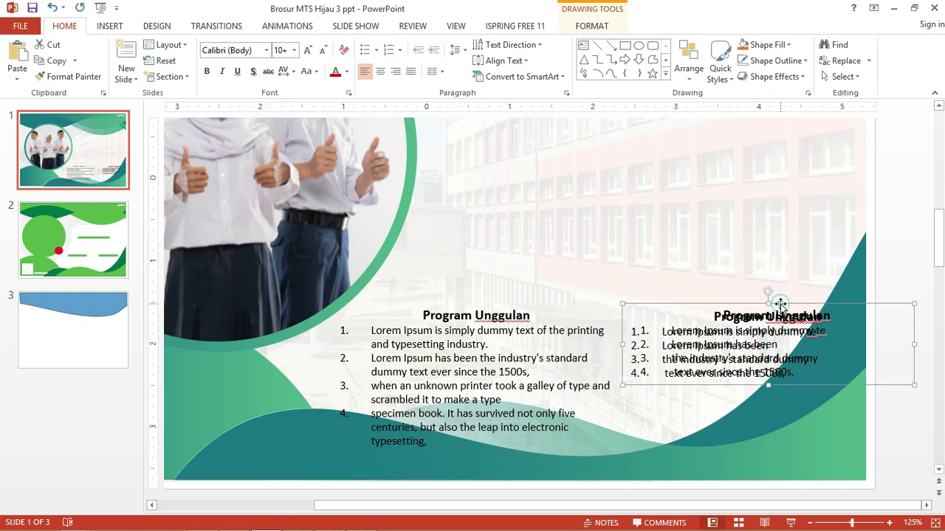
key(Escape)
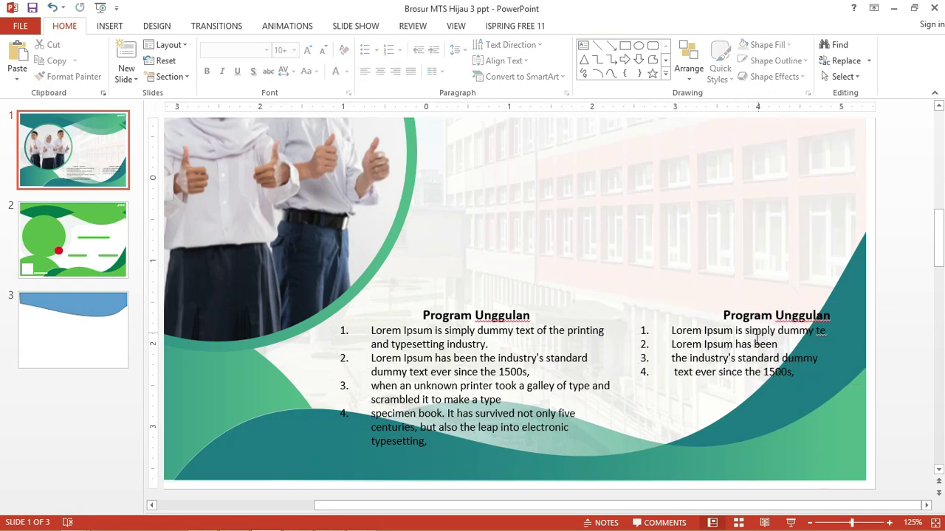
drag(808, 376, 670, 123)
click(674, 112)
mouse_move(653, 122)
mouse_down()
mouse_move(667, 131)
mouse_move(661, 110)
mouse_up()
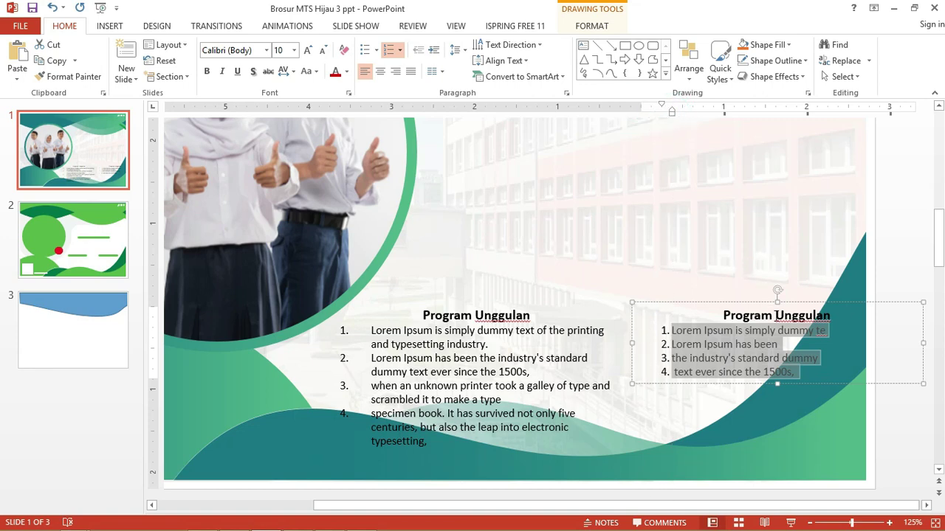
click(759, 302)
Tighten the numbering indent of the left Program Unggulan list.
scroll(738, 310, left, 1)
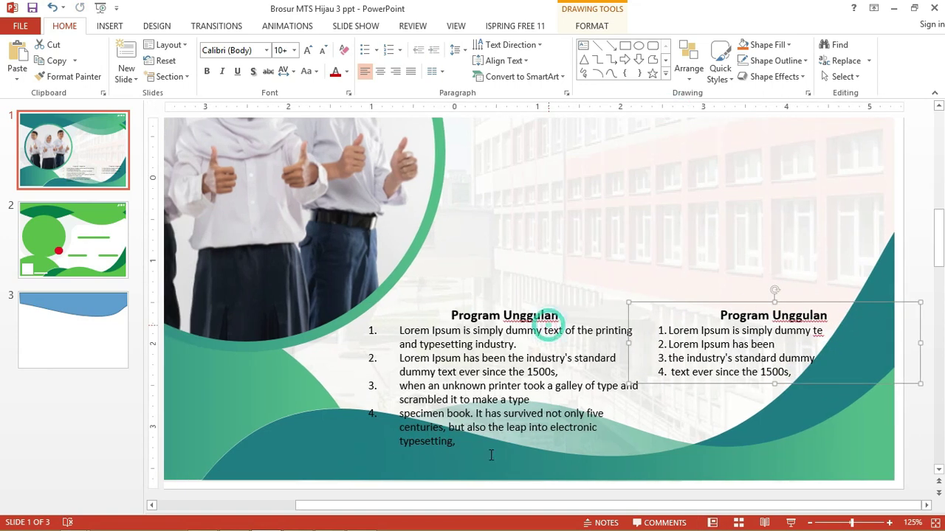
click(456, 441)
drag(457, 441, 402, 330)
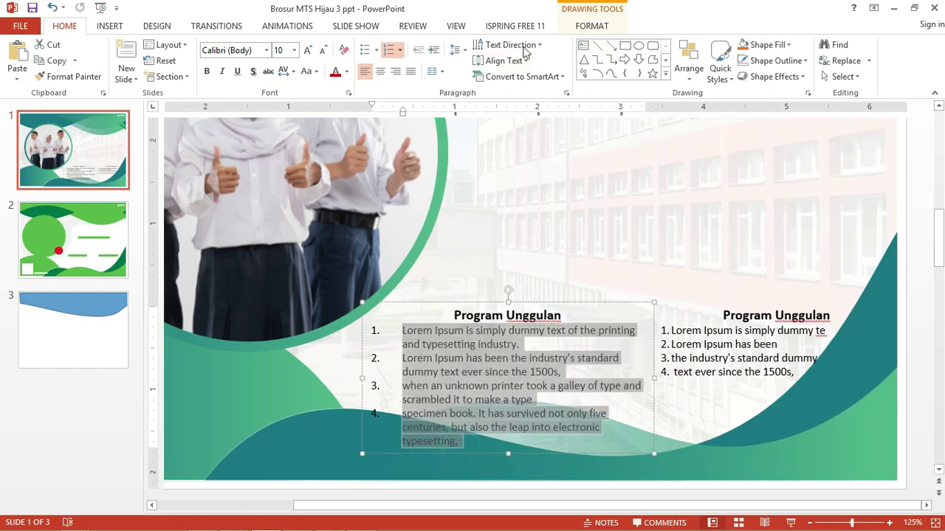
drag(383, 107, 389, 108)
Add an empty line under both Program Unggulan headings, then bring up the Shapes gallery.
click(566, 316)
key(Return)
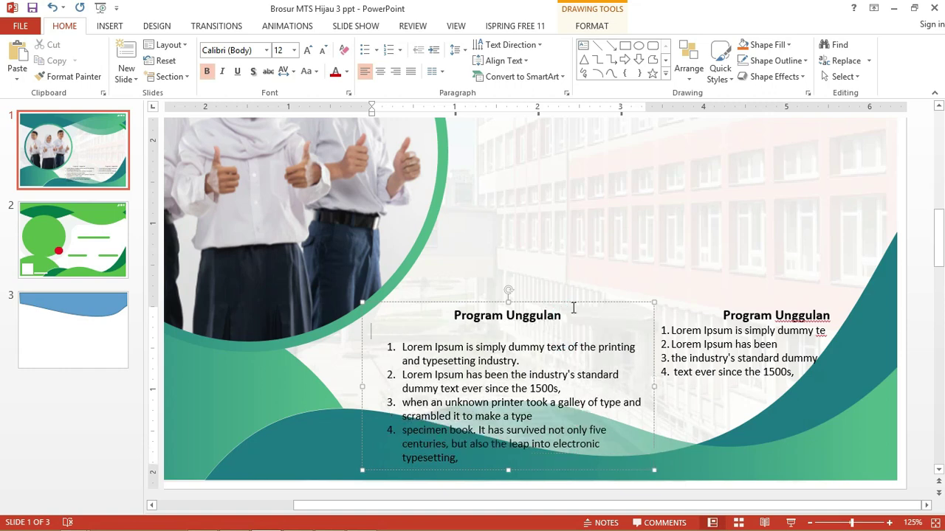
click(828, 316)
key(Return)
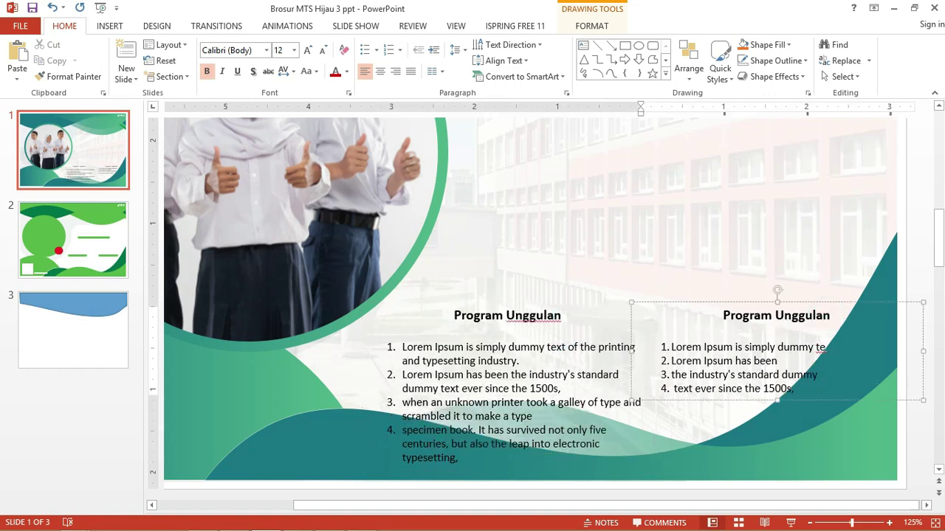
click(109, 26)
click(233, 78)
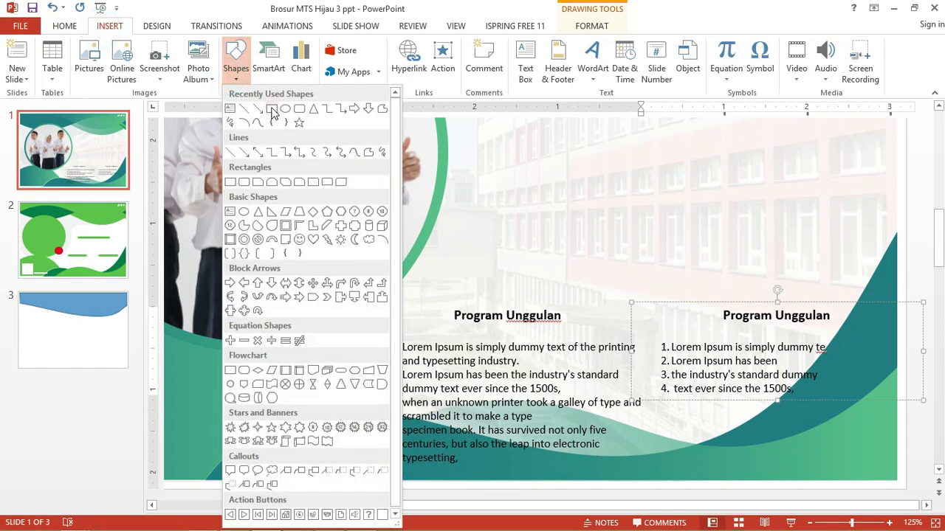
Draw a rounded rectangle above the left list and remove its outline.
click(297, 112)
drag(457, 246, 653, 278)
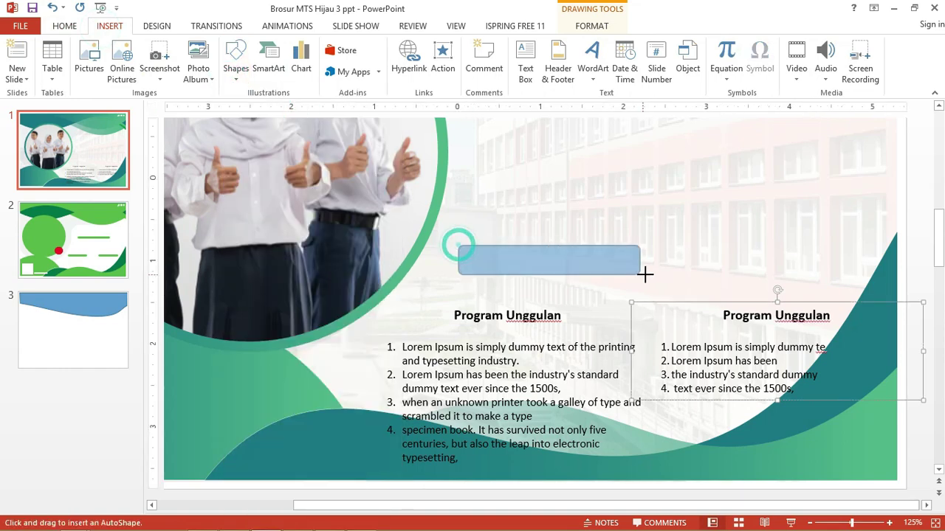
click(352, 61)
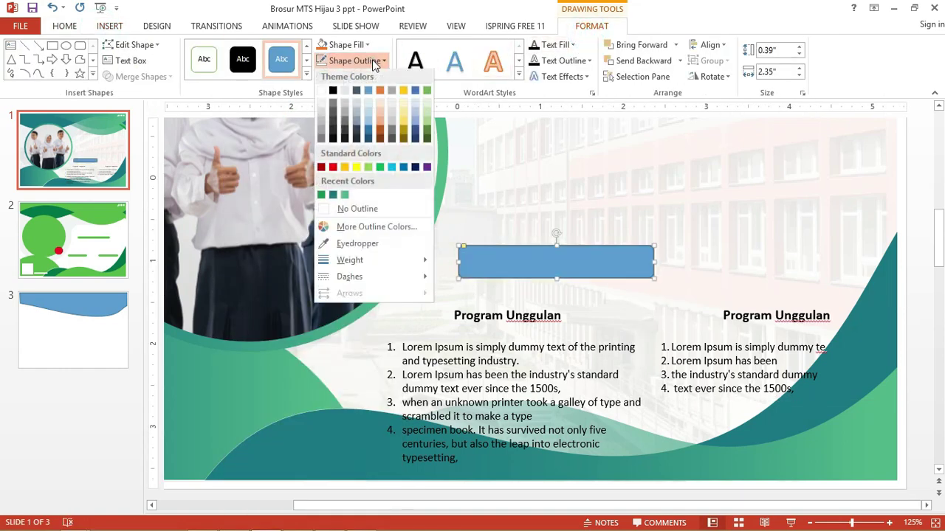
click(369, 209)
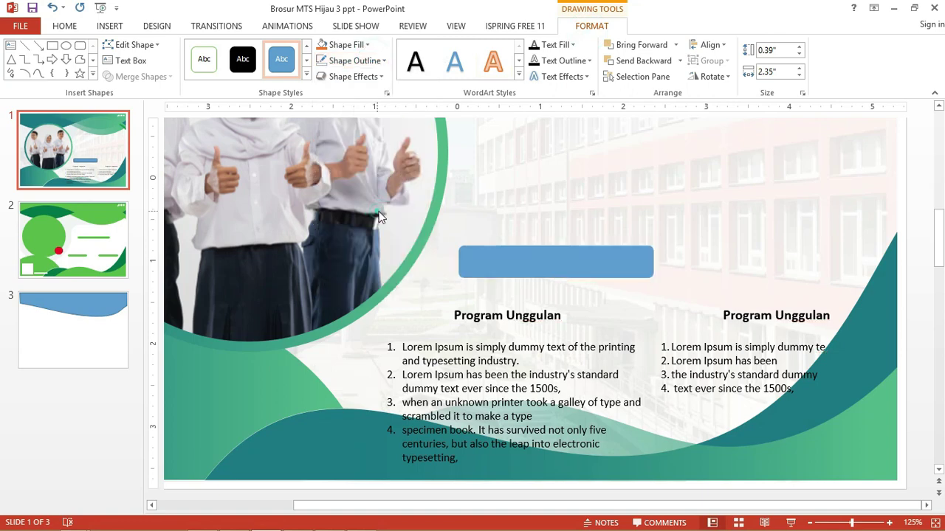
Give the rectangle a gradient fill, round its corners fully, and place it above the left list.
click(367, 45)
mouse_move(352, 262)
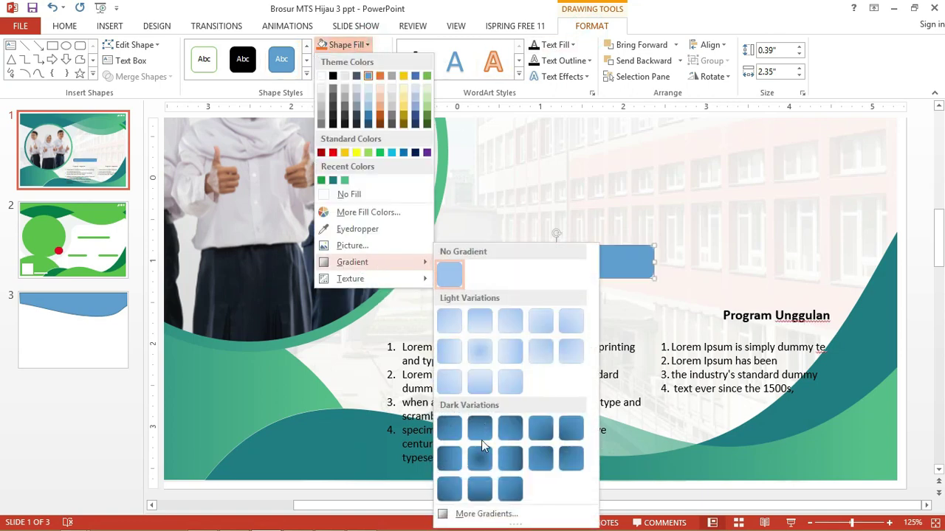
click(476, 513)
click(807, 247)
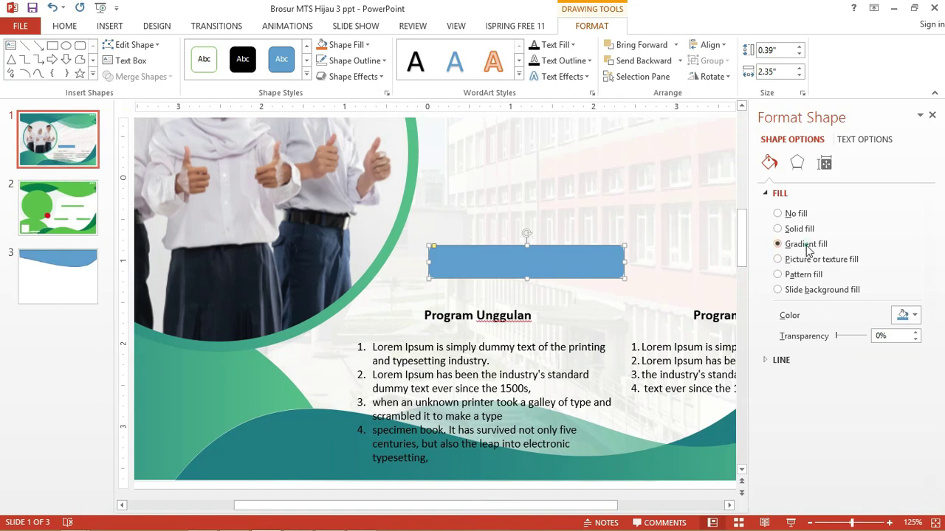
drag(436, 249, 454, 247)
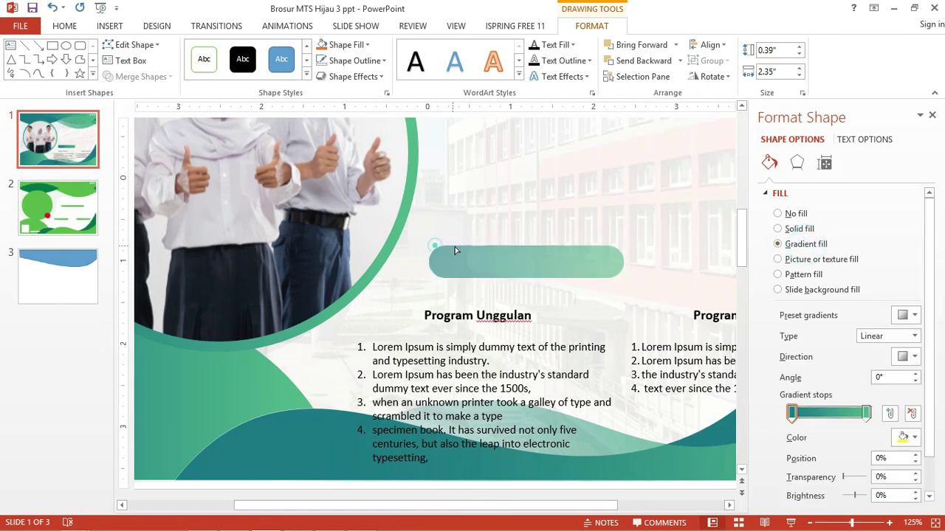
drag(523, 267, 483, 316)
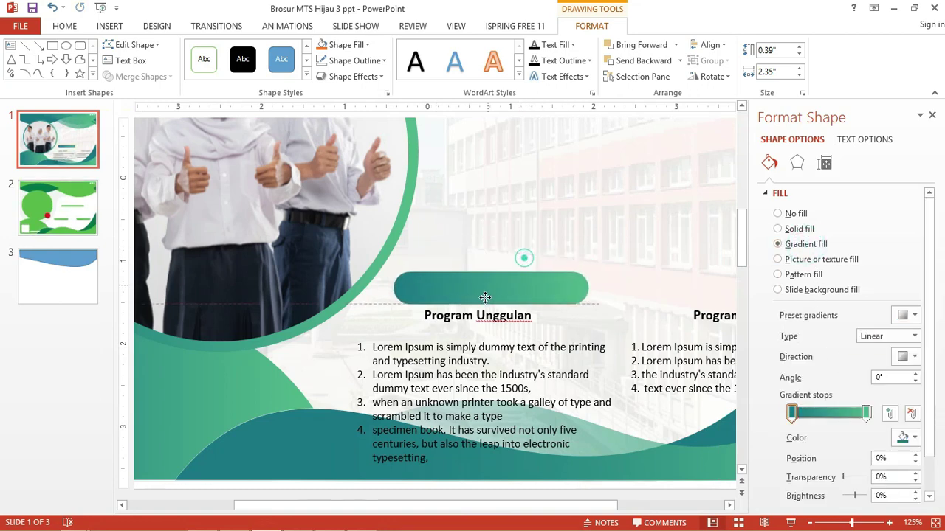
click(498, 347)
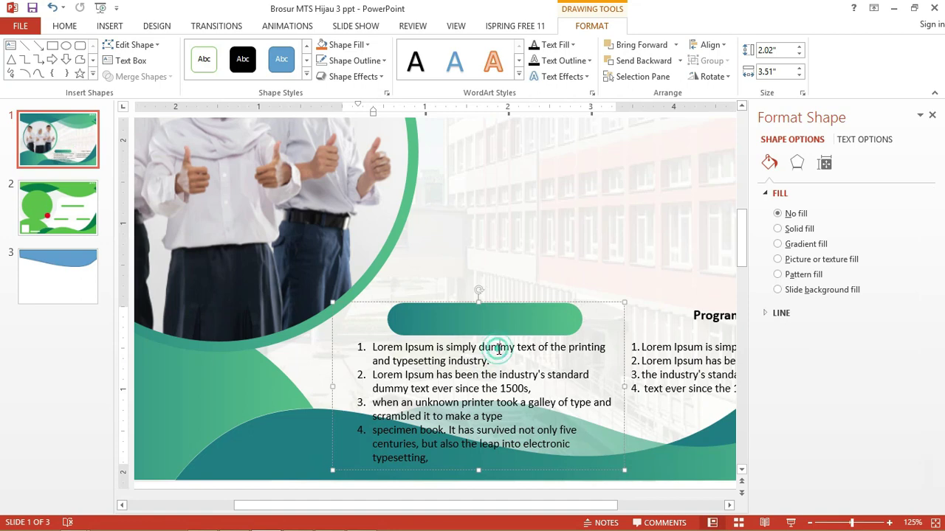
Bring the left list in front of its pill, make its heading white, and shift it left.
right_click(627, 313)
click(688, 205)
ctrl+scroll(375, 310, down, 2)
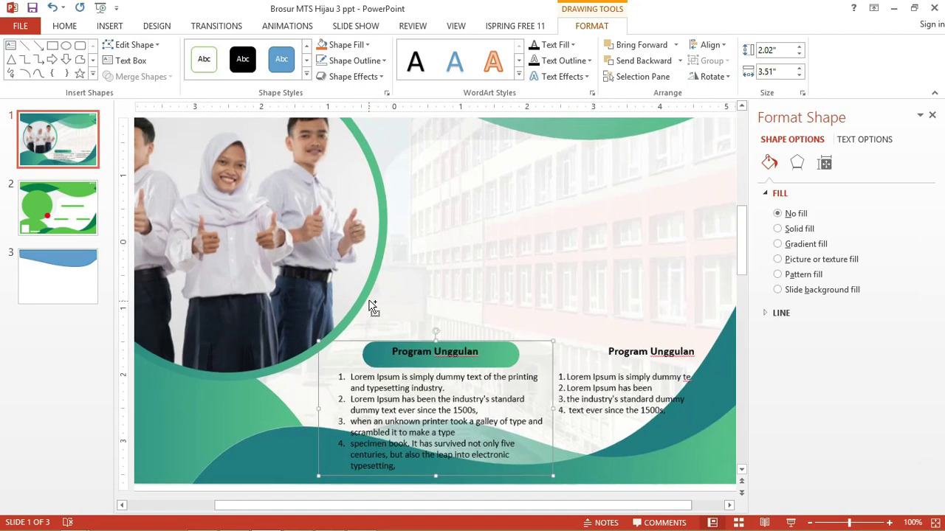
triple_click(437, 351)
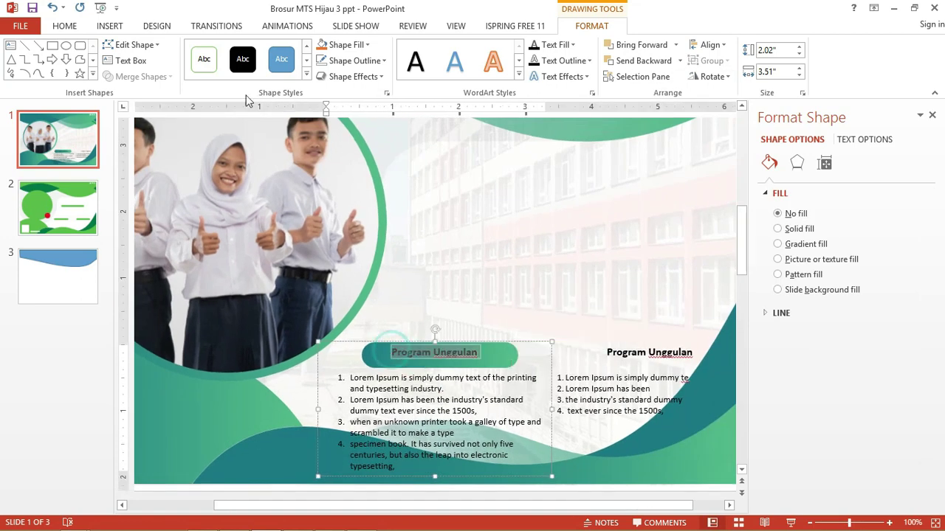
click(76, 28)
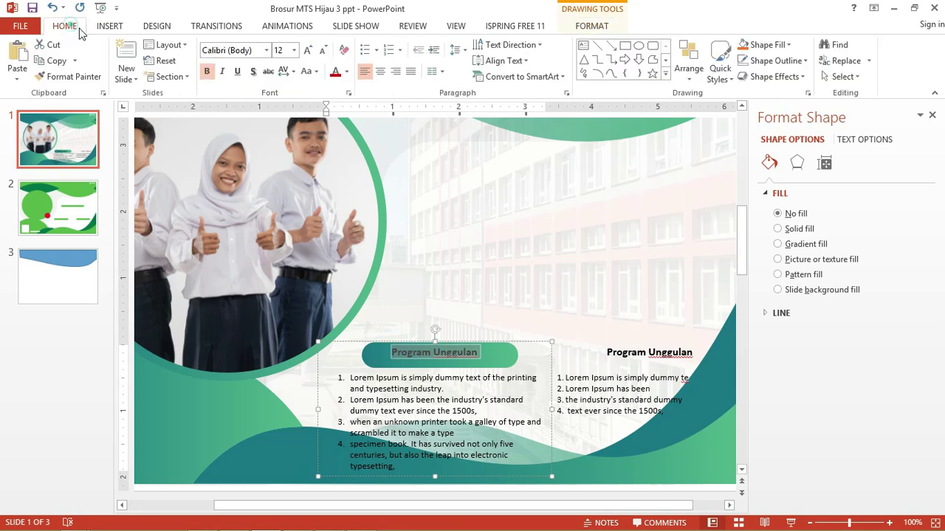
click(350, 74)
click(337, 103)
click(509, 347)
drag(510, 347, 470, 352)
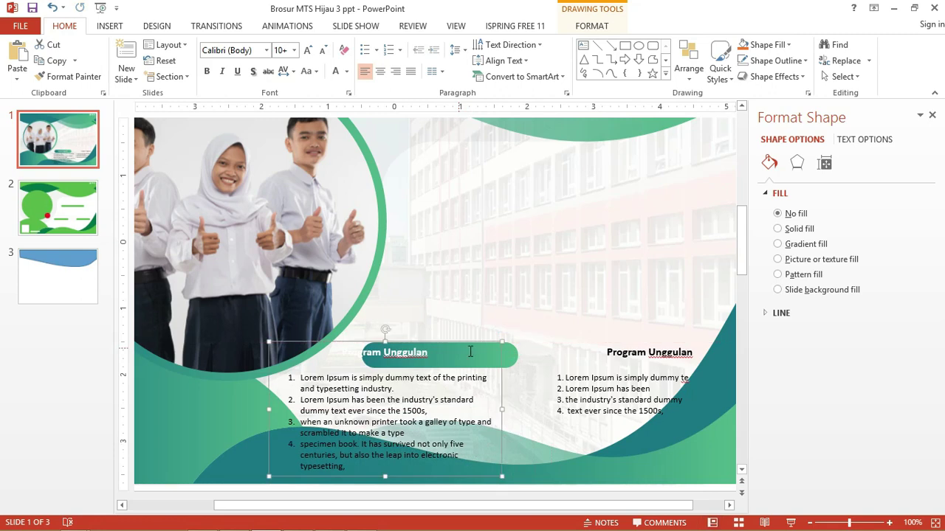
Copy the pill above the right list, bring that list forward with a white heading, and realign the left list.
click(511, 357)
drag(714, 362, 702, 352)
click(655, 348)
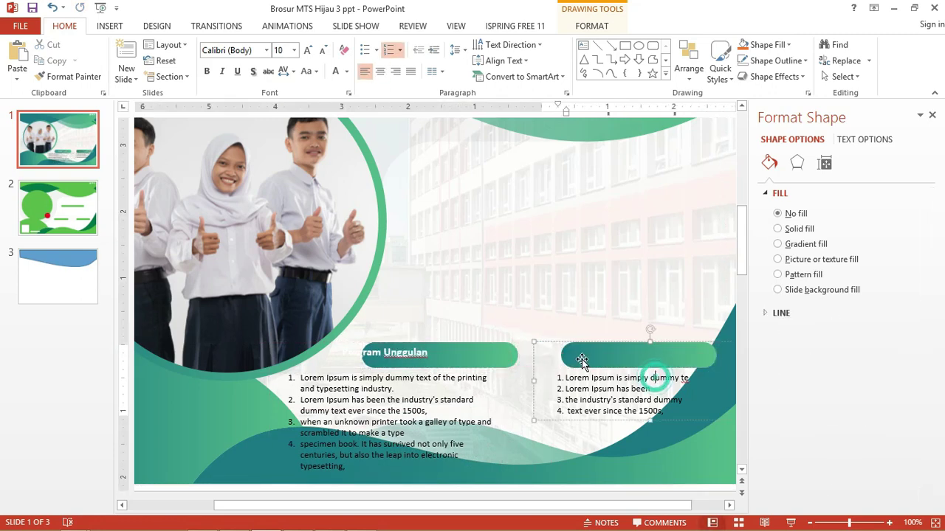
right_click(559, 343)
click(728, 170)
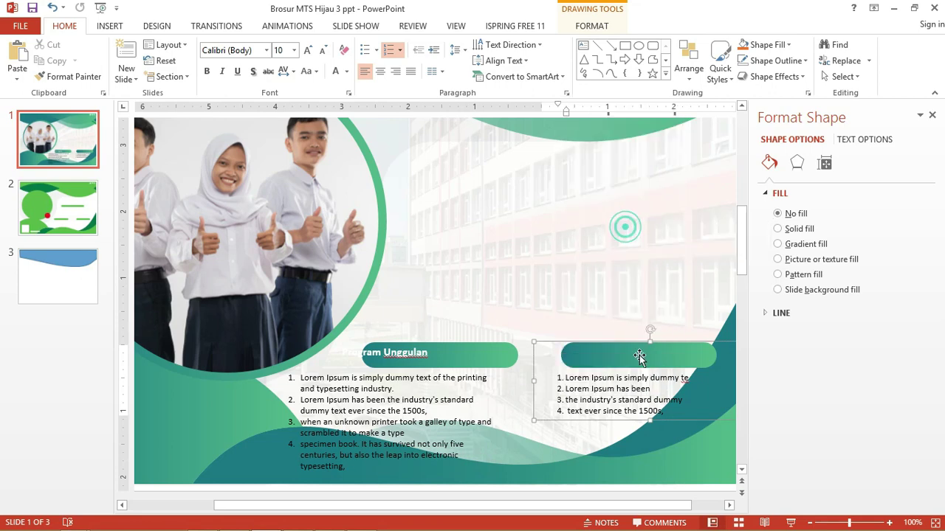
triple_click(604, 353)
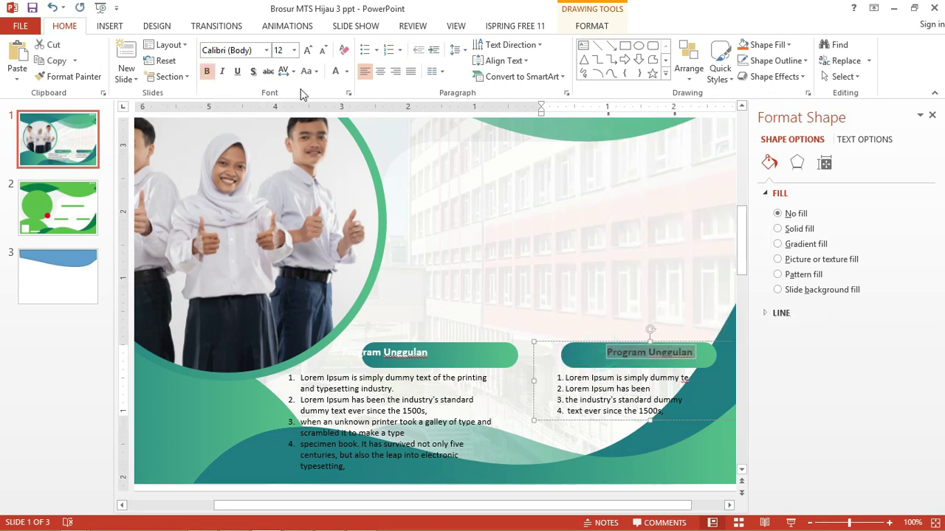
click(336, 71)
click(391, 378)
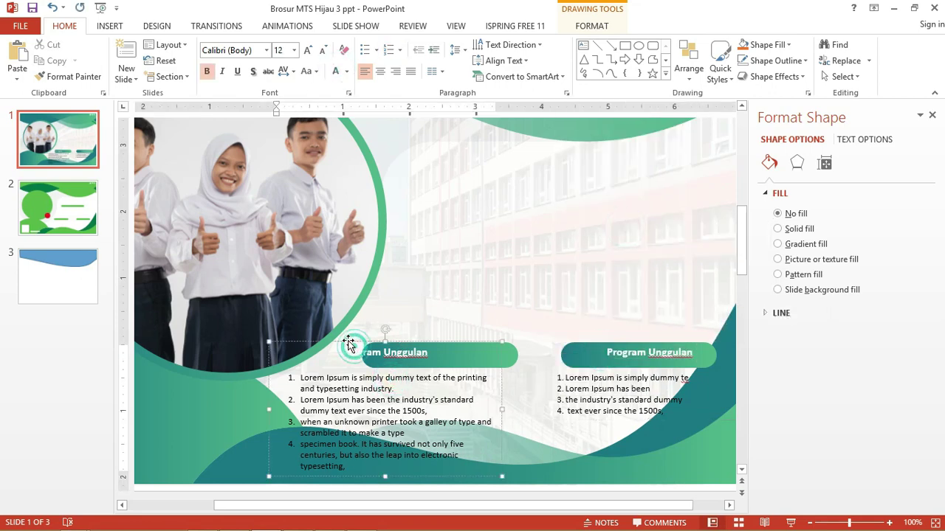
drag(350, 341, 391, 341)
Duplicate a text box beside the photo as 'MTSN' in 48-pt Sansita, then reposition and narrow it.
scroll(407, 299, down, 3)
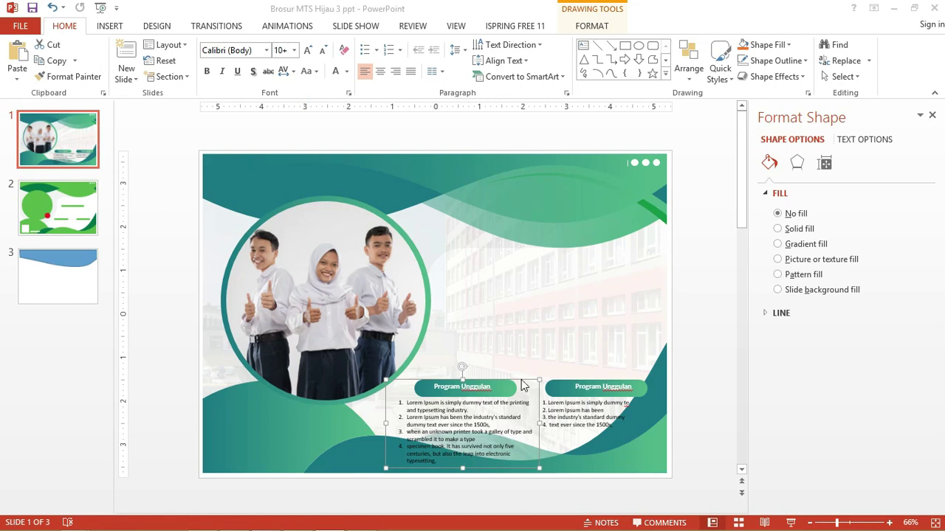
drag(522, 380, 567, 251)
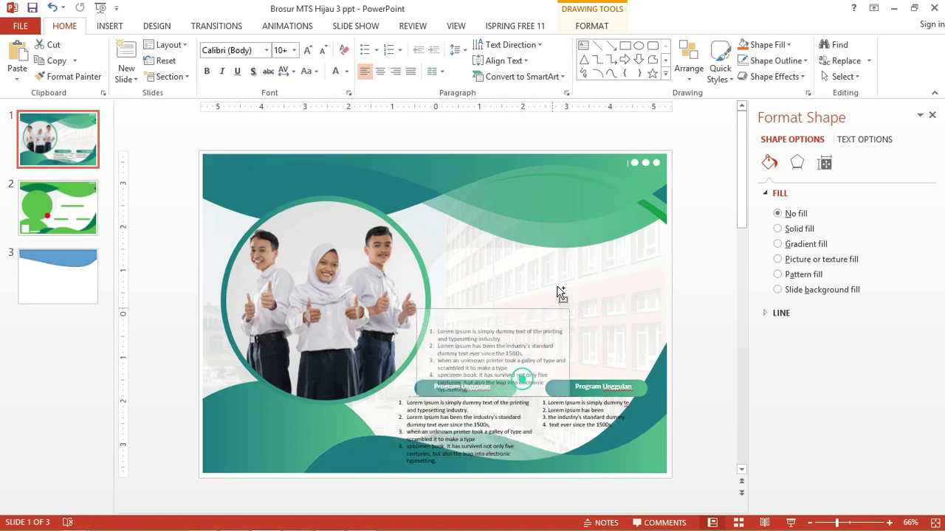
text(MTSN)
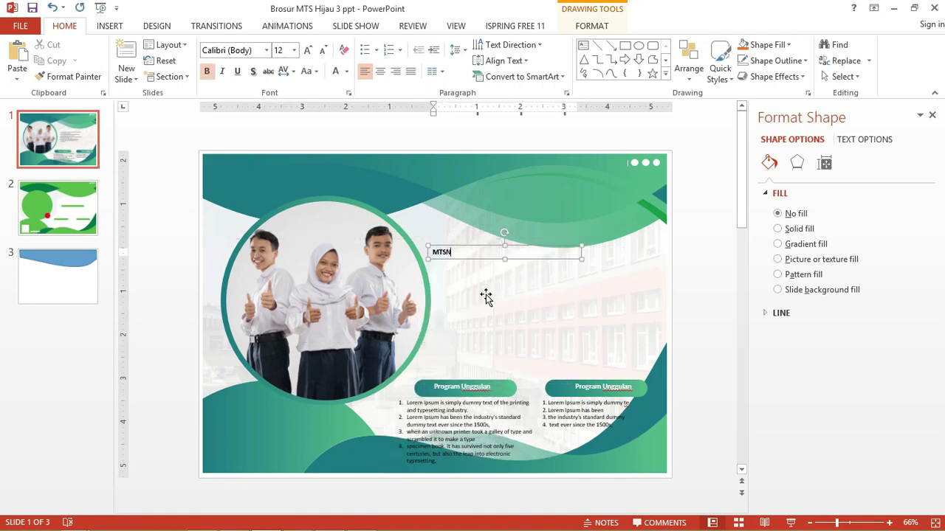
key(ctrl+a)
key(ctrl+shift+period)
key(ctrl+shift+period)
key(ctrl+shift+period)
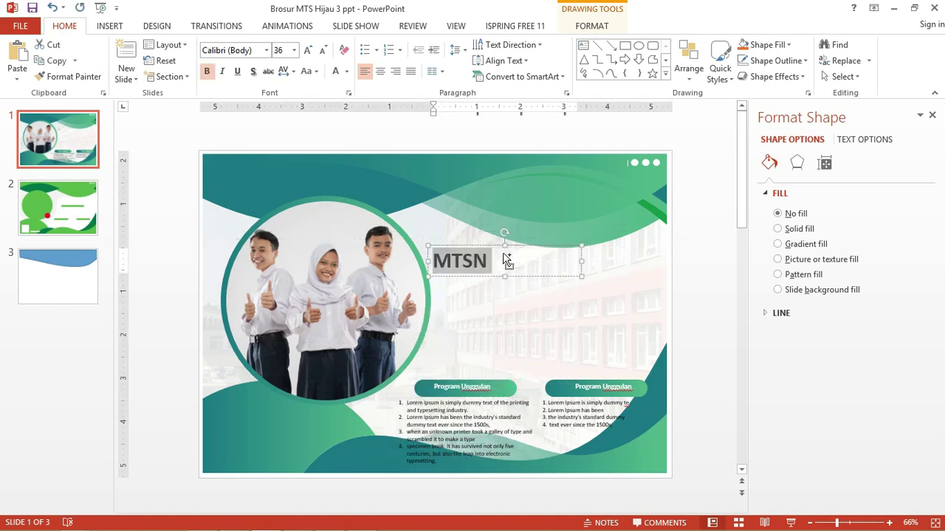
key(ctrl+shift+period)
click(237, 55)
text(San)
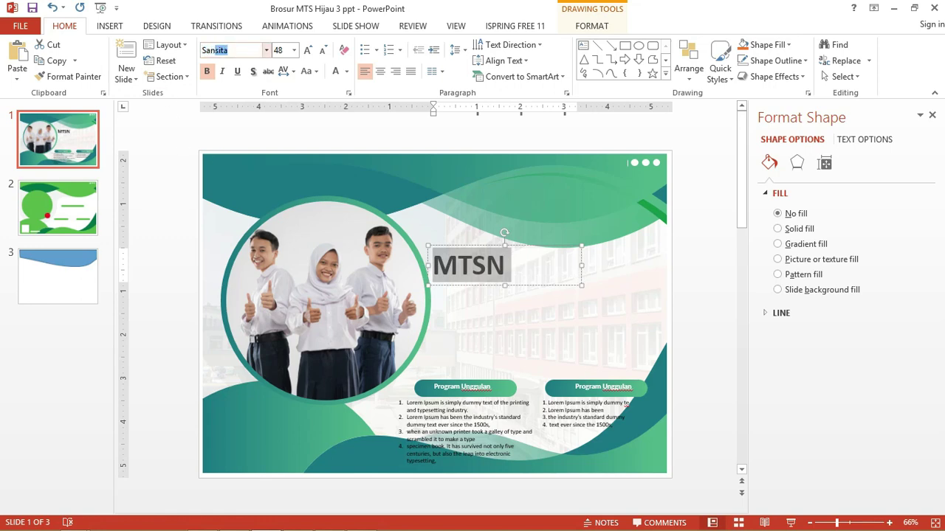
key(Return)
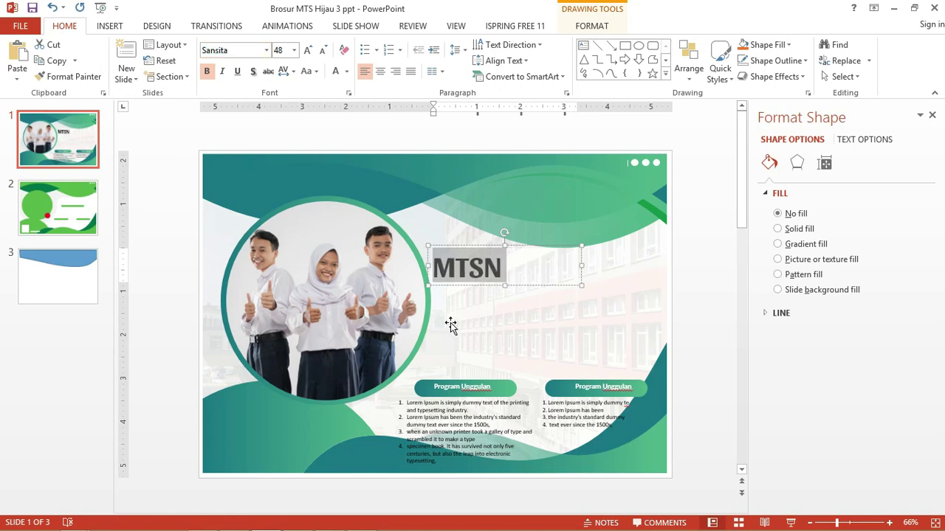
drag(485, 243, 501, 270)
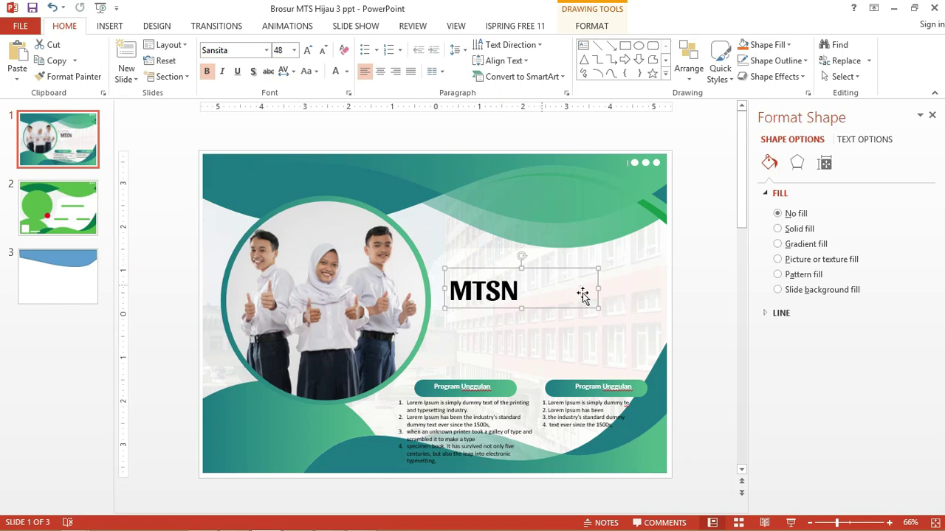
mouse_move(598, 288)
mouse_down()
mouse_move(529, 288)
mouse_move(582, 275)
mouse_up()
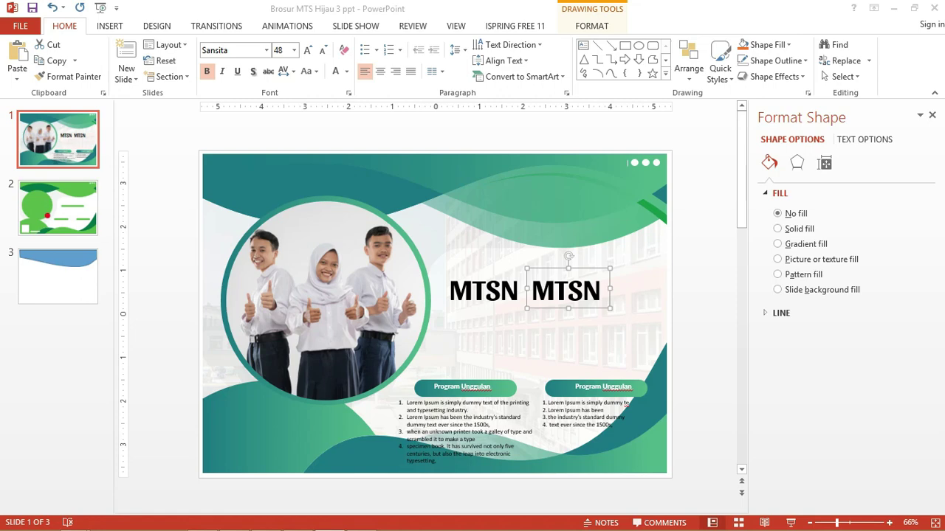
Retype the copied title as 'Belajarnesia' and shrink it to 20 pt.
double_click(569, 291)
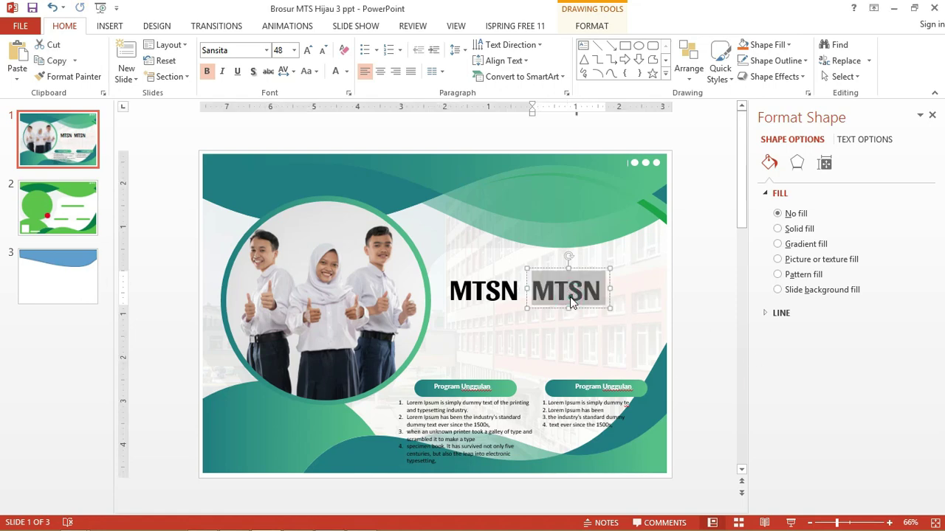
text(Belajarnesia)
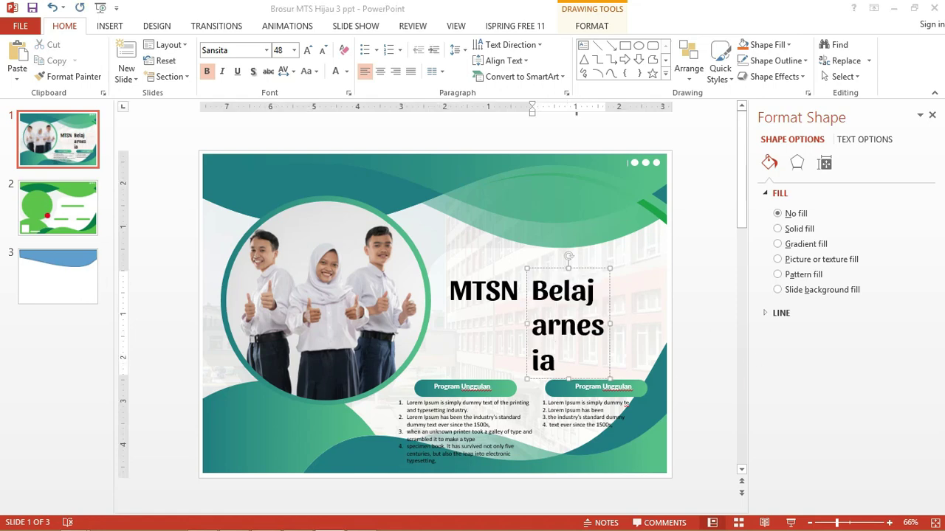
click(546, 369)
triple_click(579, 317)
key(ctrl+shift+comma)
key(ctrl+shift+comma)
key(ctrl+shift+comma)
key(ctrl+shift+comma)
key(ctrl+shift+comma)
key(ctrl+shift+period)
key(ctrl+shift+comma)
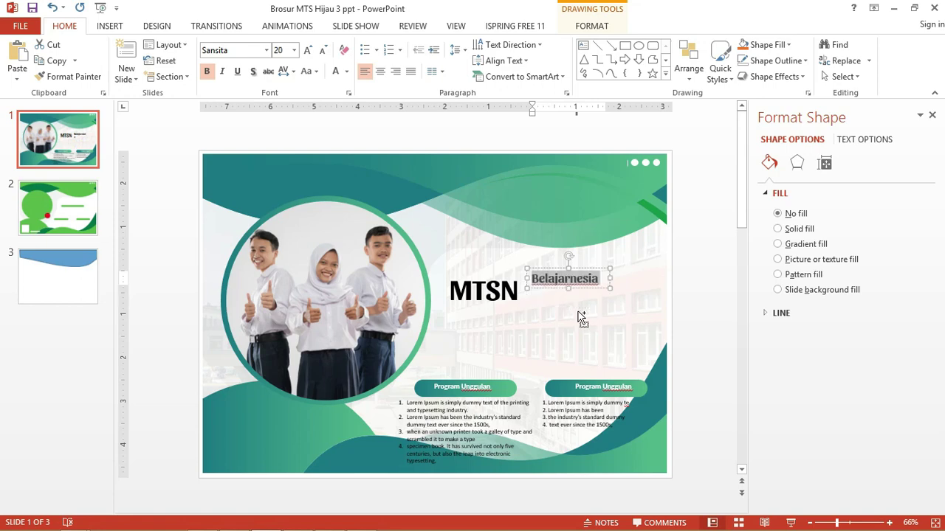
Duplicate the Belajarnesia box below it as 'Indonesia' and bring the two lines together.
ctrl+scroll(578, 313, up, 1)
ctrl+scroll(576, 318, up, 3)
ctrl+scroll(570, 284, up, 2)
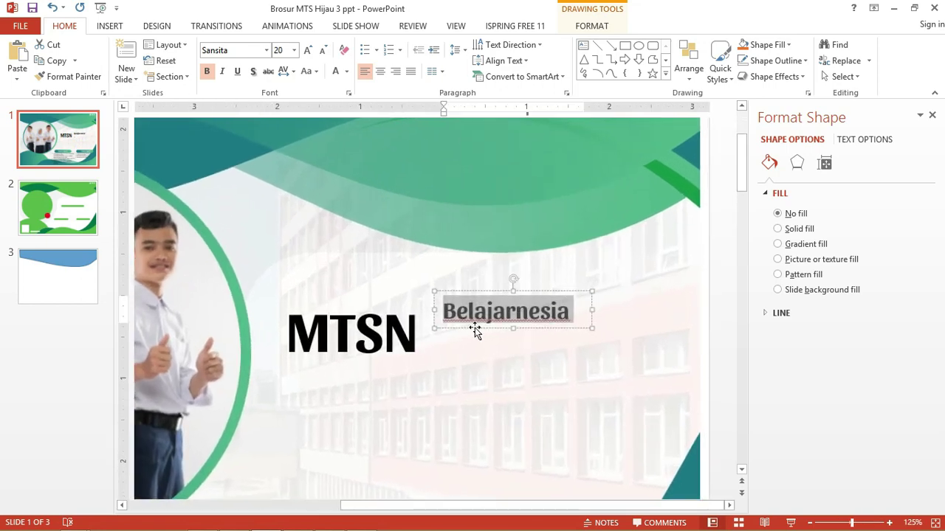
drag(474, 327, 474, 362)
double_click(478, 344)
text(Indonesia)
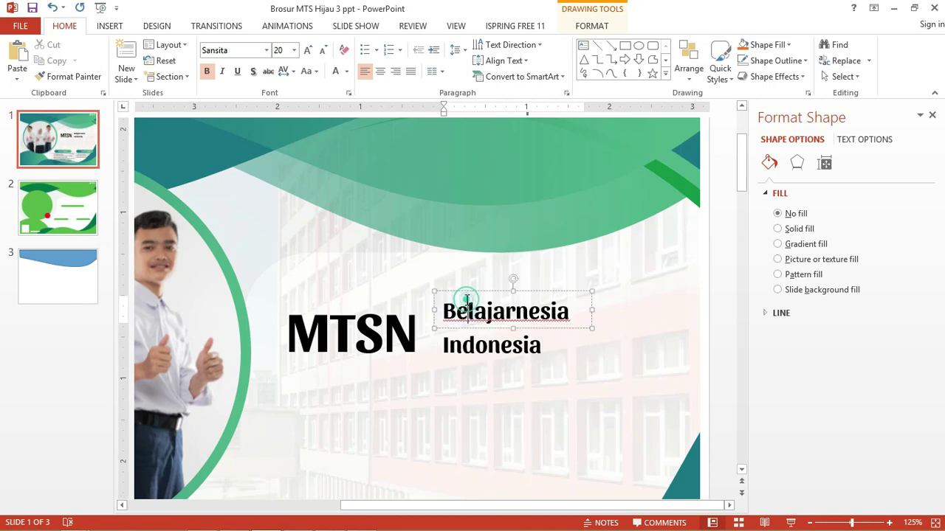
drag(468, 291, 453, 313)
Select the MTSN title block and move it up and to the right.
click(384, 326)
shift+click(496, 353)
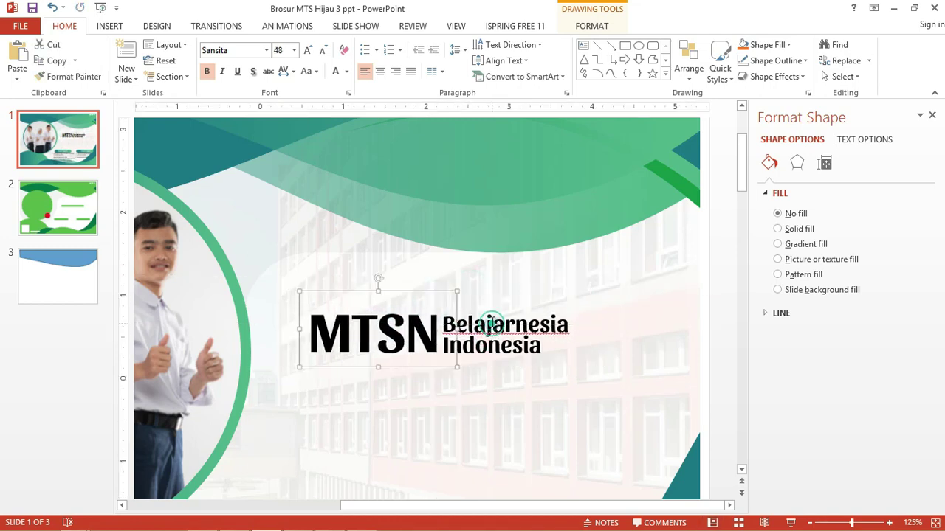
scroll(514, 338, down, 2)
scroll(514, 337, down, 2)
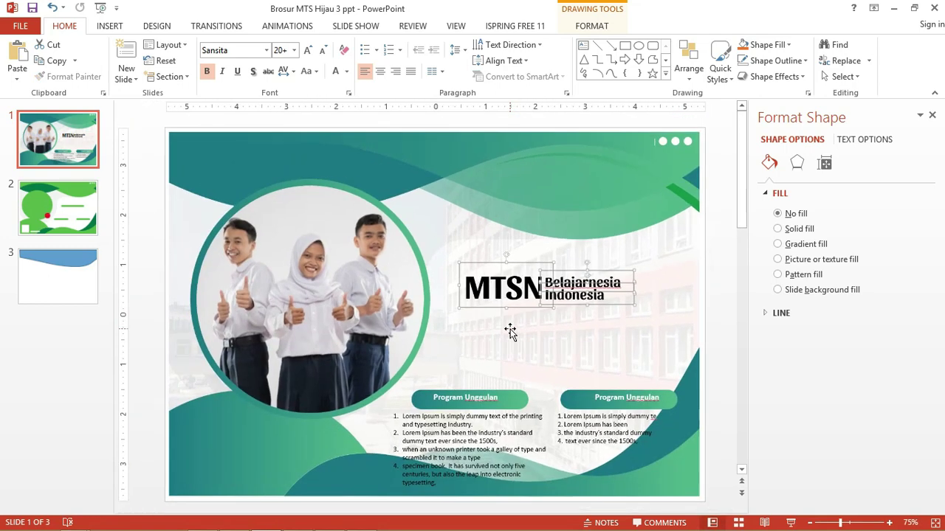
click(522, 313)
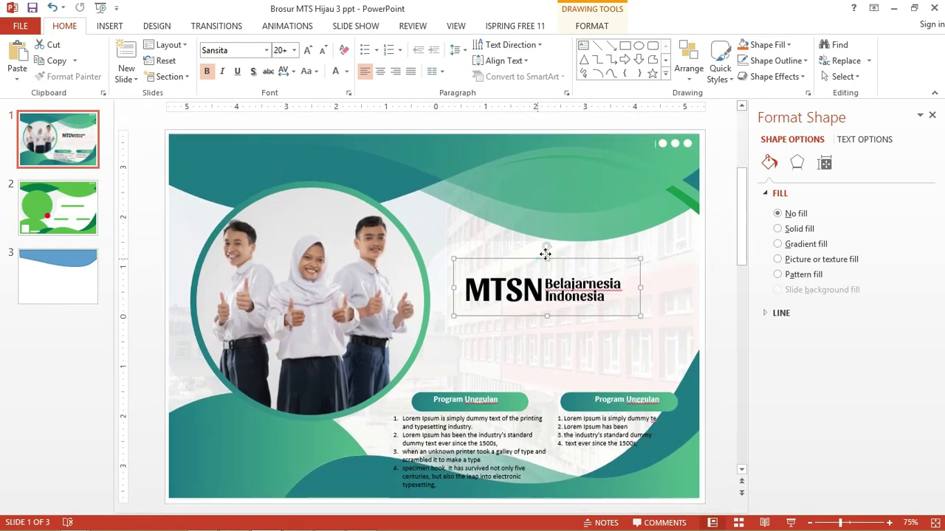
click(530, 293)
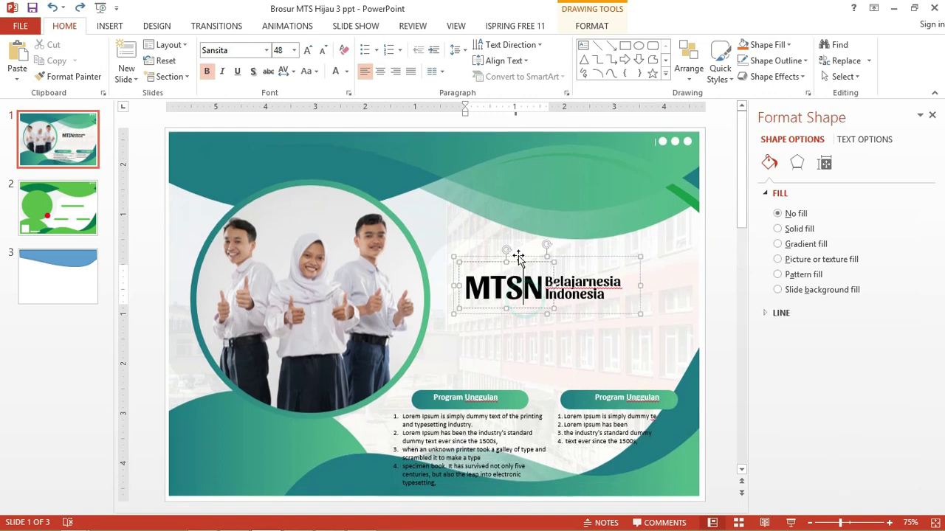
drag(575, 256, 600, 242)
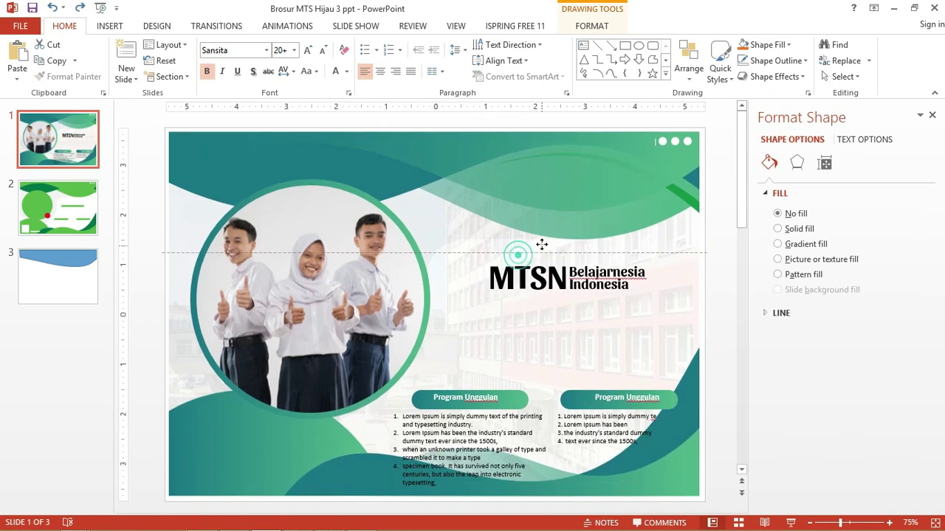
Colour the title block teal and duplicate it below the original.
click(350, 77)
click(338, 206)
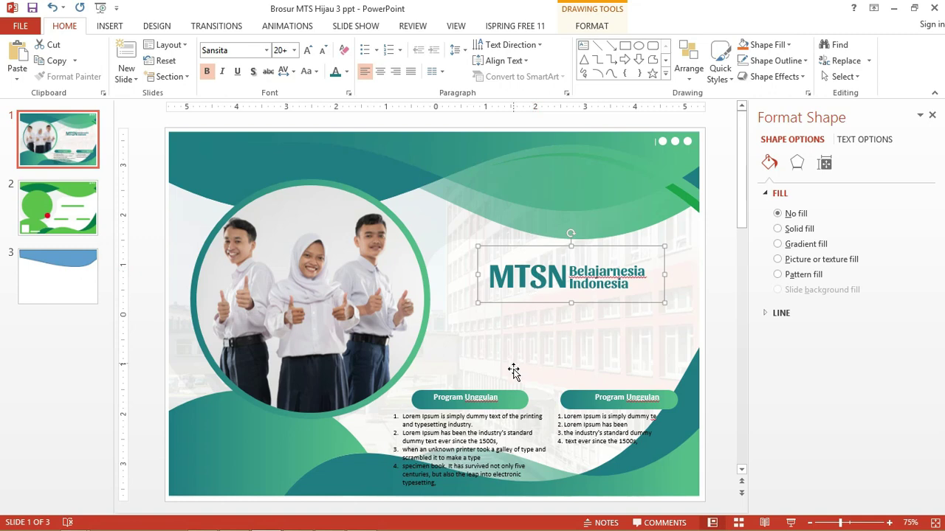
ctrl+drag(557, 309, 550, 369)
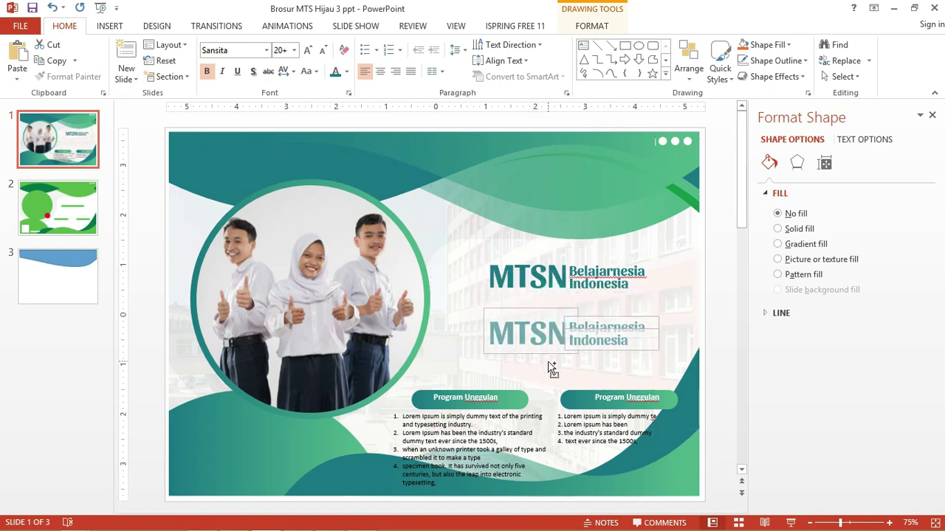
Change the copied title word from MTSN to 'PPDB'.
click(535, 338)
double_click(535, 336)
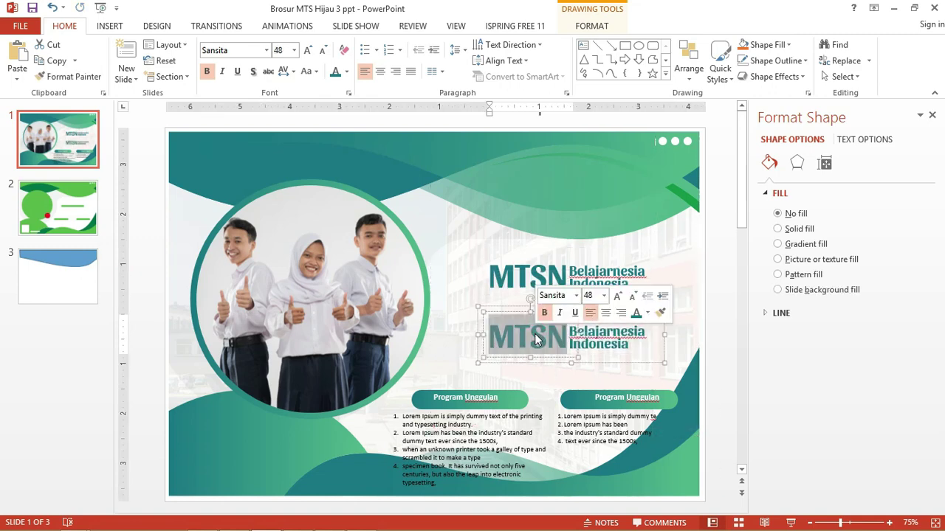
text(PPDB)
Replace the tagline with 'TAHUN PELAJARAN' at 16 pt and start typing the year over 'Indonesia'.
click(583, 334)
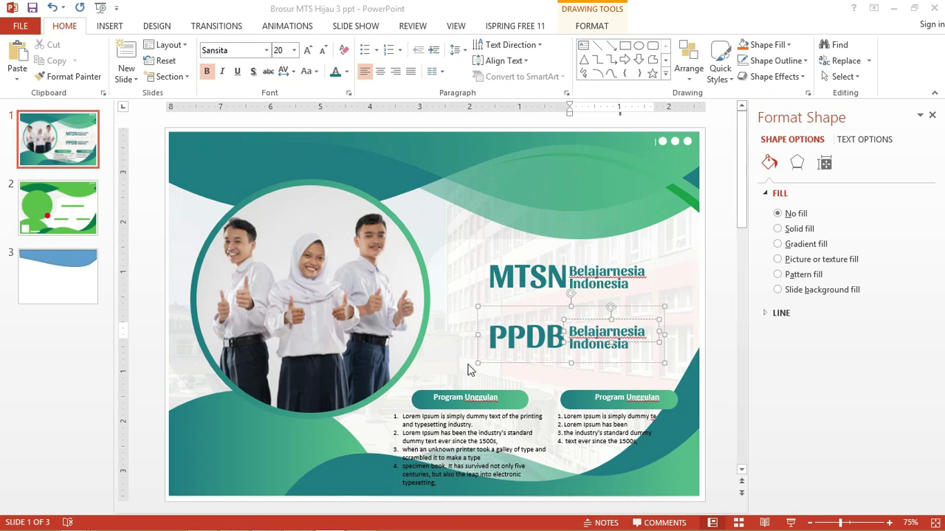
text(TAHUN PELAJARAN)
click(594, 332)
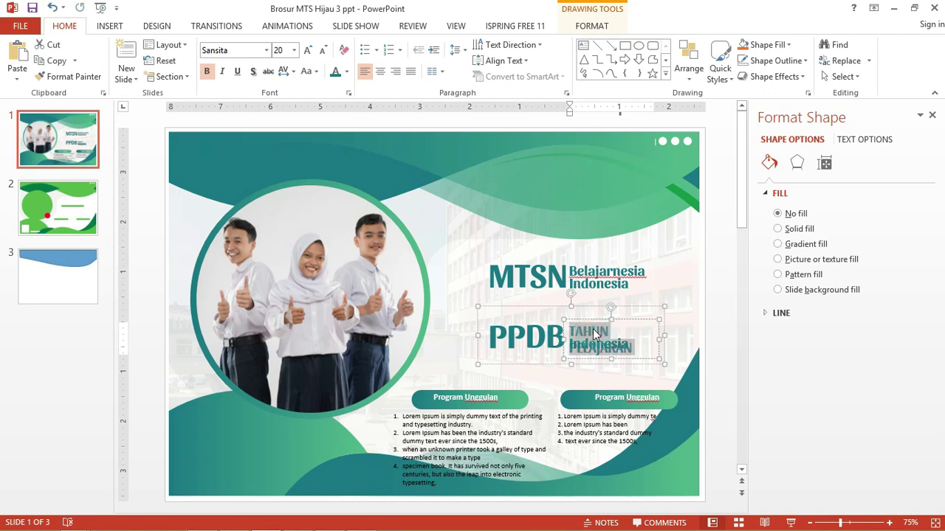
key(ctrl+shift+comma)
key(ctrl+shift+comma)
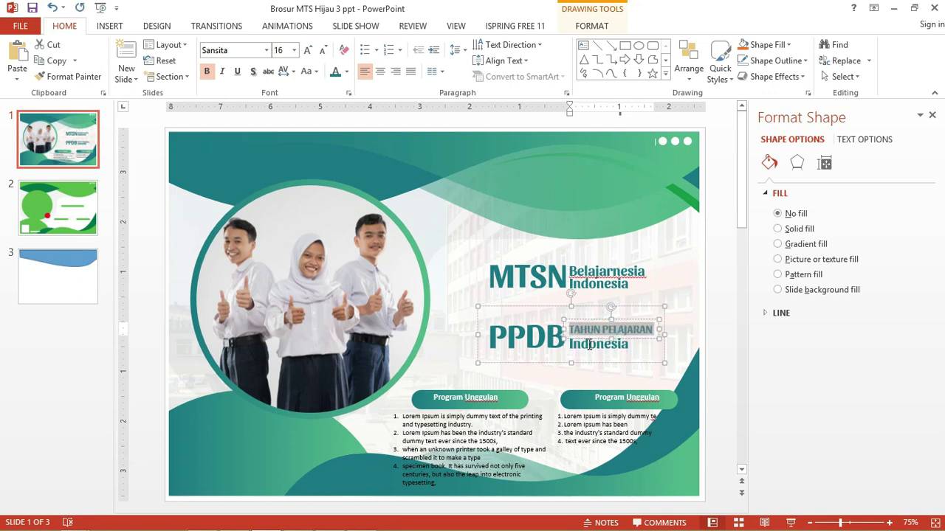
click(589, 343)
double_click(588, 344)
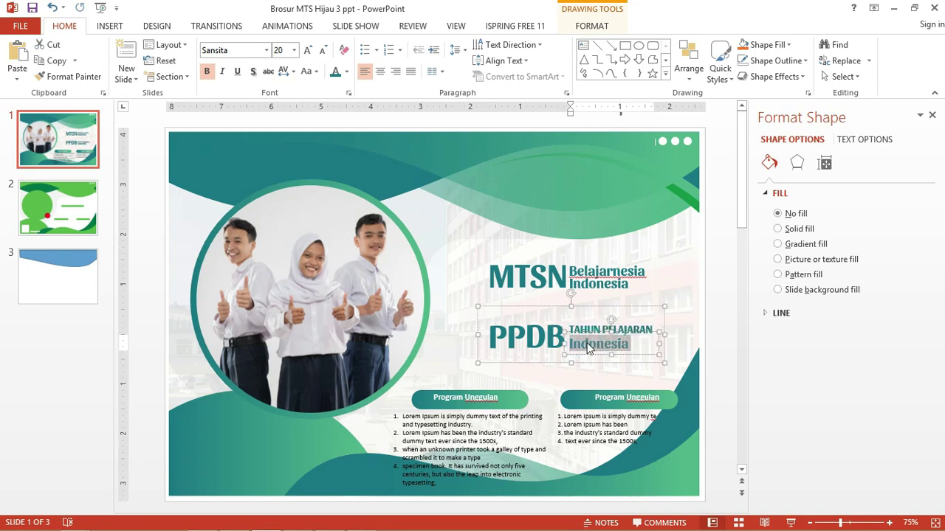
text(2022-2023)
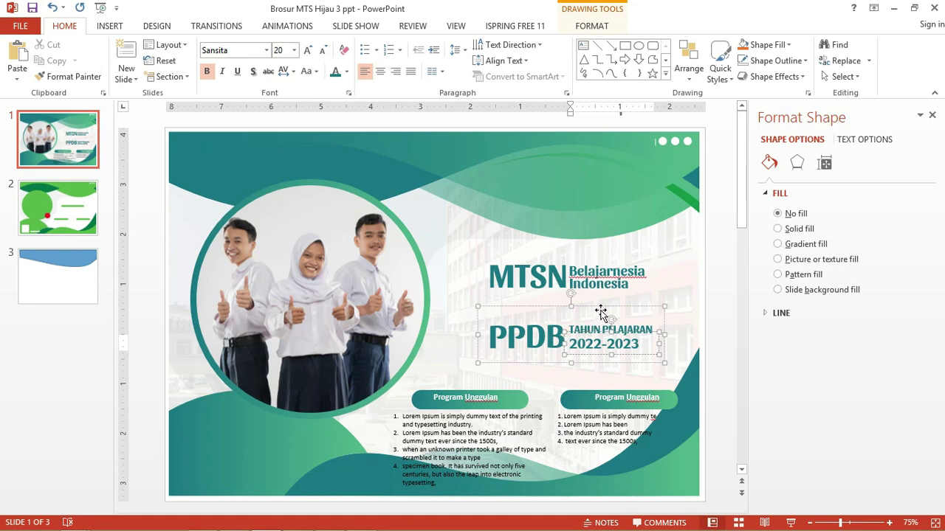
Copy the gradient pill between MTSN and PPDB and make it thinner.
click(521, 398)
mouse_move(468, 391)
mouse_down()
mouse_move(490, 399)
mouse_move(580, 307)
mouse_move(649, 308)
mouse_up()
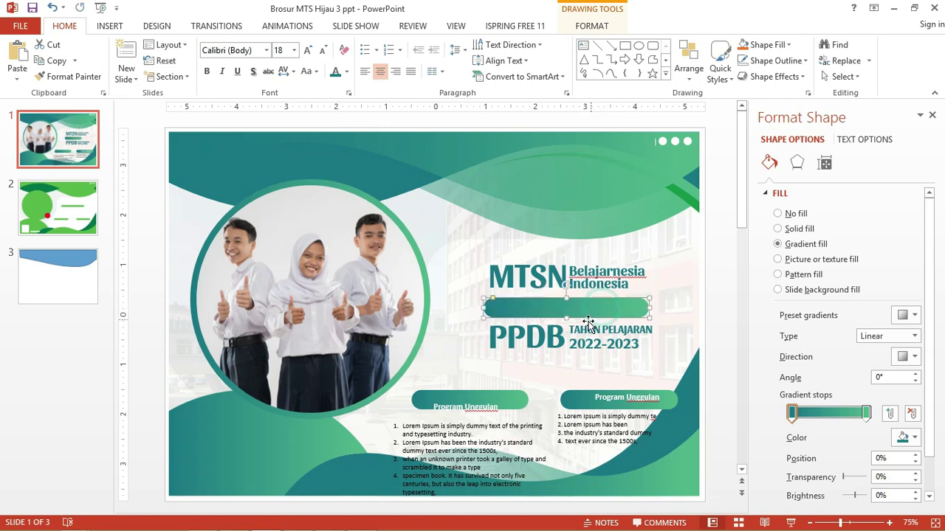
drag(566, 316, 566, 310)
Place a copy of the Belajarnesia text box onto the new bar.
ctrl+scroll(571, 307, up, 3)
double_click(575, 272)
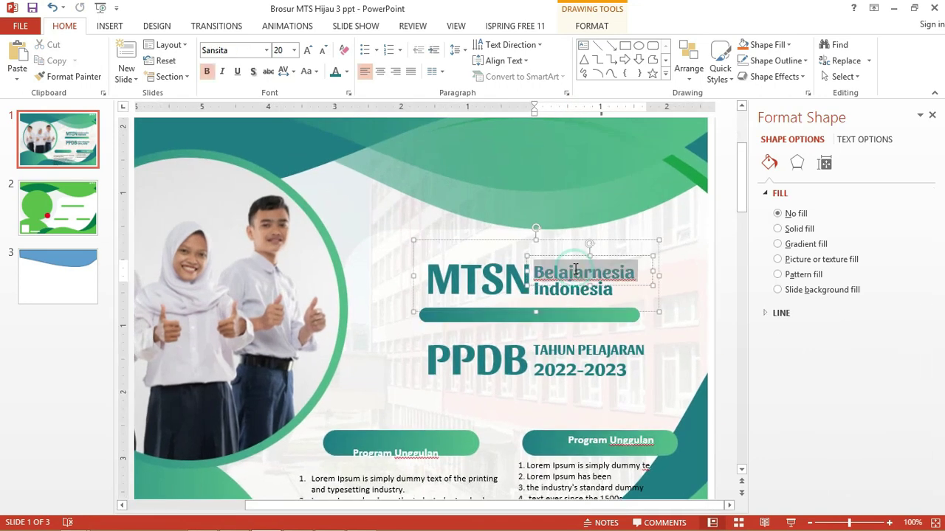
click(538, 317)
mouse_move(568, 439)
mouse_down()
mouse_move(516, 315)
mouse_move(528, 308)
mouse_move(452, 315)
mouse_up()
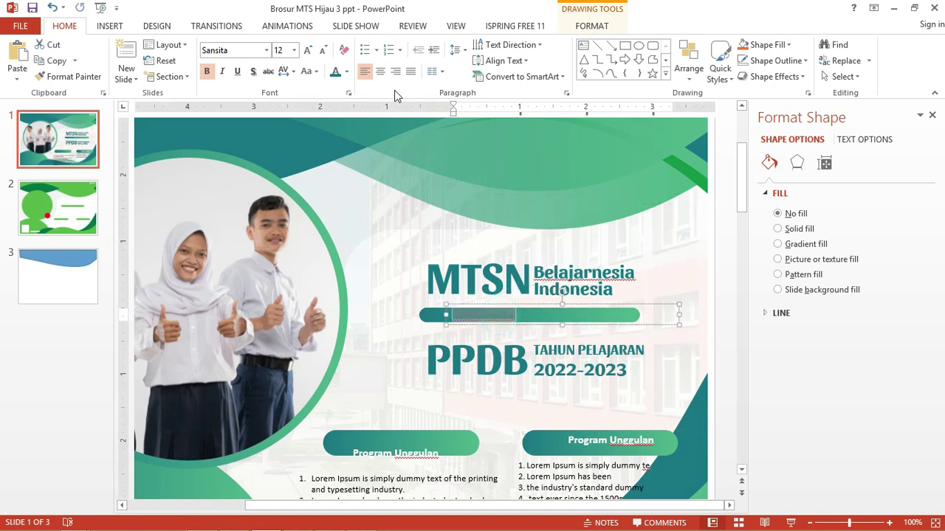
click(346, 71)
click(336, 98)
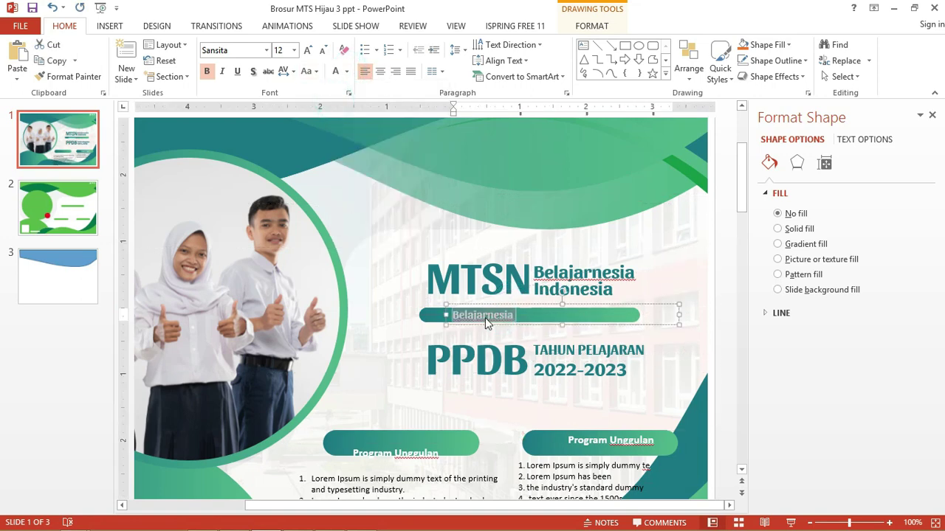
click(453, 315)
text(WWW.)
key(Escape)
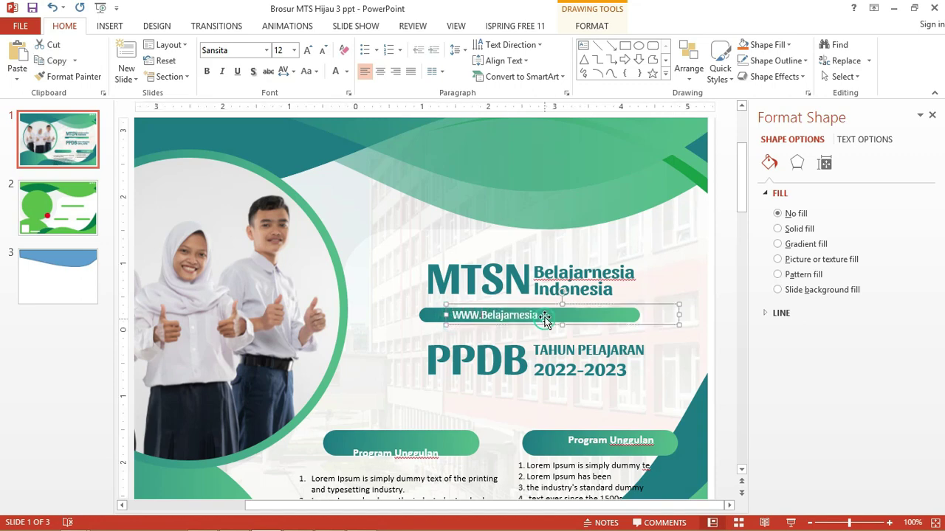
click(542, 315)
text(.SCH.ID)
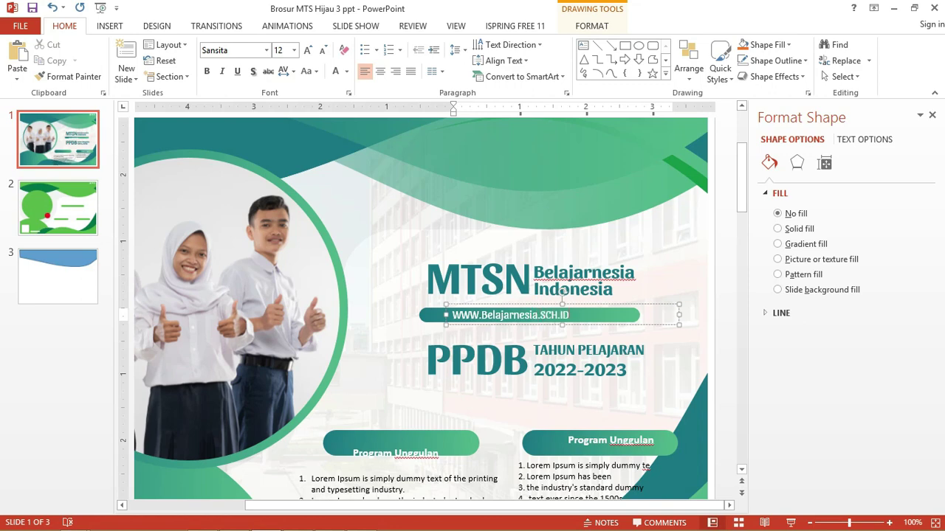
key(ctrl+a)
key(shift+F3)
key(shift+F3)
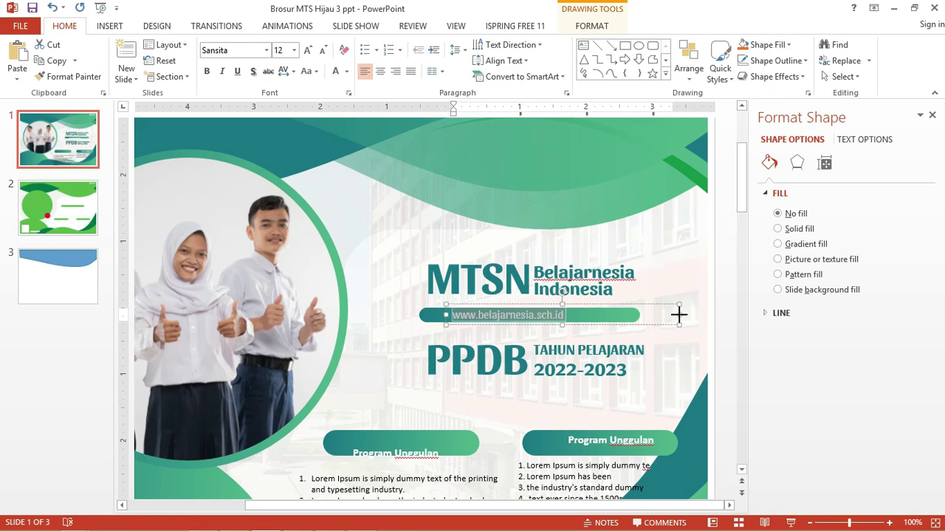
drag(678, 316, 586, 315)
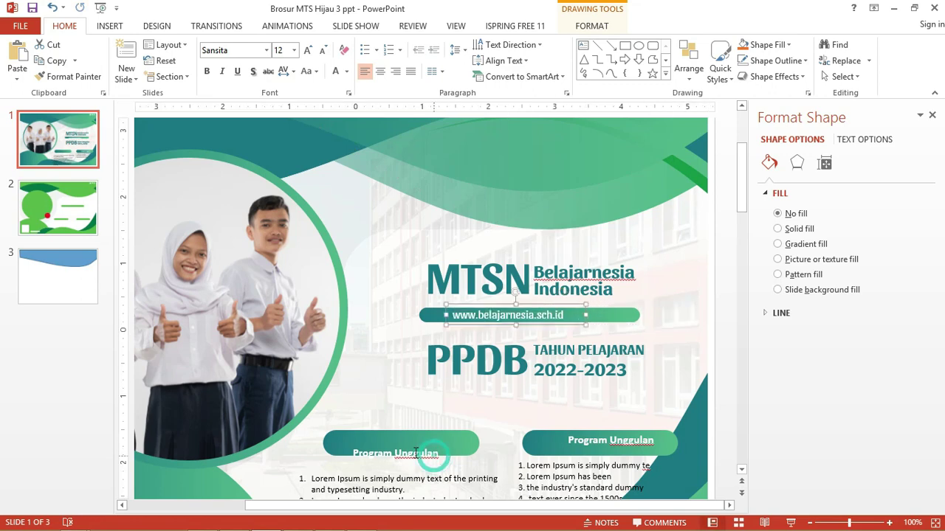
drag(414, 443, 437, 427)
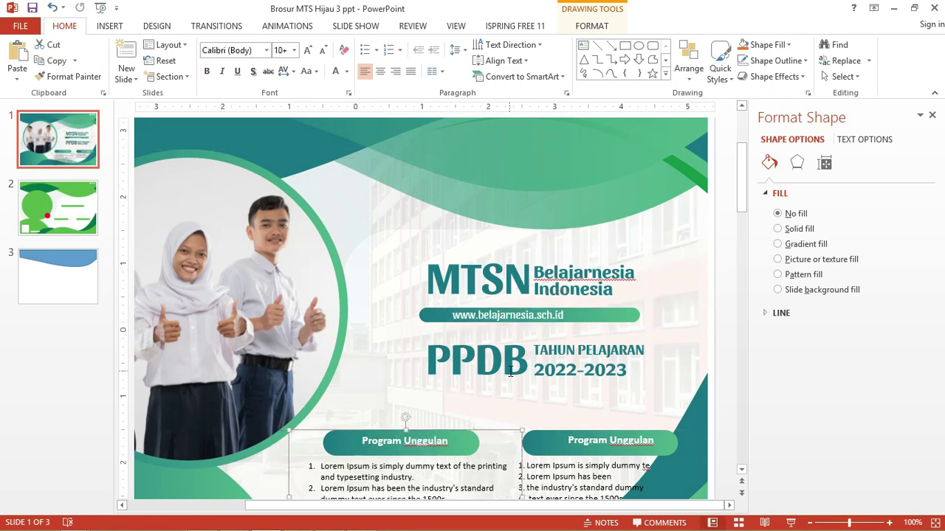
Copy the first Lorem Ipsum sentence from the notes window.
ctrl+scroll(510, 371, down, 3)
key(alt+Tab)
key(alt+Tab)
drag(175, 144, 26, 135)
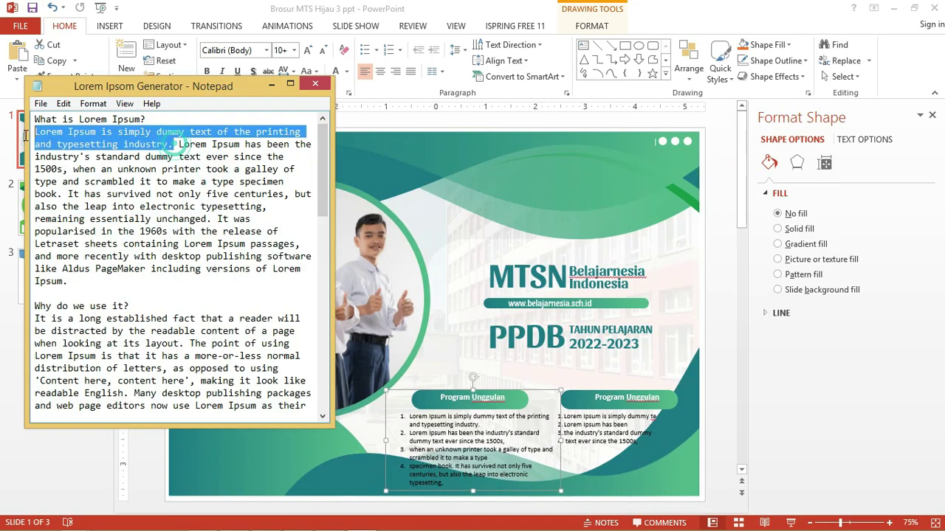
Duplicate the Lorem Ipsum box, paste the sentence into it, and centre it beneath PPDB.
click(544, 412)
drag(500, 416, 568, 369)
key(ctrl+a)
key(ctrl+v)
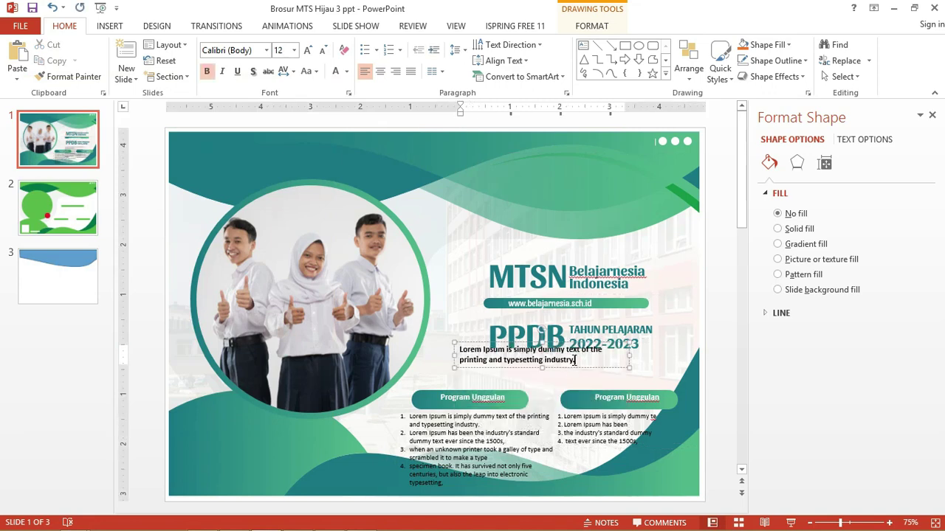
drag(580, 349, 620, 354)
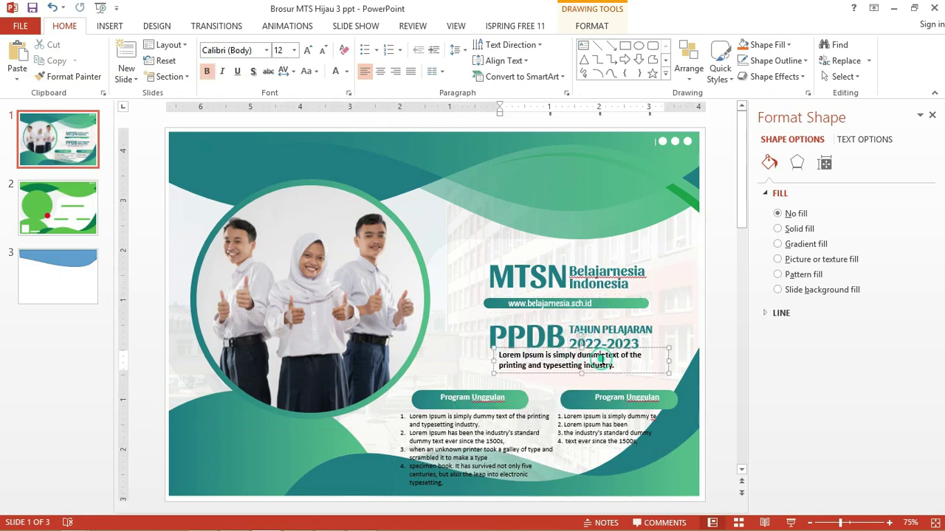
click(379, 72)
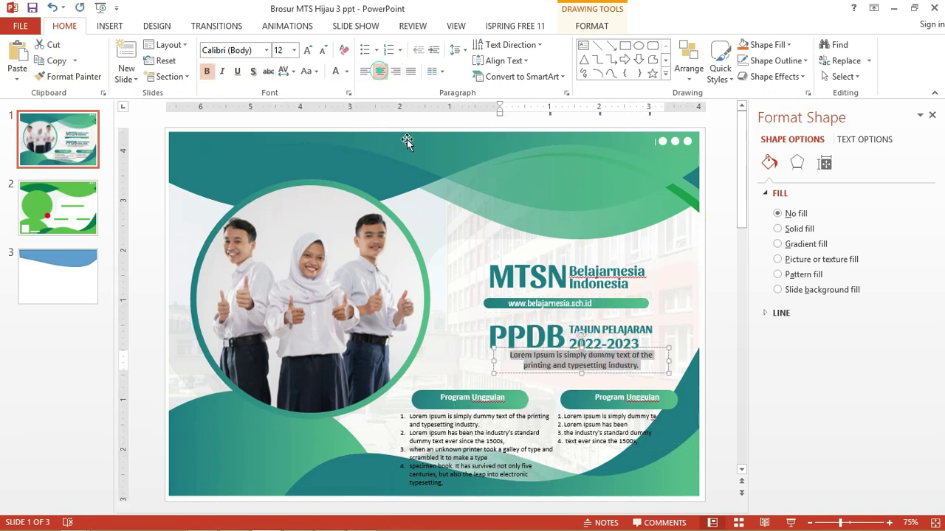
click(593, 305)
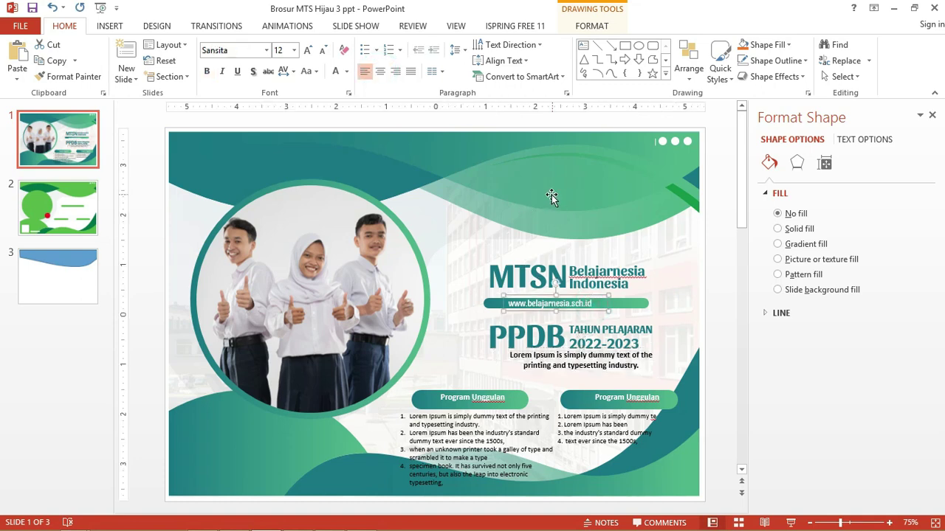
scroll(530, 229, down, 1)
Draw a 1.41 × 1.41-inch rectangle near the slide's bottom-left corner.
click(110, 26)
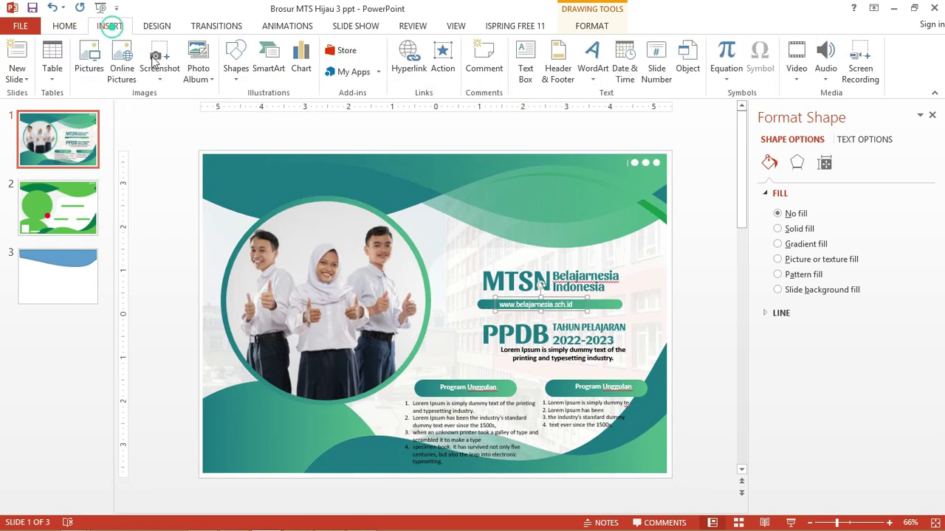
click(236, 62)
click(272, 111)
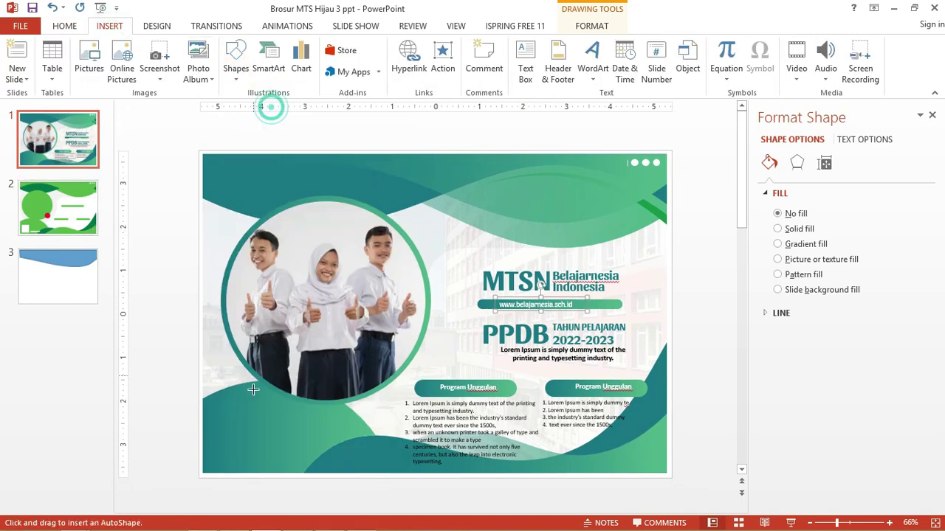
drag(225, 407, 279, 468)
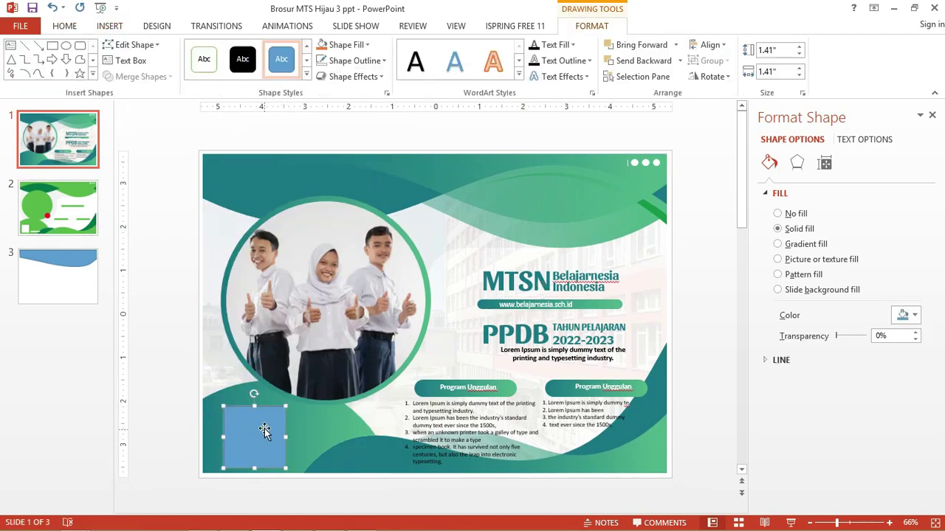
drag(264, 432, 256, 430)
Fill the square with white and remove its outline.
click(345, 45)
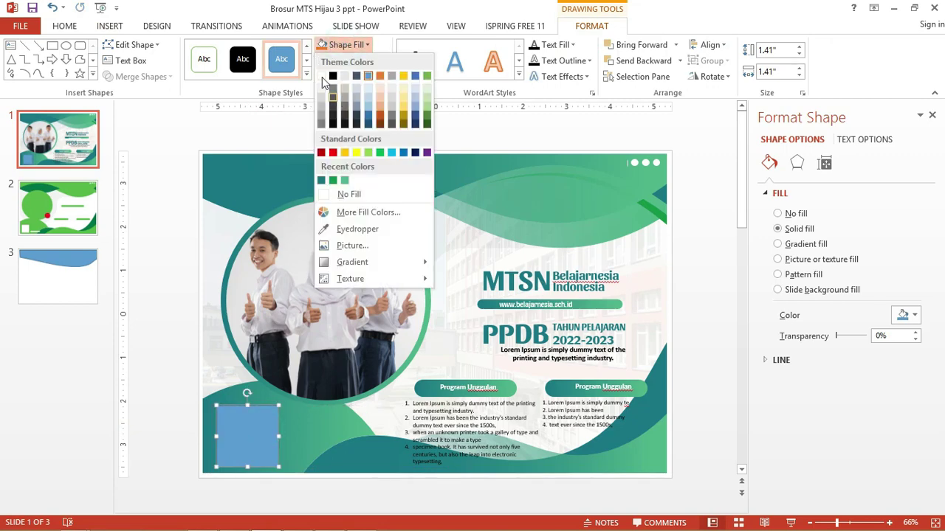
click(321, 90)
click(354, 60)
click(352, 212)
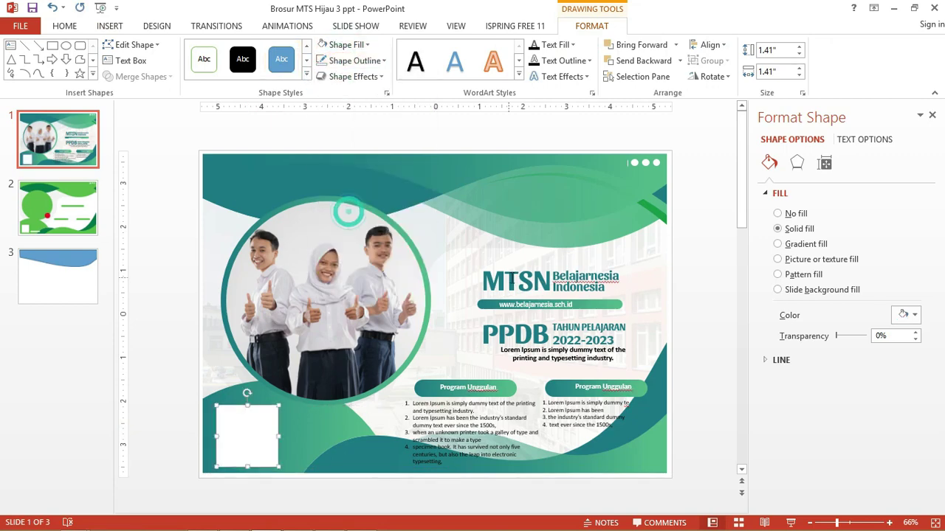
click(518, 280)
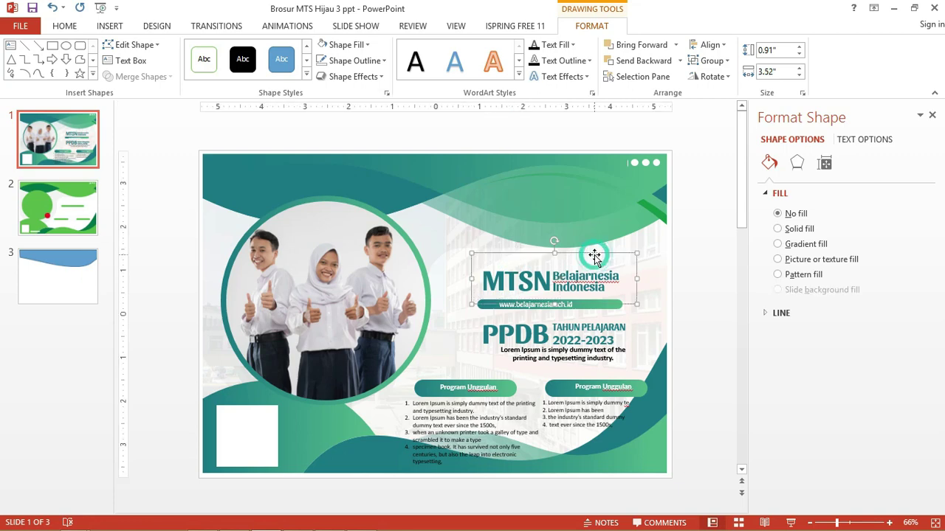
Duplicate the MTSN title group beside the bottom white square and make its text white.
mouse_move(600, 268)
mouse_down()
mouse_move(408, 428)
mouse_move(322, 446)
mouse_up()
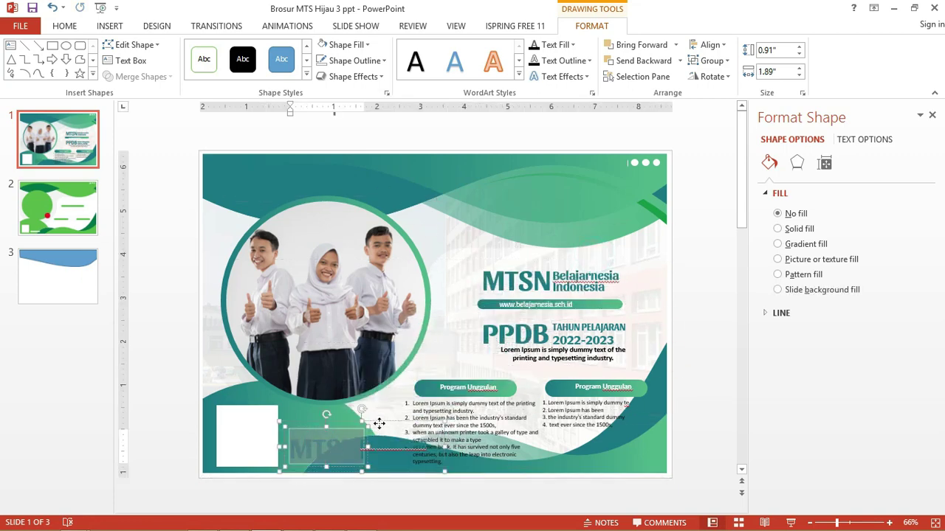
drag(379, 424, 374, 422)
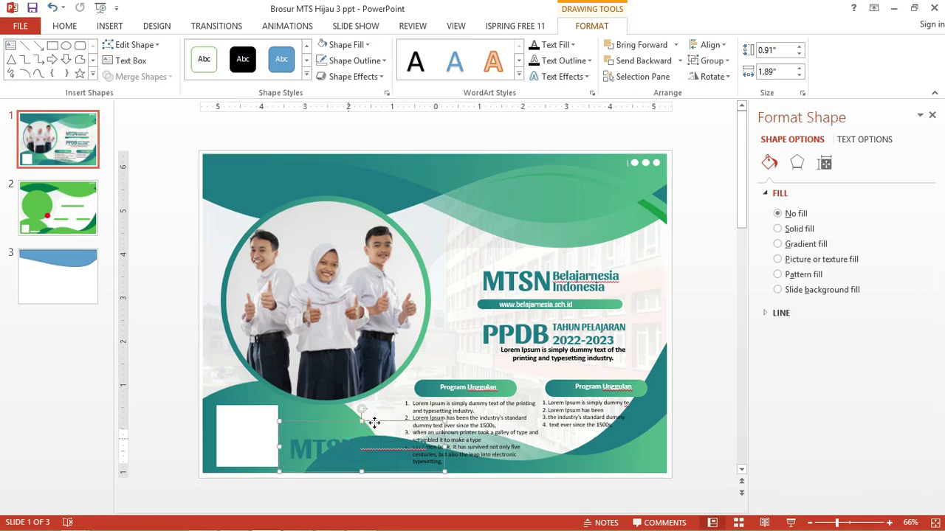
click(65, 26)
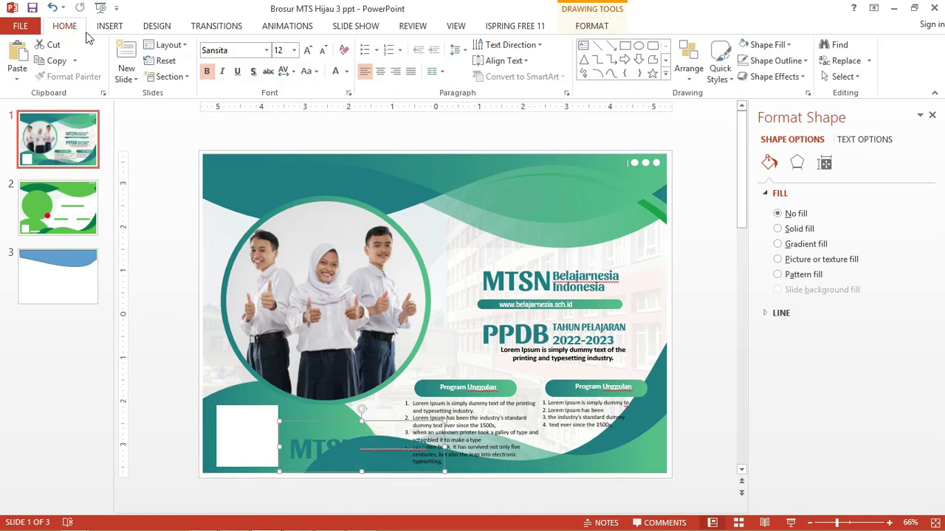
click(346, 72)
click(334, 98)
Ungroup the copy, delete its MTSN word, and move 'Belajarnesia Indonesia' left next to the square.
click(341, 430)
right_click(342, 428)
mouse_move(375, 298)
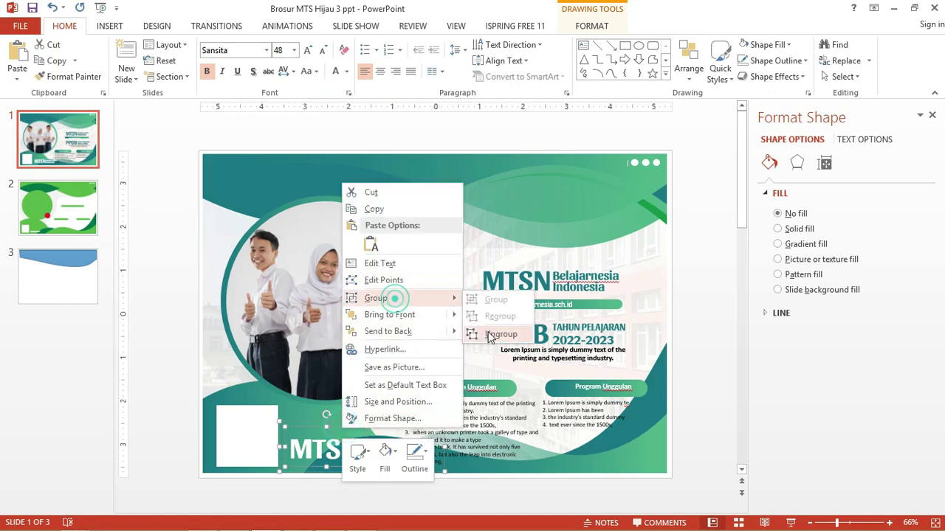
click(489, 334)
click(341, 426)
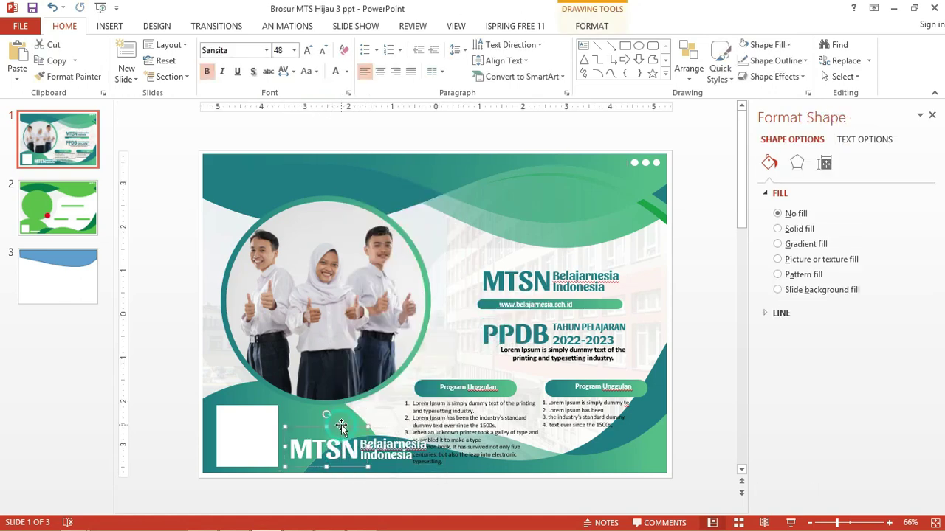
key(Delete)
click(374, 442)
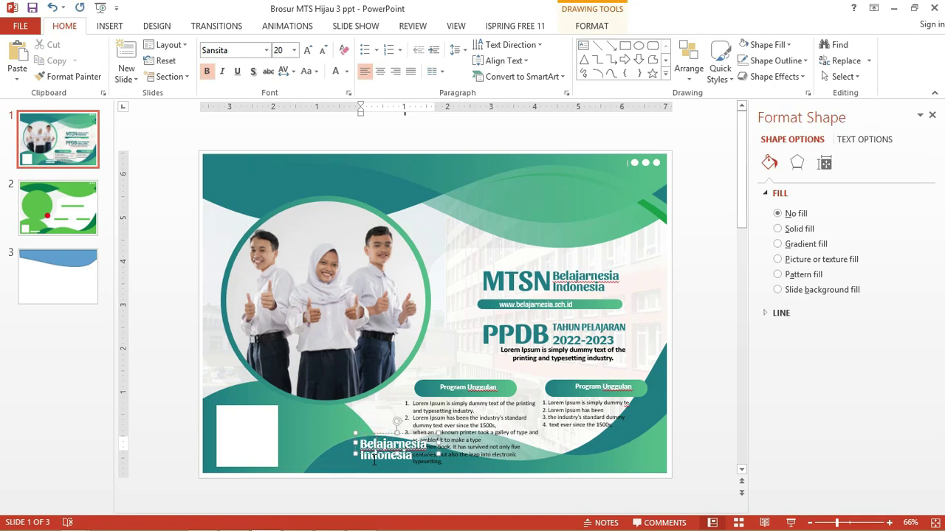
drag(373, 436, 296, 444)
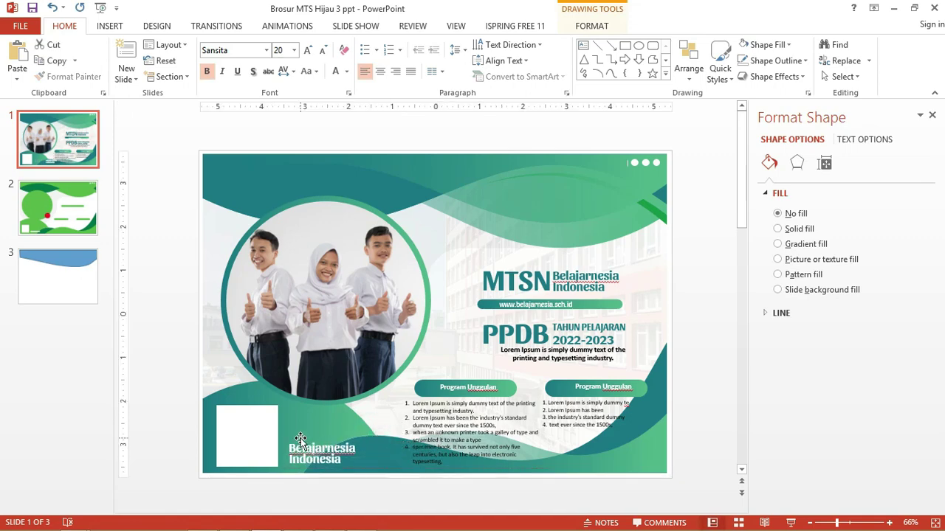
ctrl+scroll(296, 444, up, 3)
ctrl+scroll(293, 455, up, 3)
Replace 'Belajarnesia' with the contact's name and 'Indonesia' with their phone number, widening the box.
ctrl+scroll(340, 399, up, 2)
double_click(354, 392)
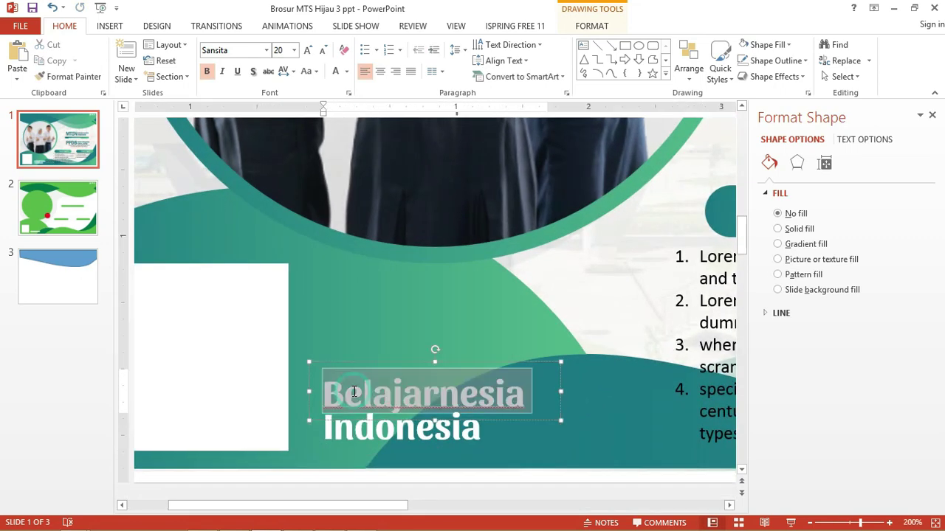
text(aN)
key(BackSpace)
key(BackSpace)
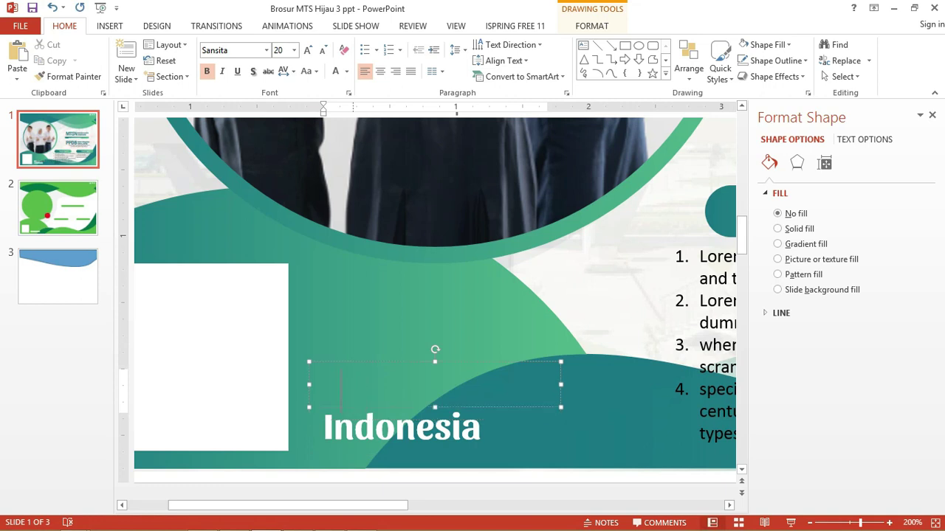
text(An.)
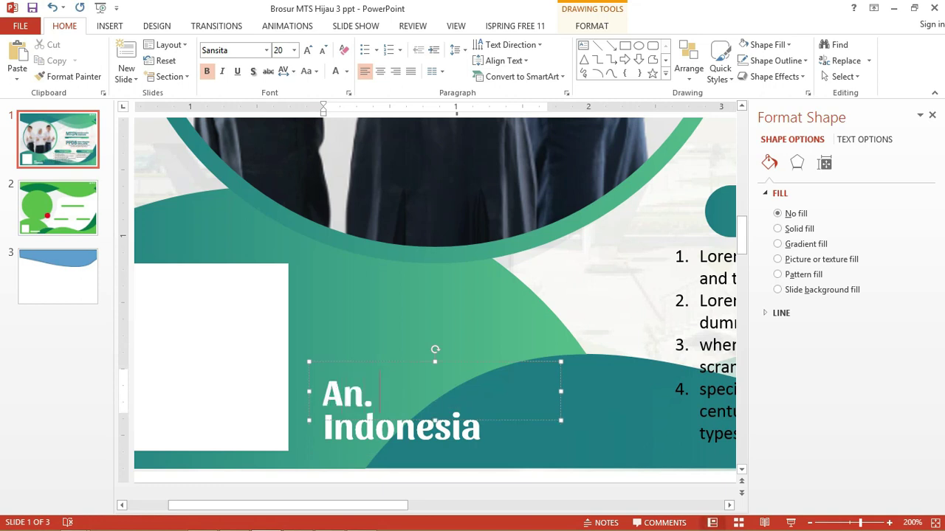
text( Riana)
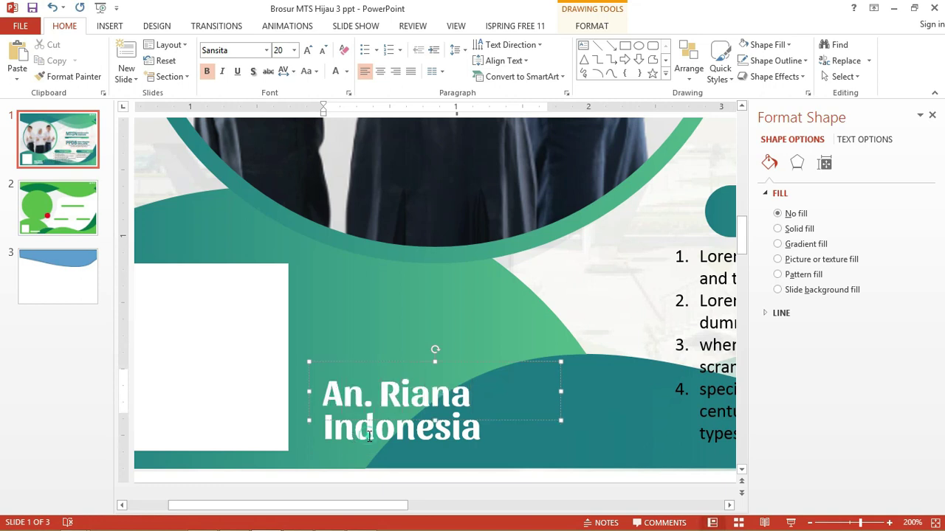
double_click(369, 435)
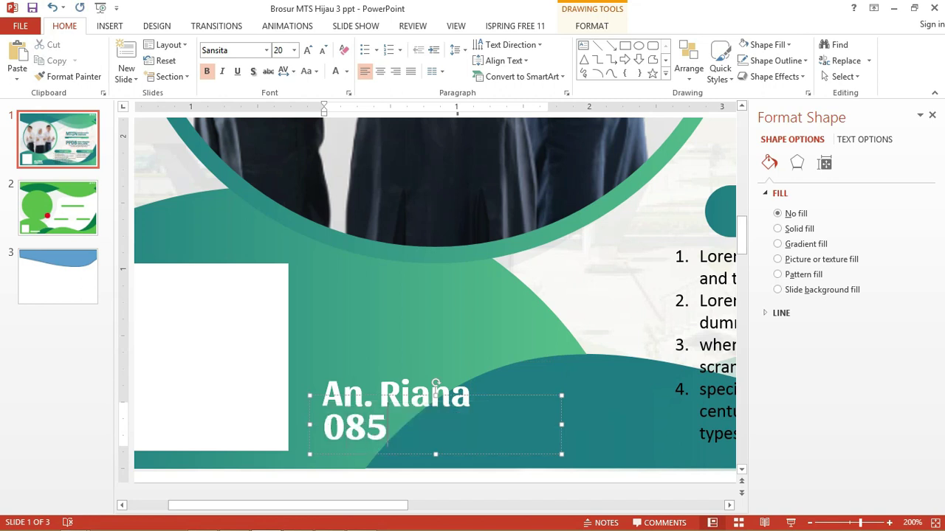
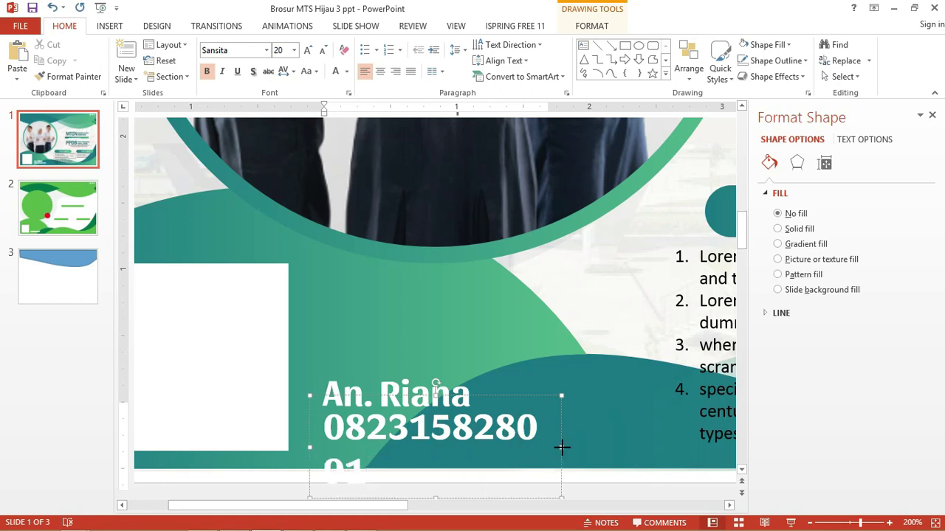
drag(561, 447, 615, 439)
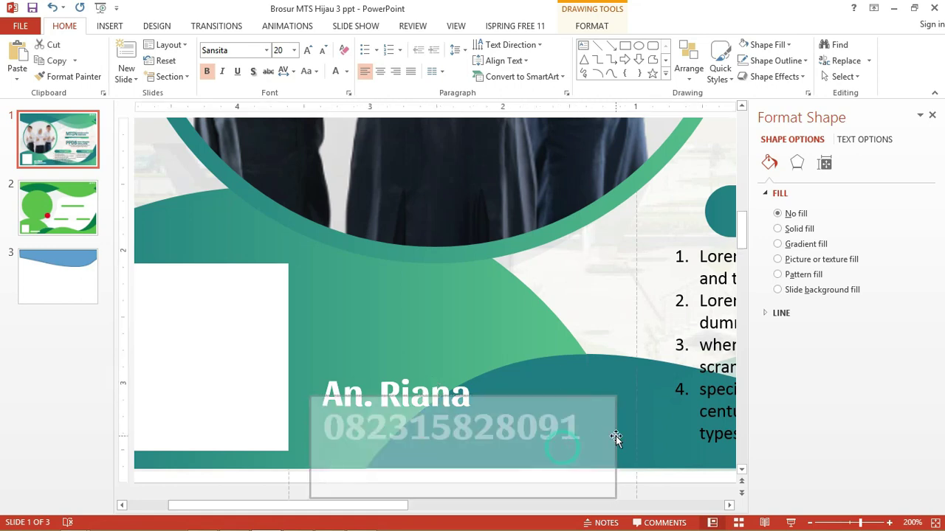
Hyphenate the phone number into groups of four, widen the box to one line, and shrink the name's font.
click(496, 434)
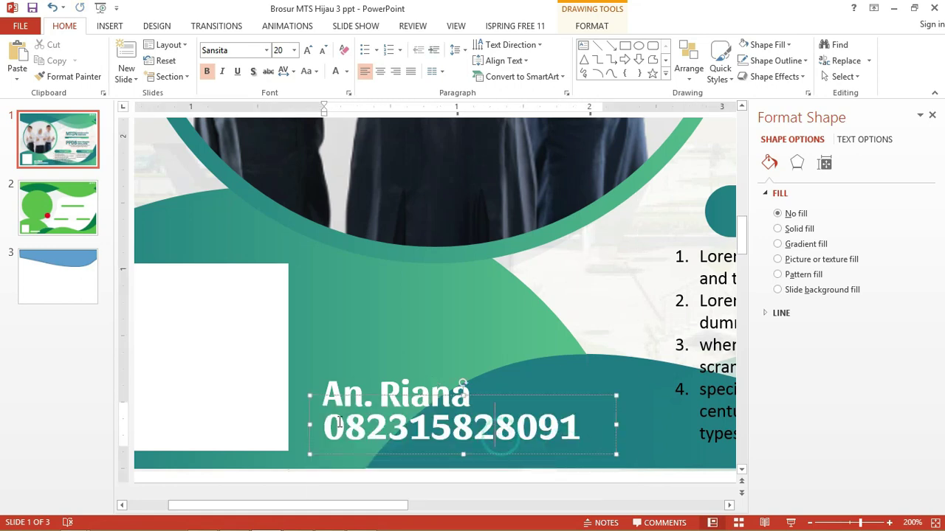
click(410, 424)
text(-)
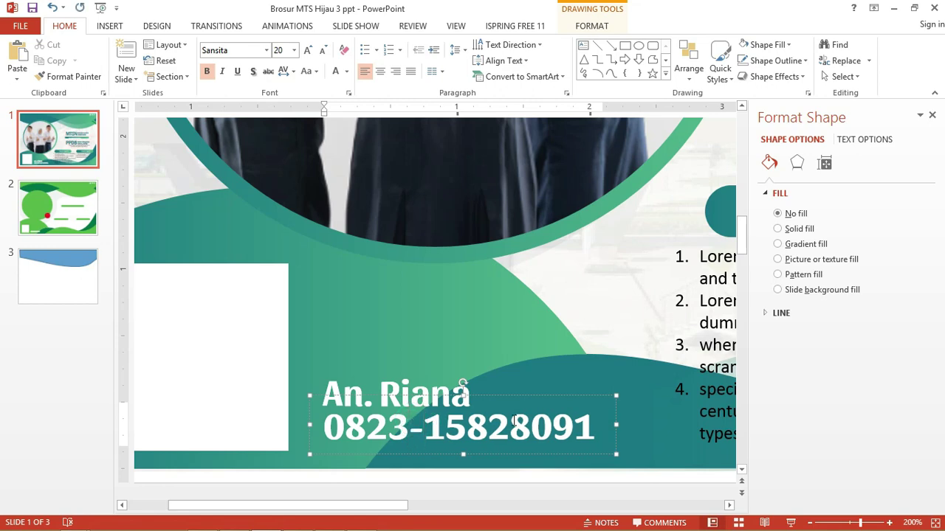
click(515, 421)
text(-)
drag(617, 446, 668, 446)
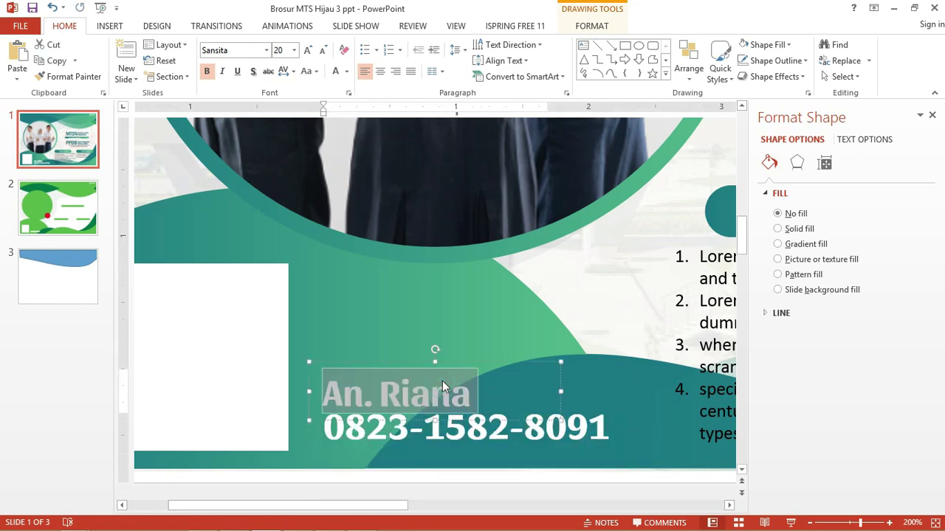
key(ctrl+bracketleft)
key(ctrl+bracketleft)
key(ctrl+bracketleft)
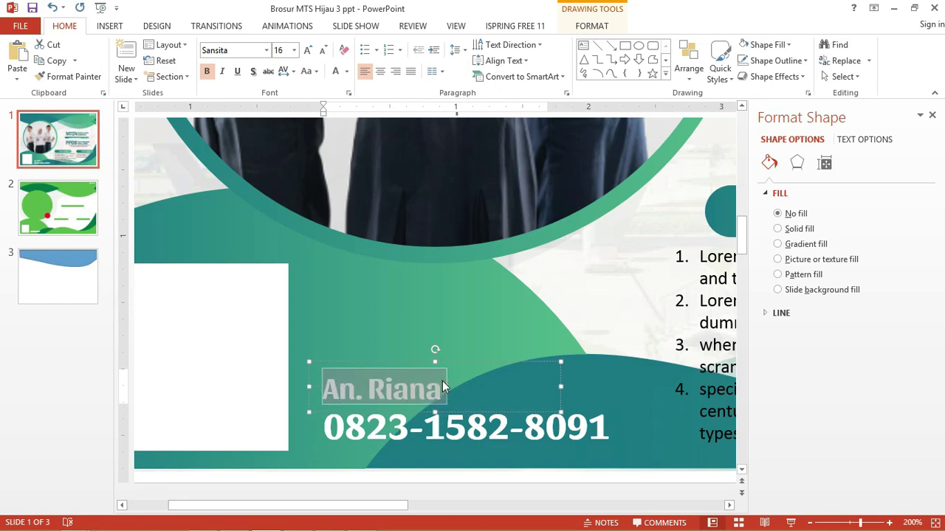
click(377, 309)
scroll(385, 312, down, 5)
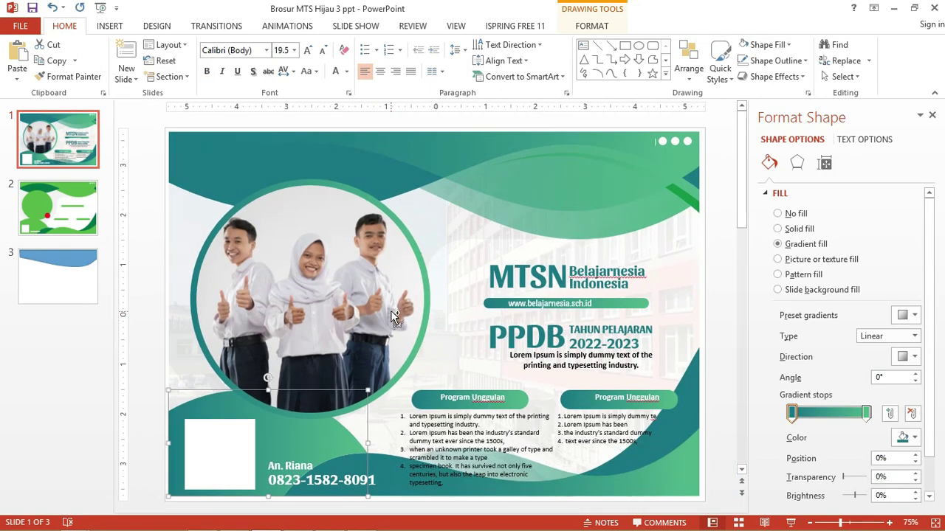